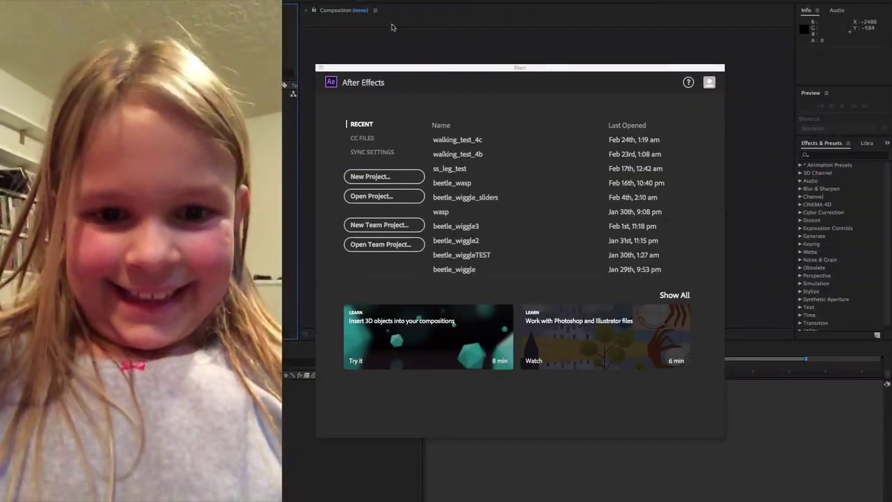
Open the walking_test_4c project and import ss_beetle_test7.ai as Composition - Retain Layer Sizes
click(460, 140)
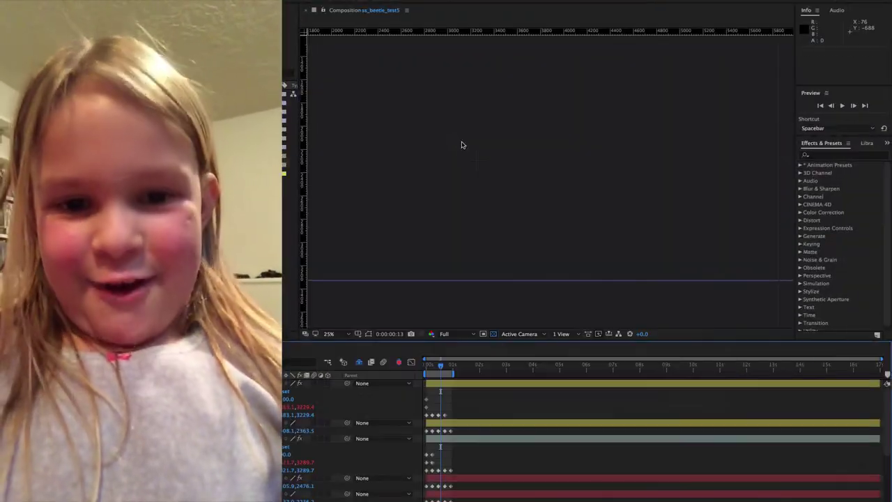
drag(440, 367, 423, 369)
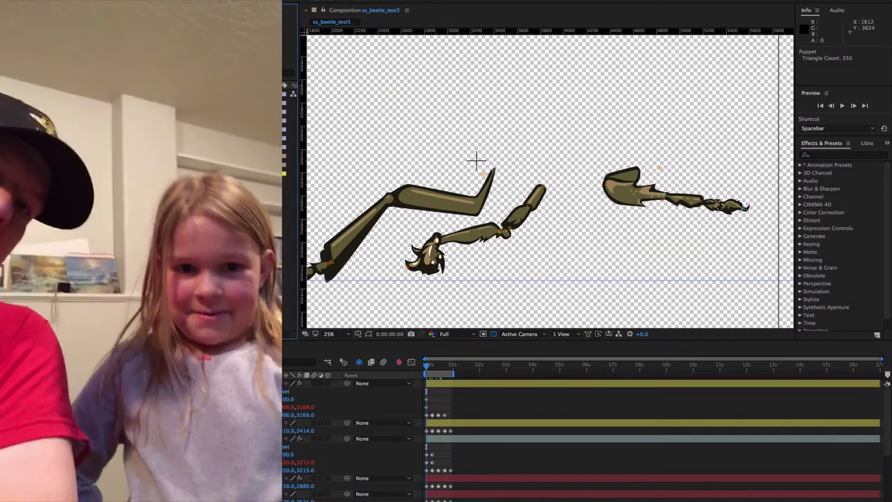
click(307, 1)
mouse_move(321, 103)
click(384, 103)
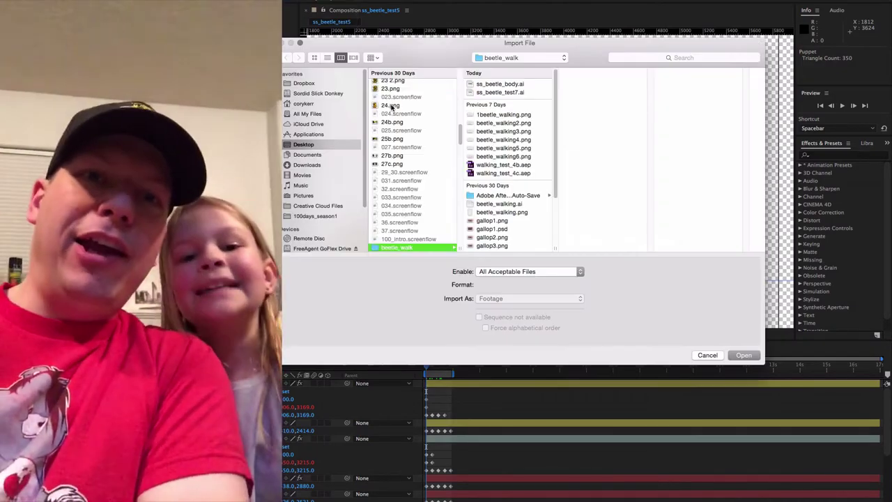
click(526, 93)
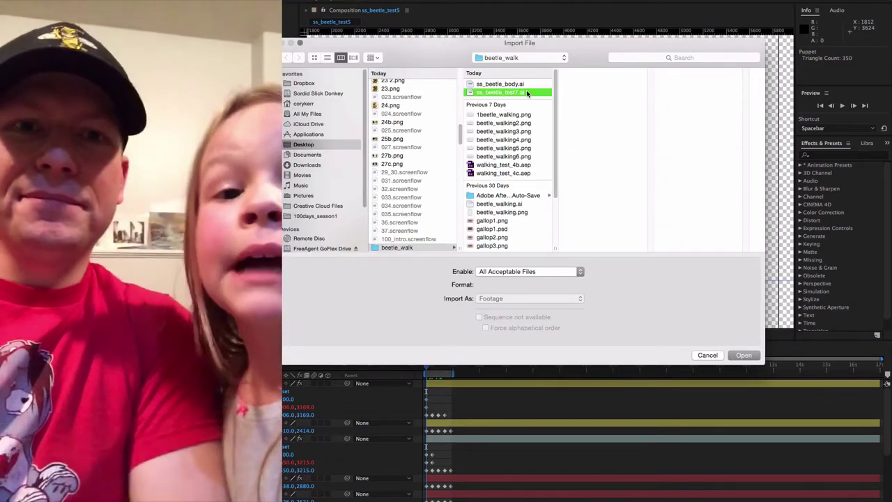
click(550, 298)
click(563, 313)
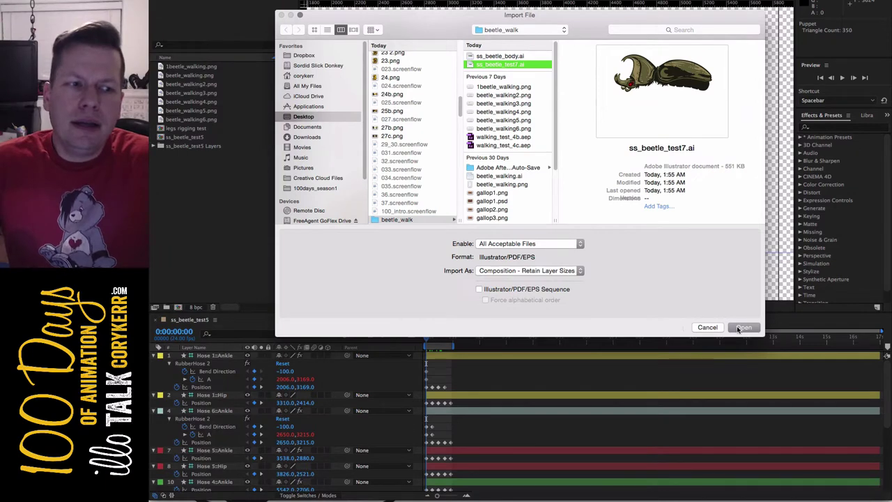
click(742, 328)
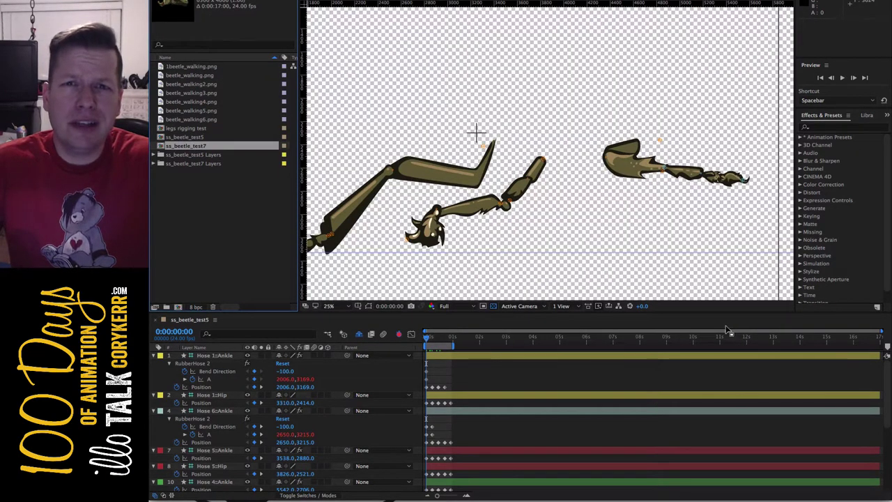
Open ss_beetle_test7, select its seven beetle layers and add a Null Object
double_click(228, 148)
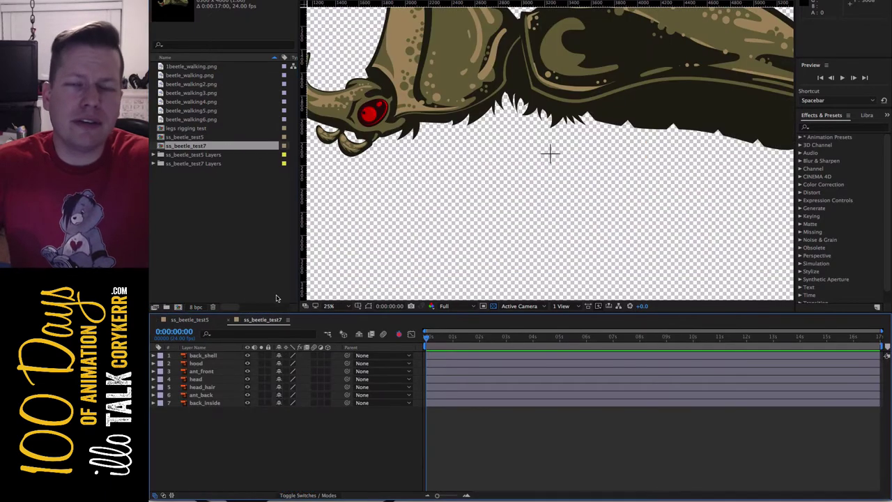
key(comma)
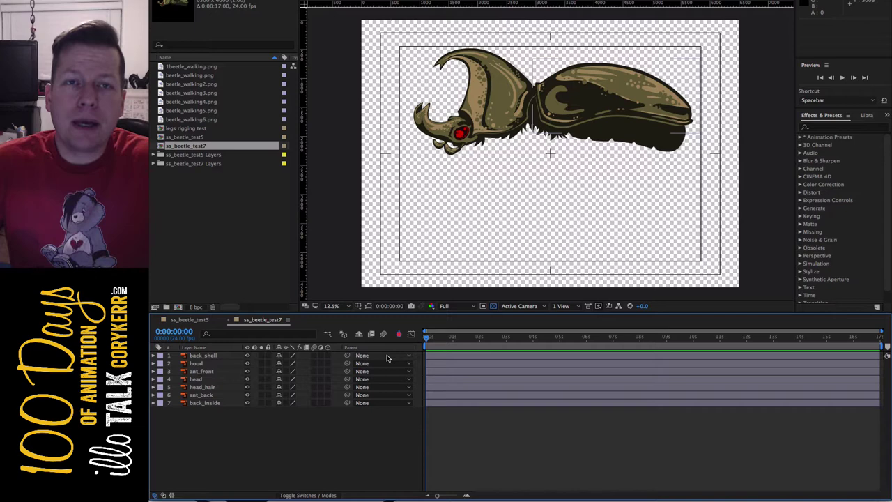
drag(220, 357, 219, 409)
right_click(234, 407)
mouse_move(293, 412)
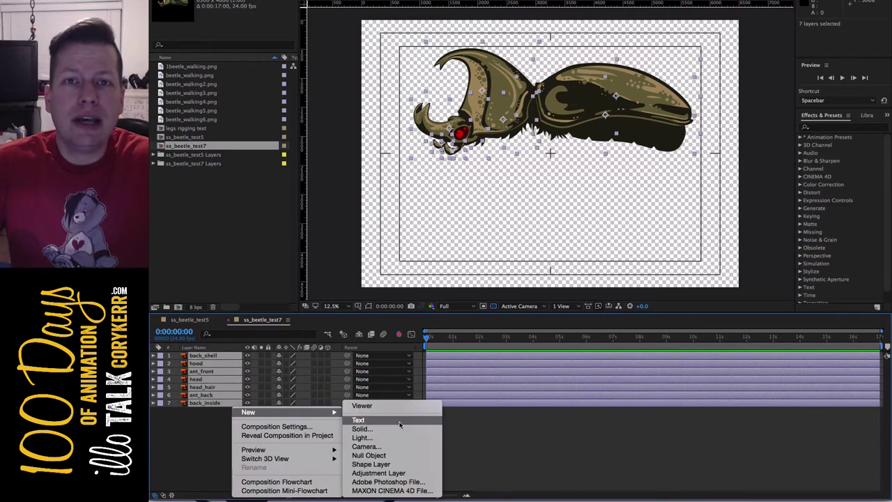
click(391, 455)
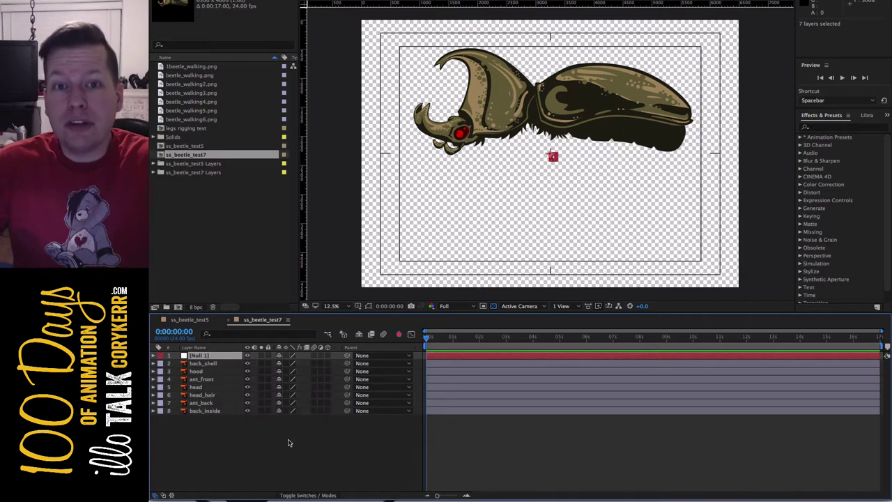
Parent the beetle layers to Null 1 and set its horizontal scale to -100
drag(350, 370, 198, 356)
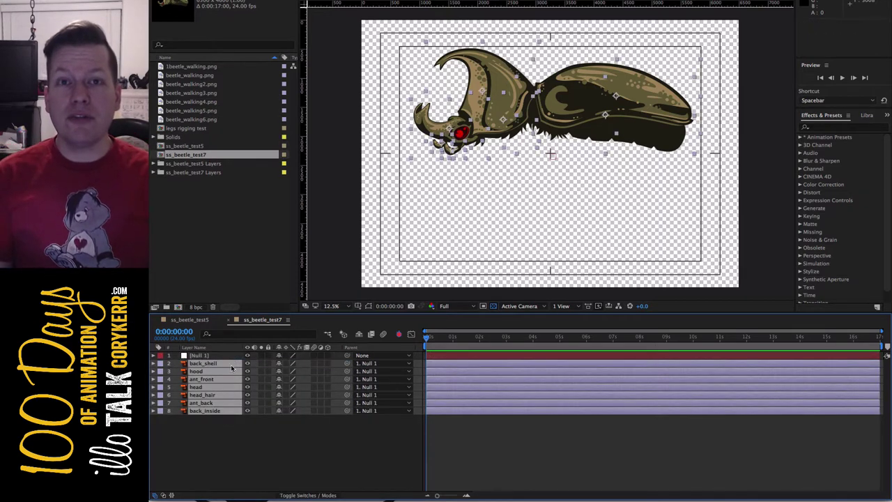
click(335, 444)
click(155, 355)
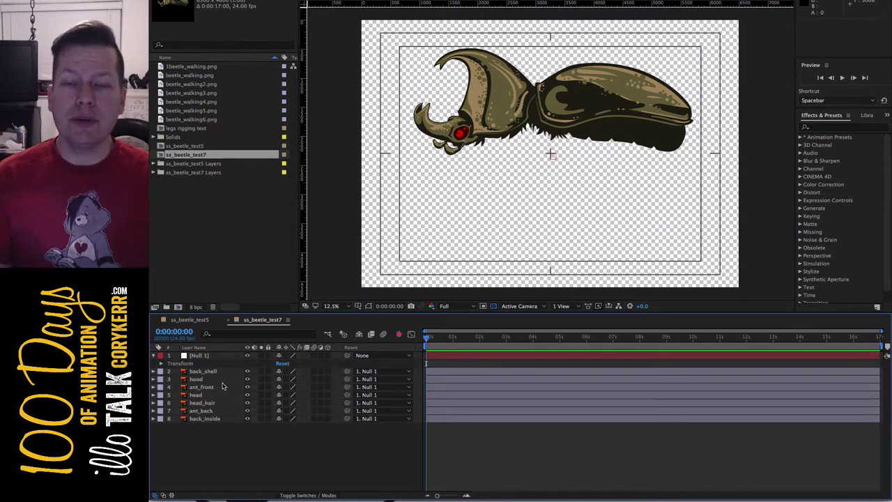
click(162, 363)
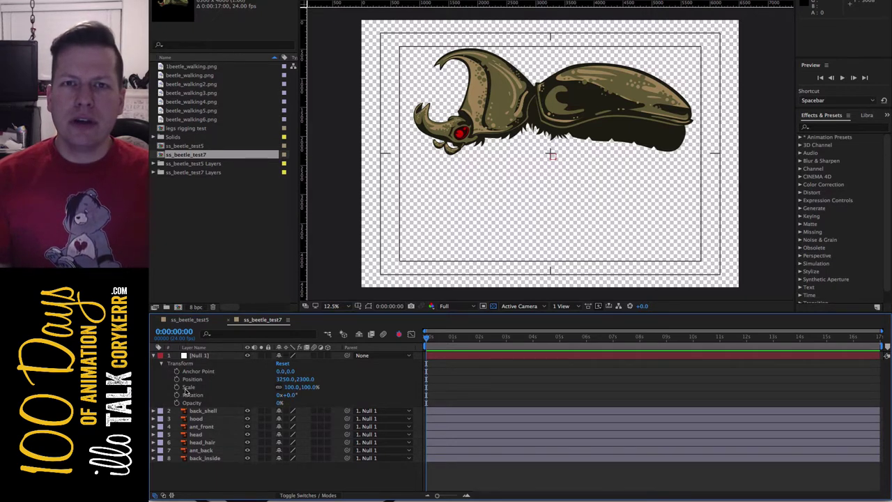
click(291, 388)
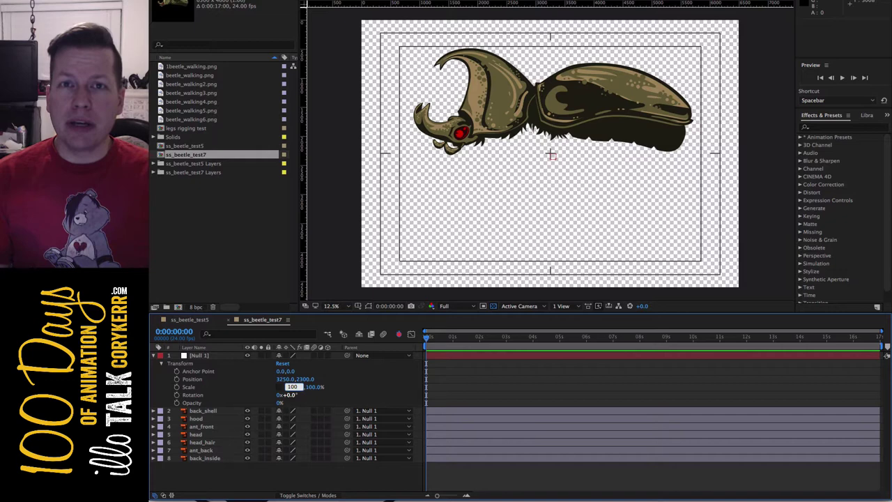
text(-100)
key(Return)
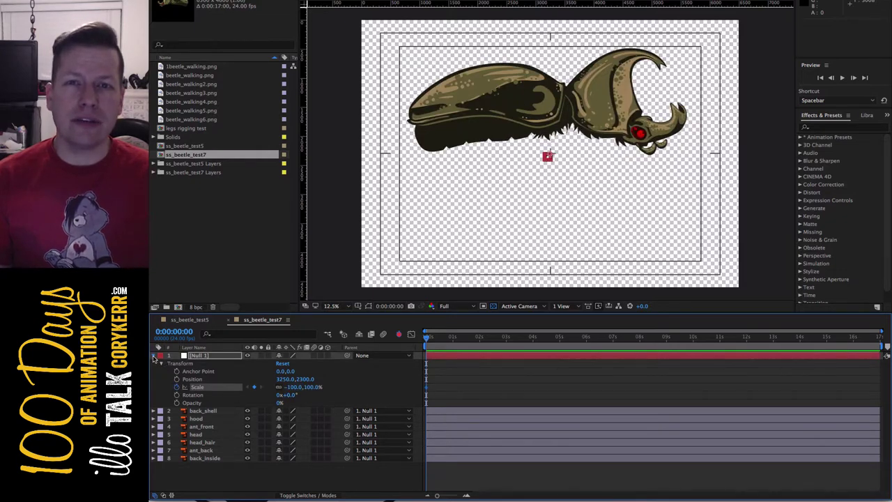
click(154, 355)
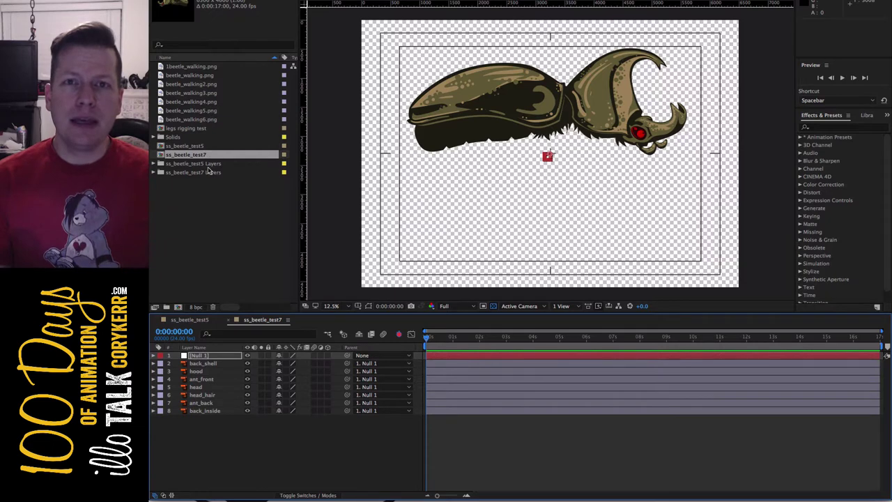
Open ss_beetle_test5, preview the leg animation and extend the work area to the comp end
double_click(198, 146)
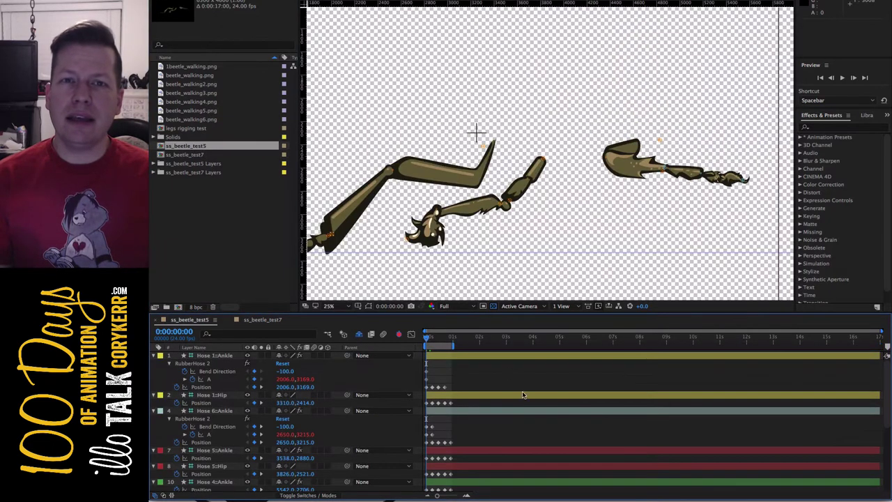
key(space)
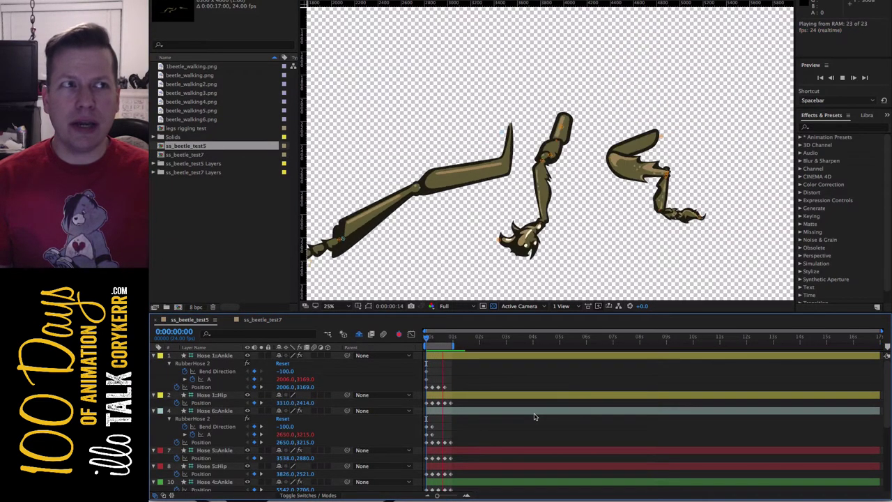
drag(453, 344, 882, 344)
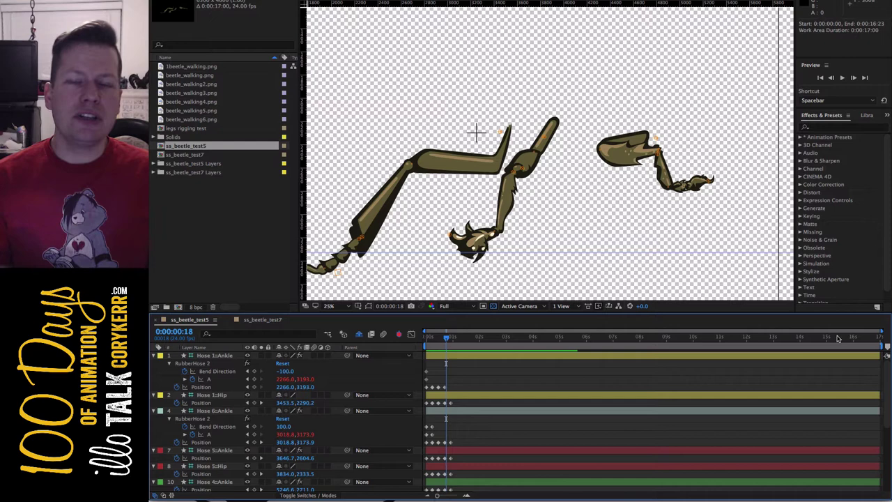
click(750, 338)
scroll(485, 271, down, 1)
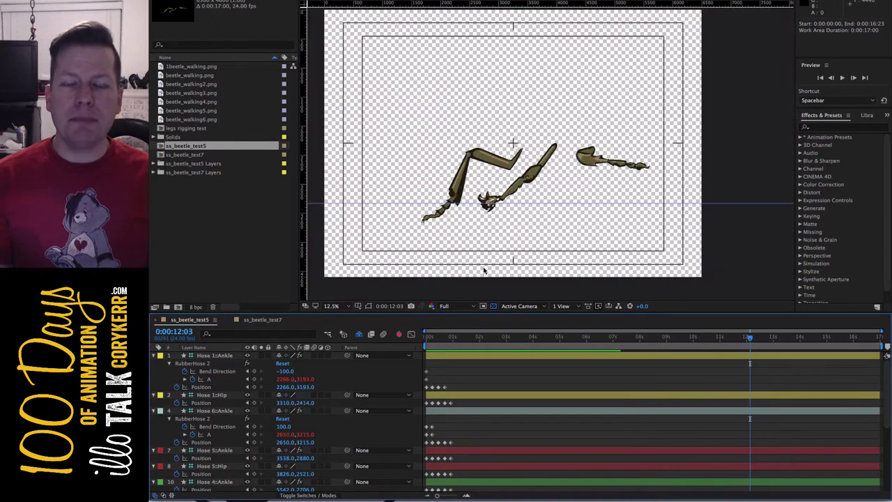
Change the composition duration to 0:09:00:00 in Composition Settings
right_click(733, 248)
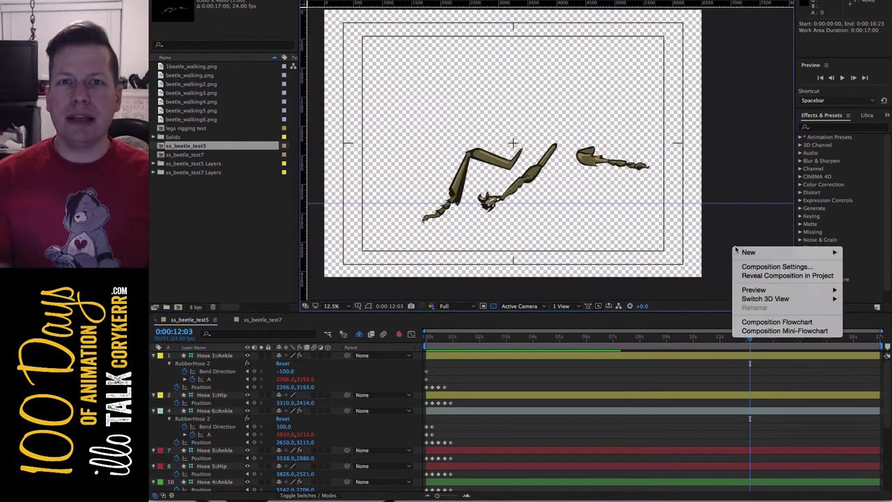
click(764, 267)
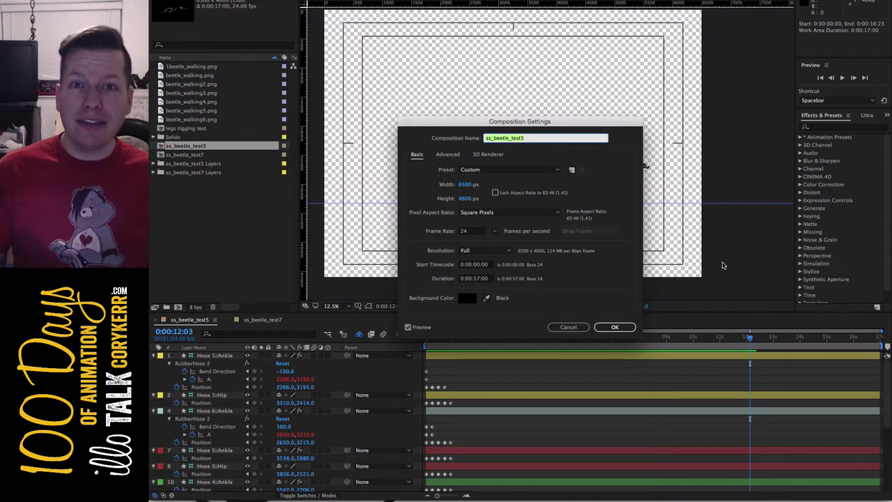
double_click(478, 278)
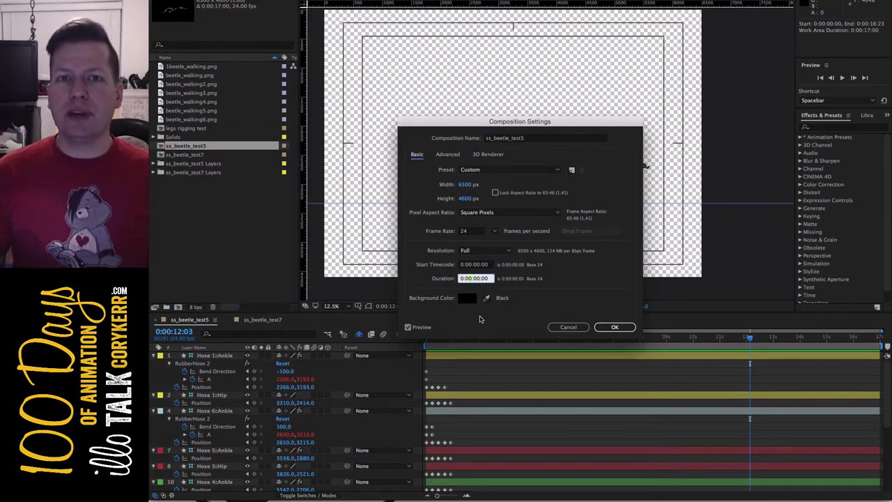
text(10000)
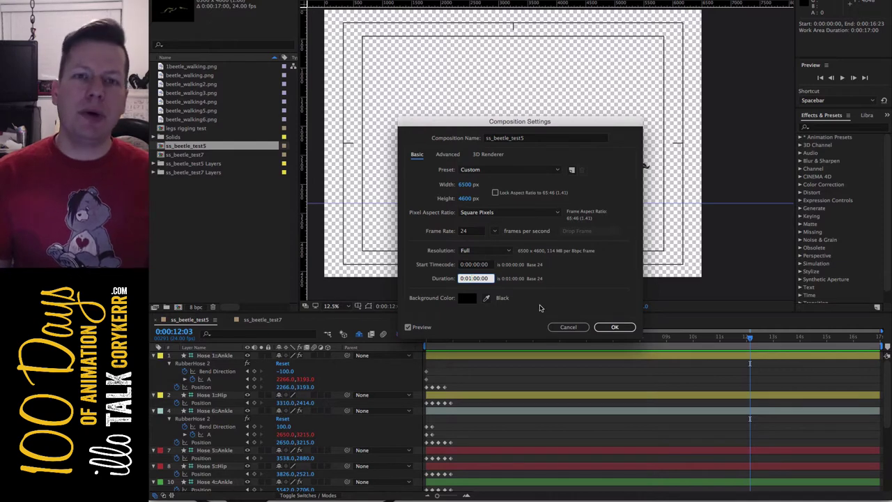
click(606, 328)
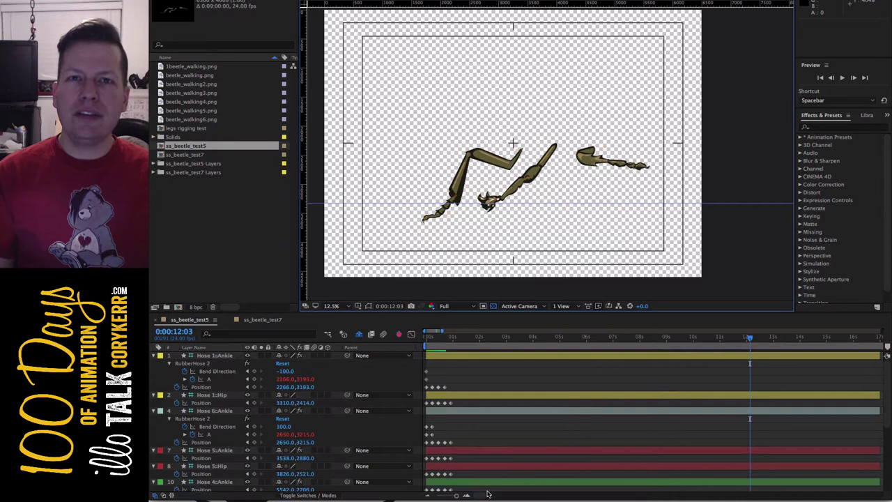
Show the full comp length and collapse the properties of all twelve hose and leg layers
drag(456, 495, 454, 494)
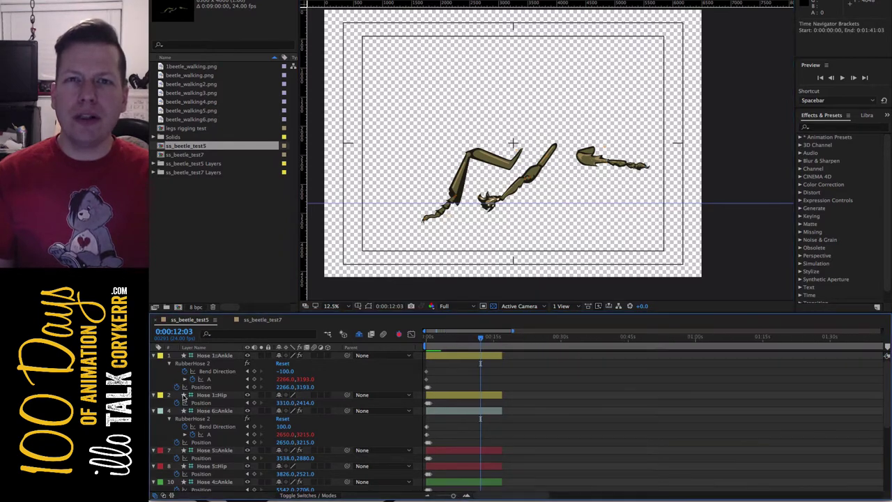
click(153, 355)
click(154, 363)
click(154, 370)
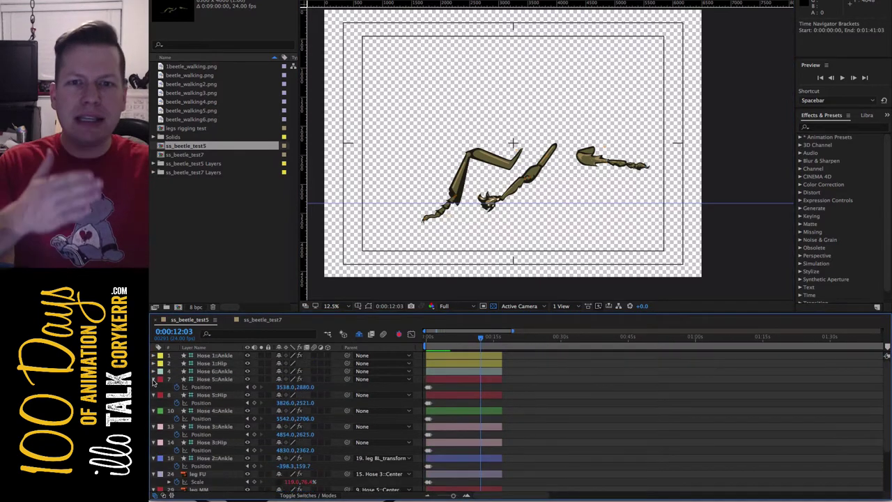
click(154, 380)
click(154, 386)
click(154, 394)
click(154, 403)
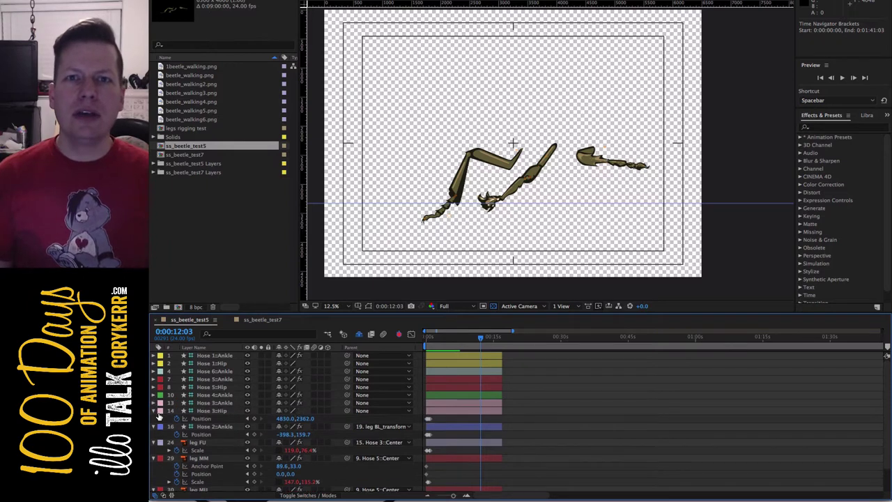
click(154, 410)
click(154, 418)
click(154, 425)
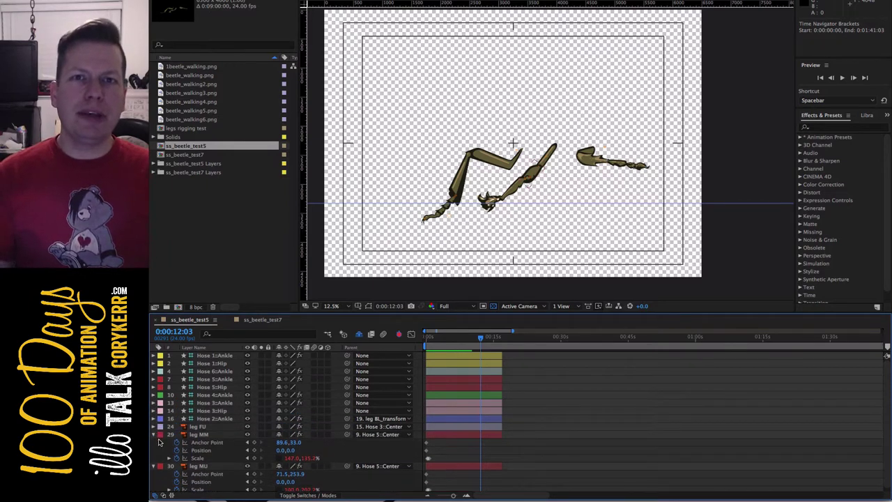
click(154, 434)
click(154, 442)
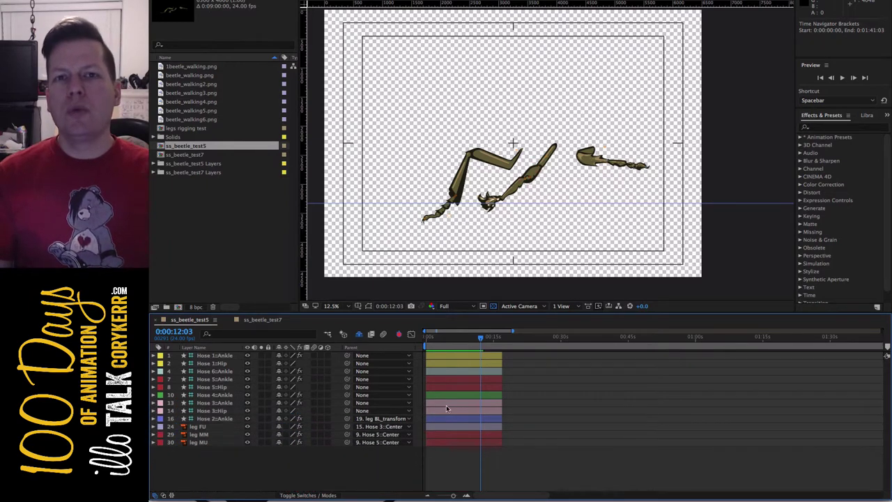
Select every layer and reveal all keyframed properties with U
click(216, 355)
key(ctrl+a)
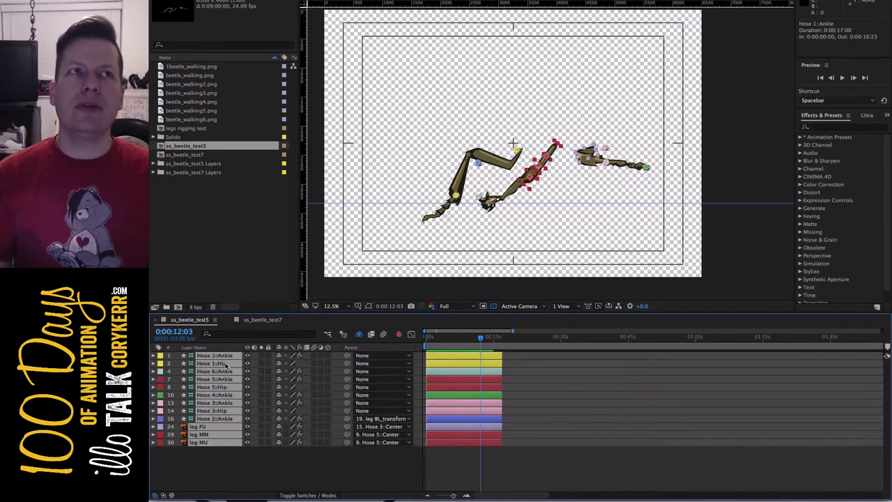
key(u)
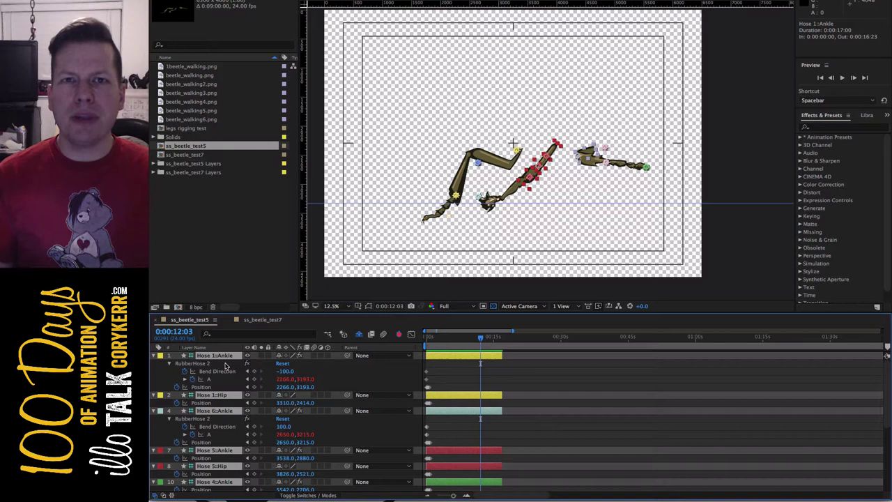
Add a loopOut(type="cycle") expression to Hose 1::Ankle's Position and preview the loop
alt+click(177, 387)
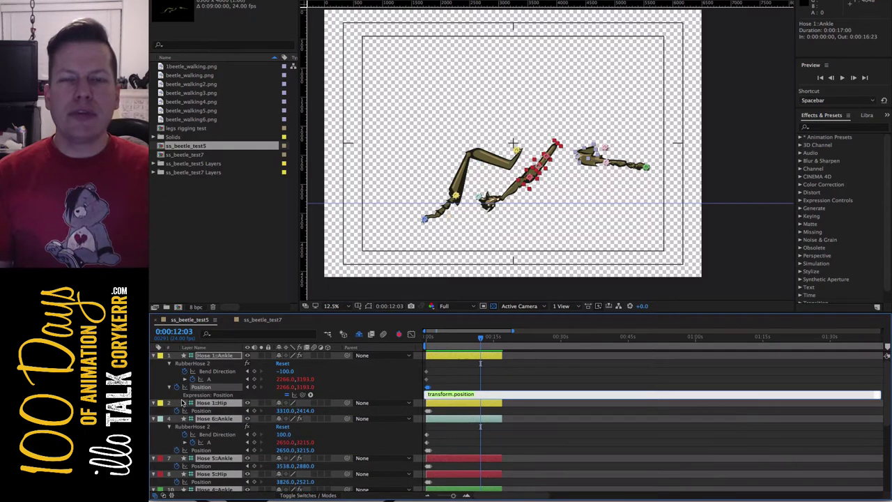
click(311, 395)
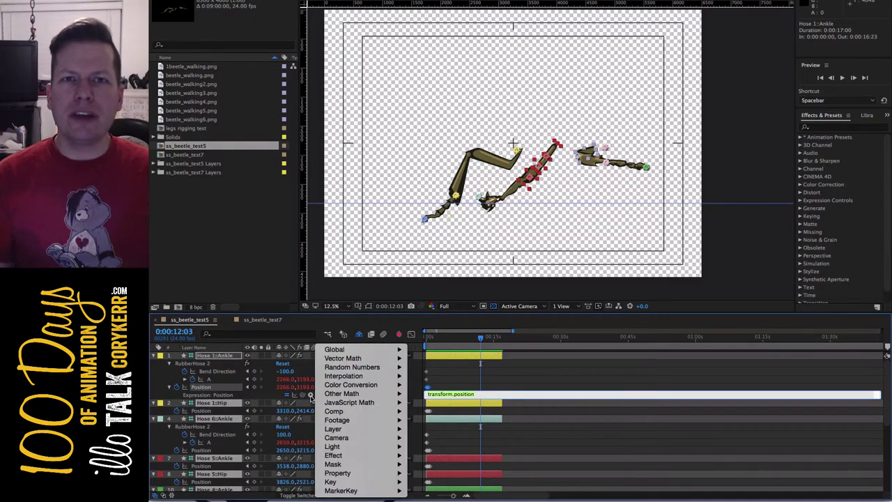
mouse_move(373, 414)
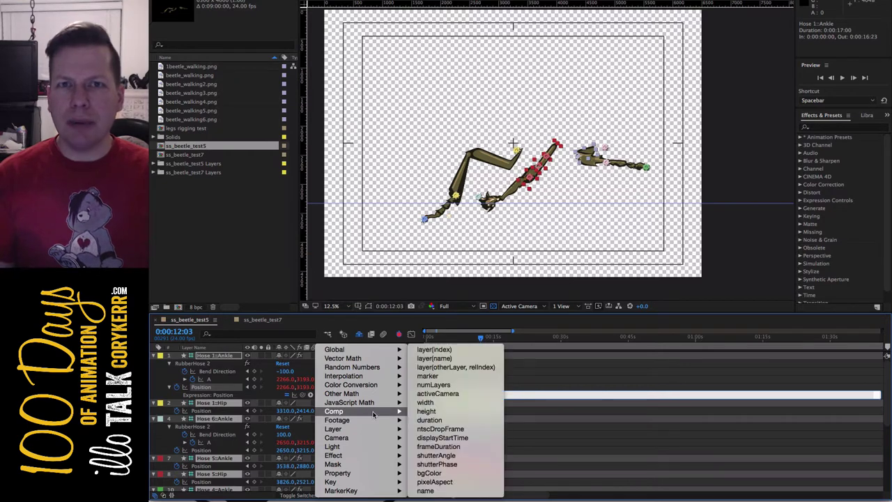
mouse_move(372, 475)
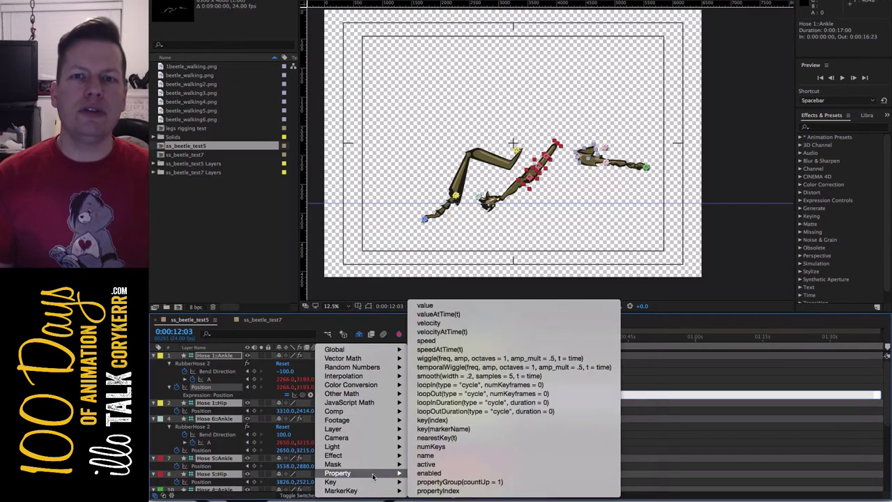
click(536, 394)
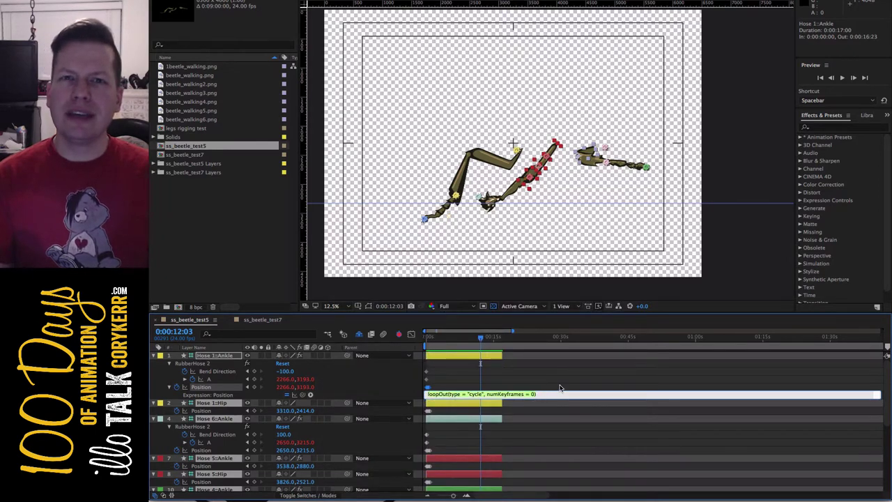
drag(480, 339, 420, 343)
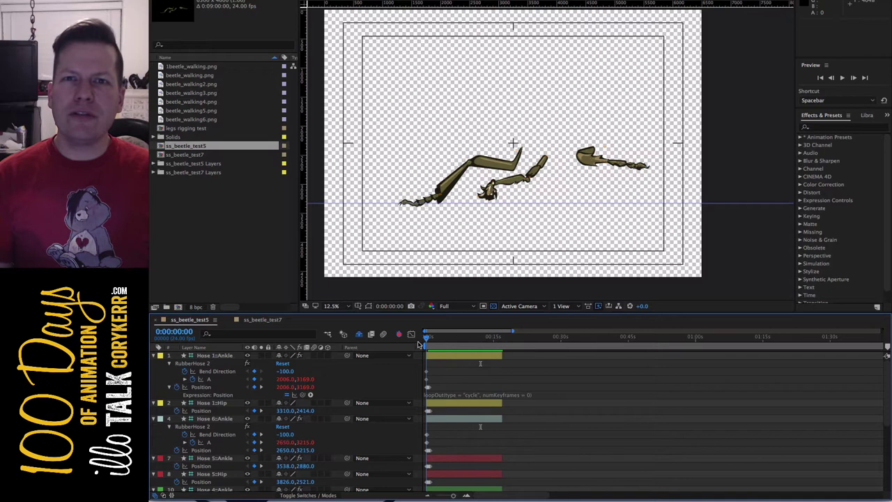
key(space)
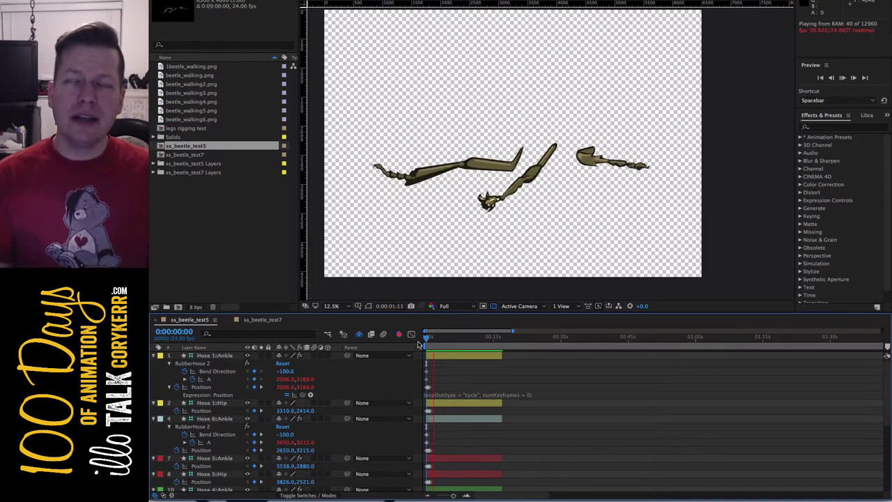
key(space)
Paste the loopOut cycle into Hose 1::Hip Position and Hose 6::Ankle Bend Direction and Position, then preview
click(491, 394)
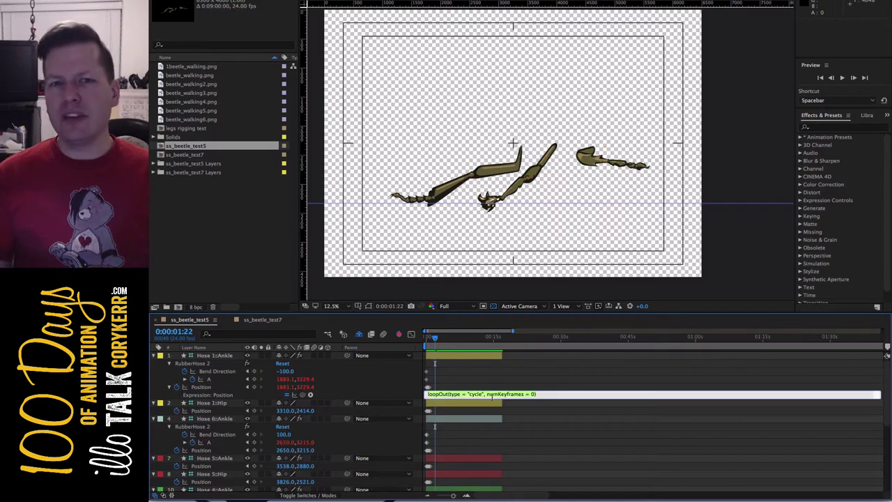
alt+click(177, 411)
text(loopOut(type = "cycle", numKeyframes = 0))
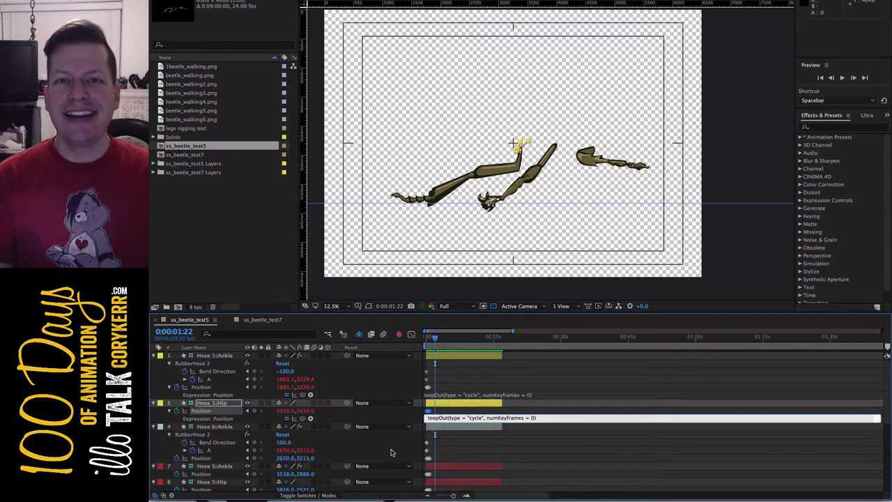
alt+click(185, 443)
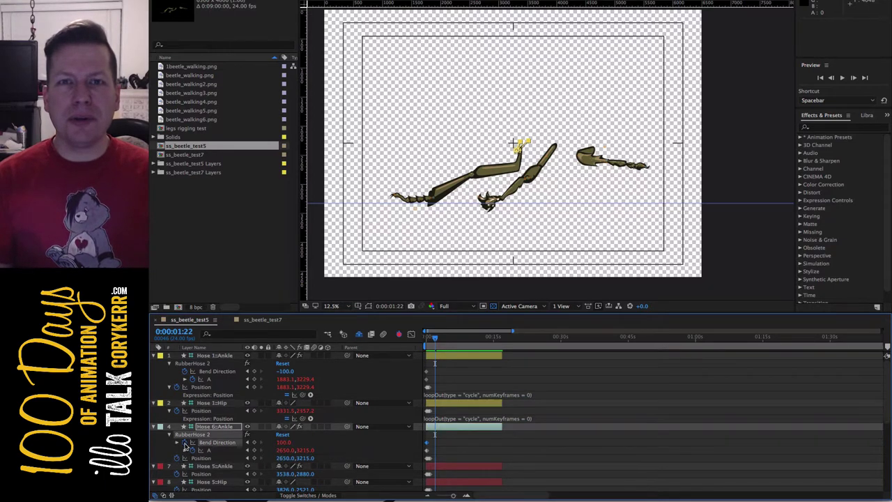
text(loopOut(type = "cycle", numKeyframes = 0))
alt+click(185, 466)
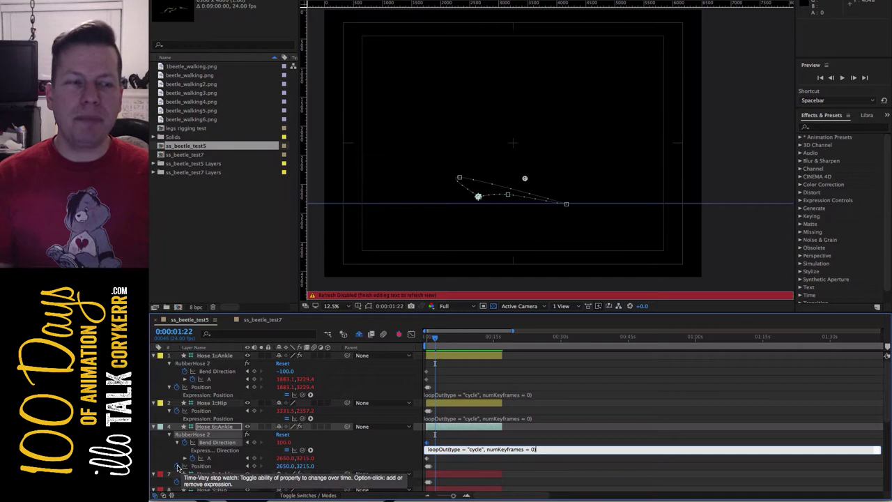
text(loopOut(type = "cycle", numKeyframes = 0))
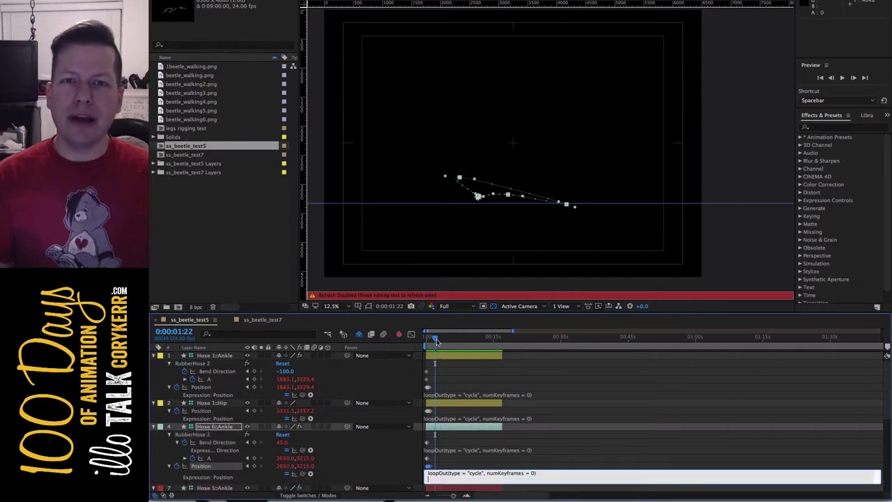
click(426, 338)
key(space)
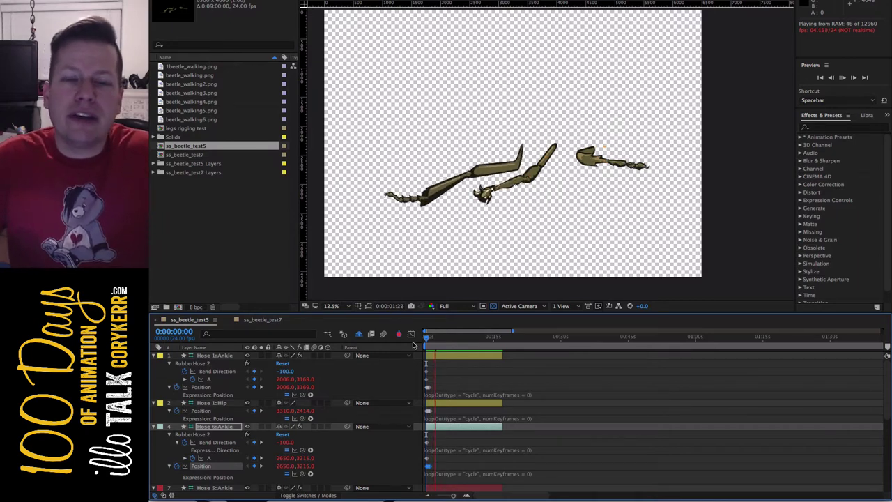
key(space)
Paste the loopOut cycle into Positions of Hose 5 Ankle/Hip, Hose 4 Ankle and Hose 3 Ankle/Hip
scroll(864, 415, down, 5)
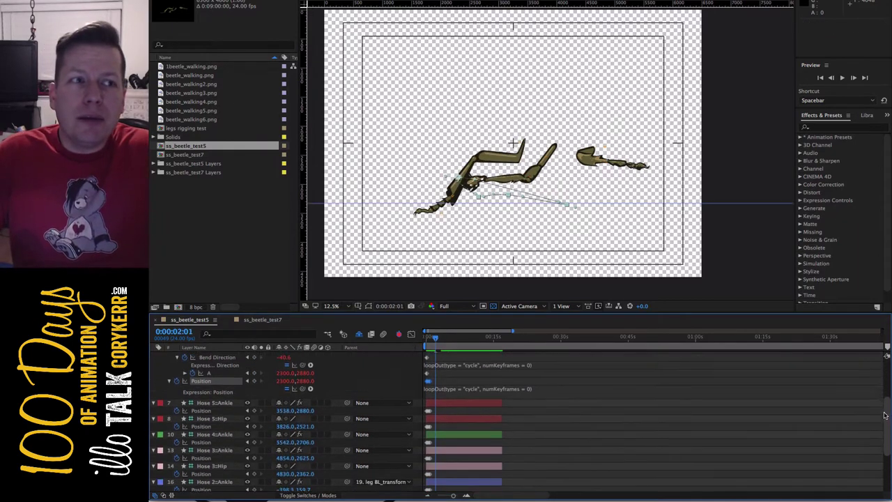
alt+click(176, 384)
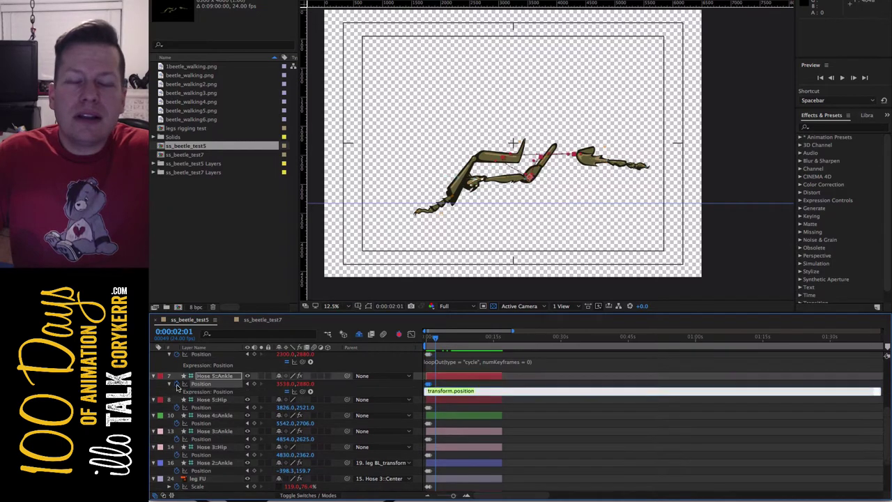
text(loopOut(type = "cycle", numKeyframes = 0))
alt+click(177, 407)
text(loopOut(type = "cycle", numKeyframes = 0))
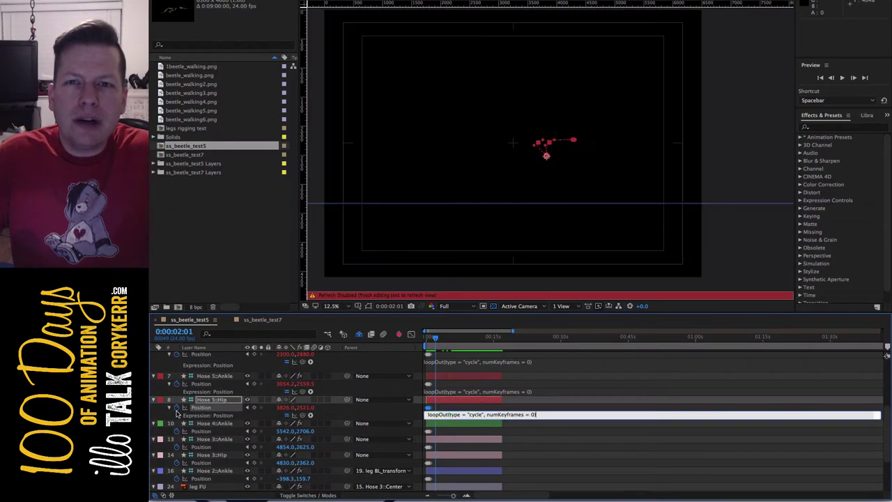
alt+click(177, 431)
text(loopOut(type = "cycle", numKeyframes = 0))
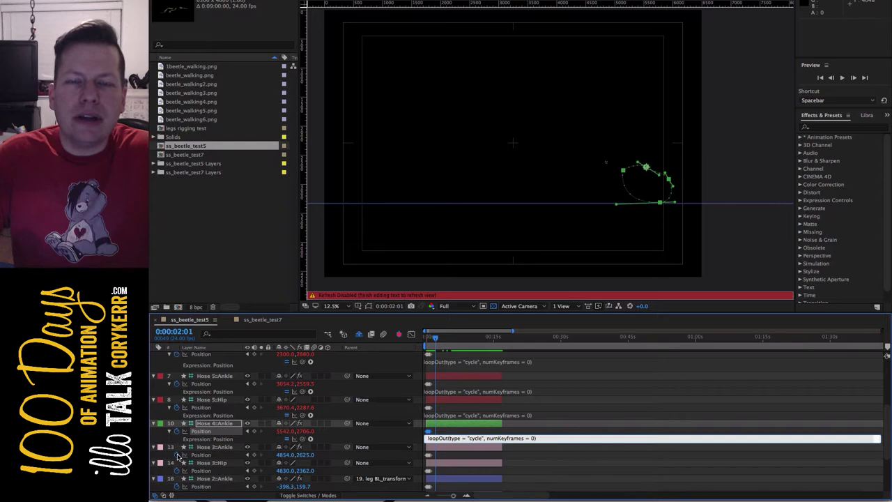
alt+click(176, 454)
text(loopOut(type = "cycle", numKeyframes = 0))
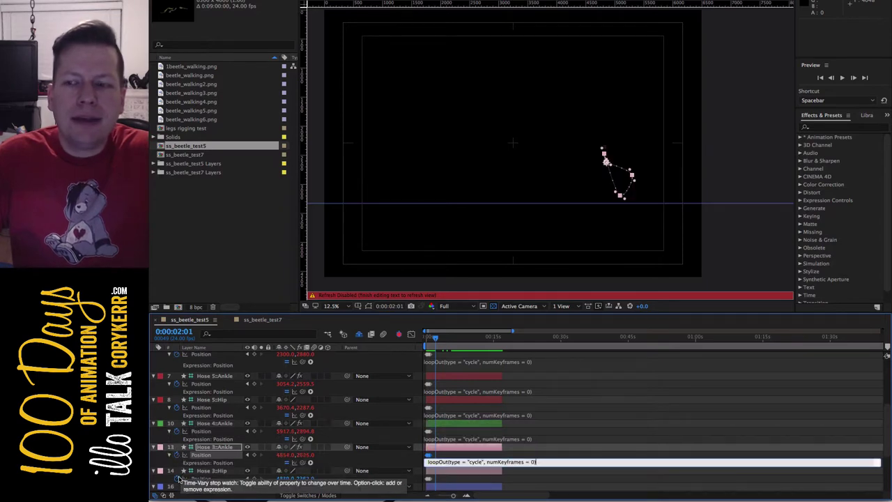
alt+click(176, 478)
text(loopOut(type = "cycle", numKeyframes = 0))
click(887, 430)
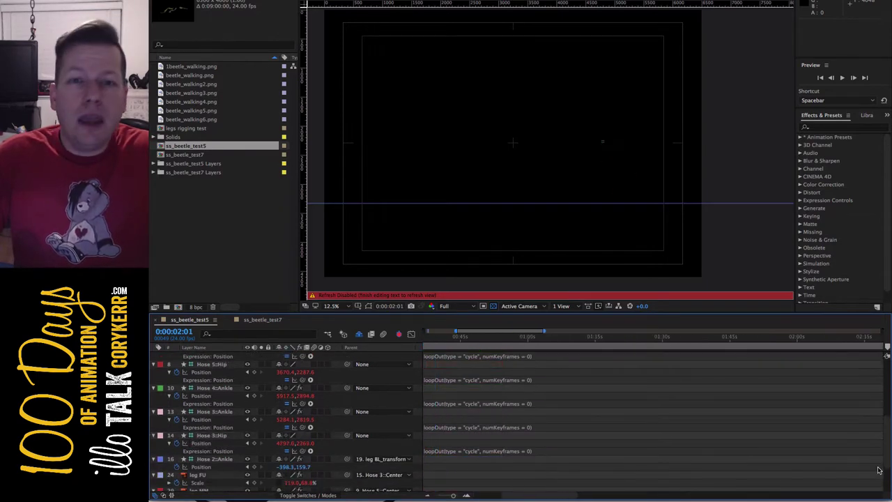
Paste the loopOut cycle expression into Hose 2::Ankle's Position
scroll(810, 429, down, 4)
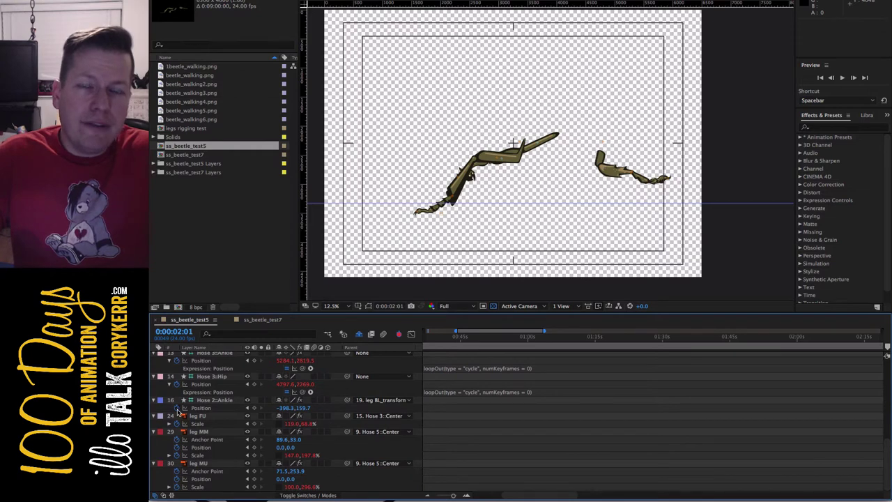
alt+click(178, 410)
text(loopOut(type = "cycle", numKeyframes = 0))
click(181, 434)
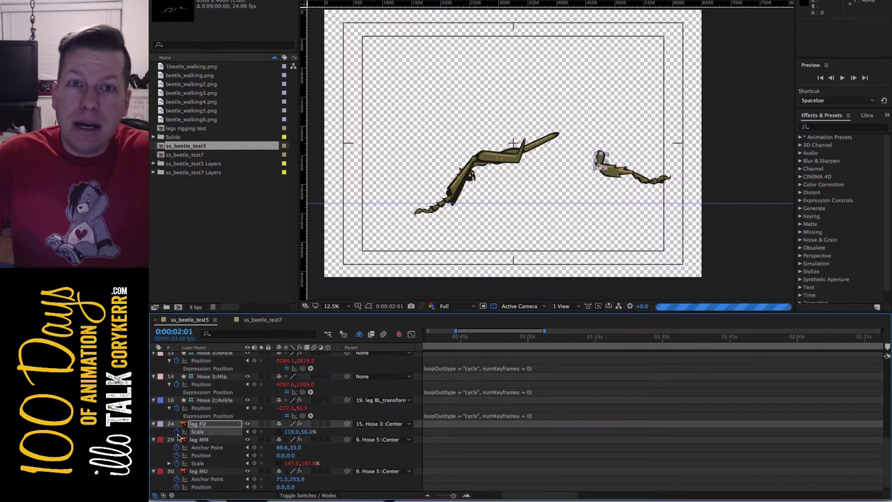
Collapse the expanded property rows and set a Scale keyframe on leg MU
key(ctrl+a)
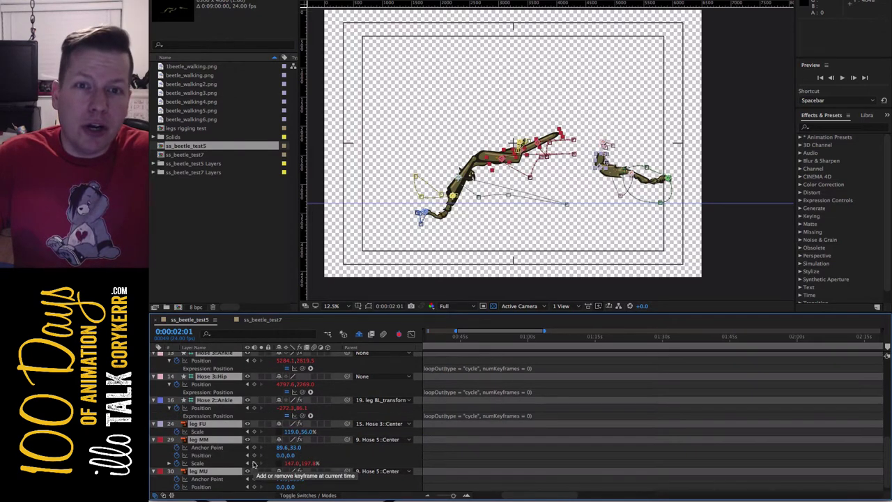
key(u)
key(u)
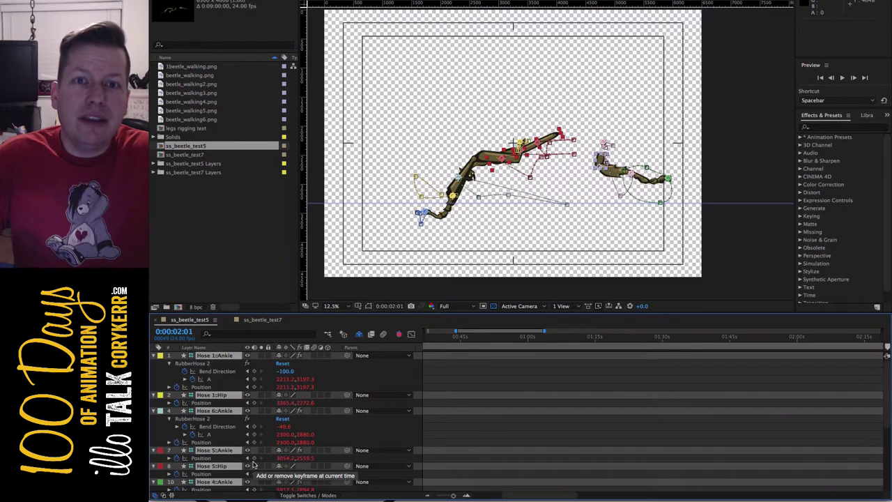
scroll(253, 464, down, 3)
drag(566, 496, 521, 497)
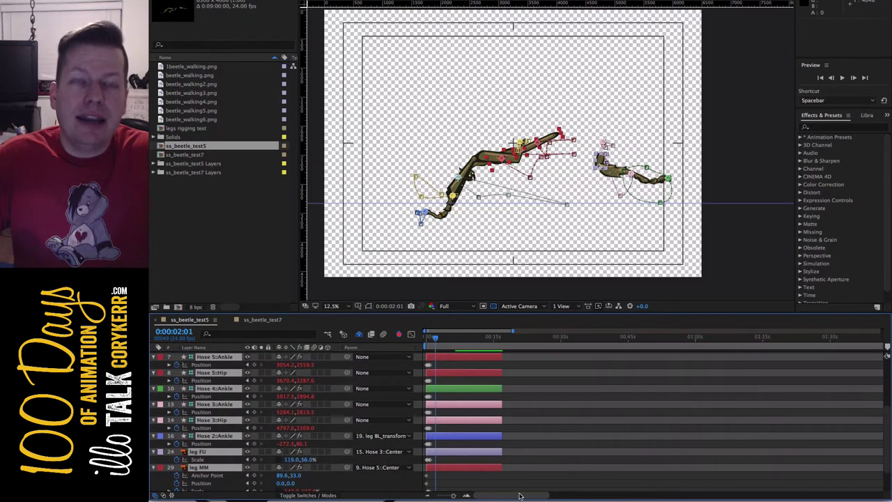
scroll(694, 455, down, 2)
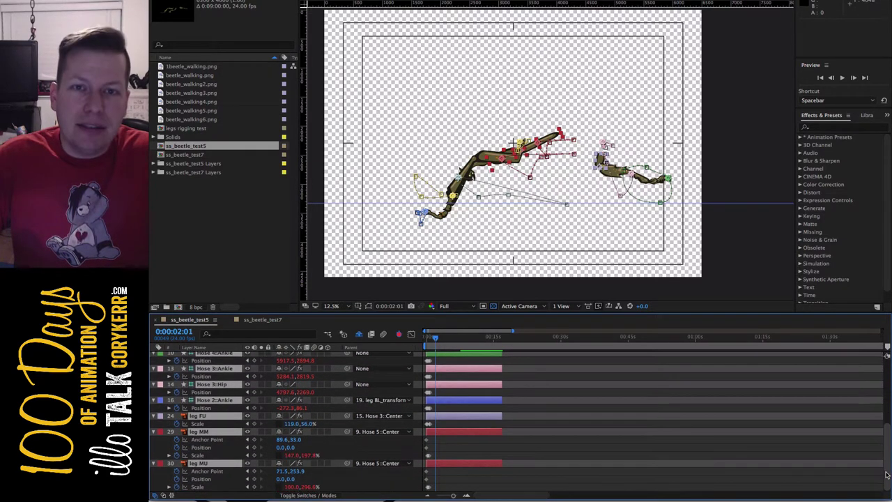
click(177, 487)
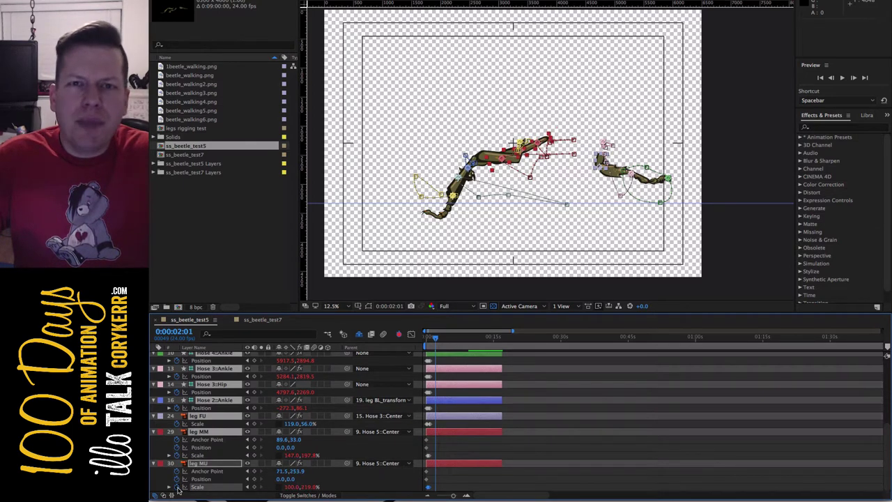
Paste the loopOut cycle into leg MU's Scale, Position and Anchor Point expressions
alt+click(177, 487)
text(loopOut(type = "cycle", numKeyframes = 0))
alt+click(178, 473)
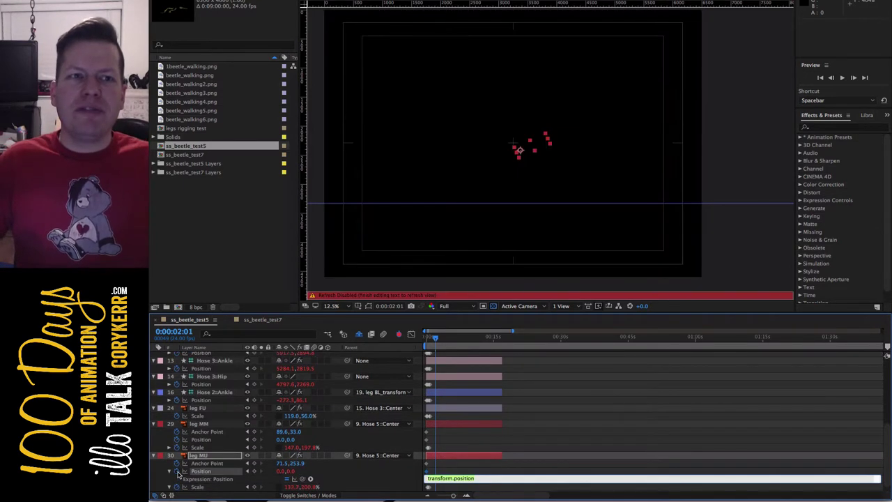
text(loopOut(type = "cycle", numKeyframes = 0))
alt+click(177, 463)
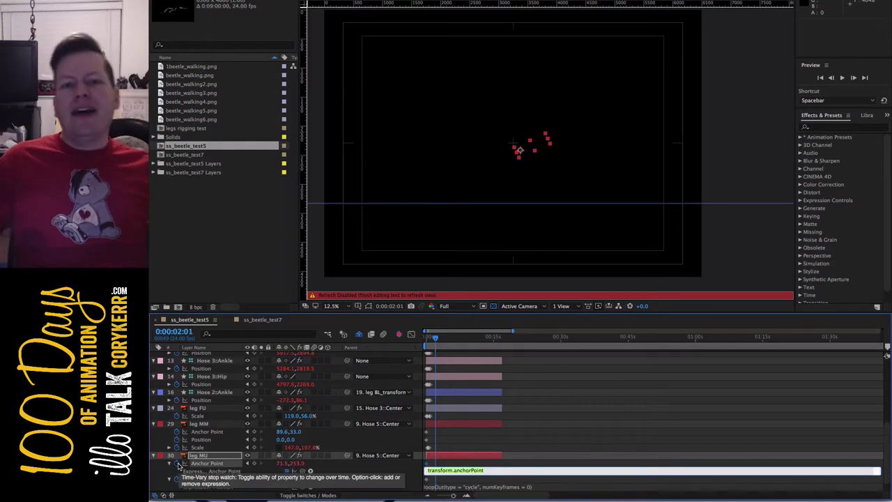
text(loopOut(type = "cycle", numKeyframes = 0))
click(179, 448)
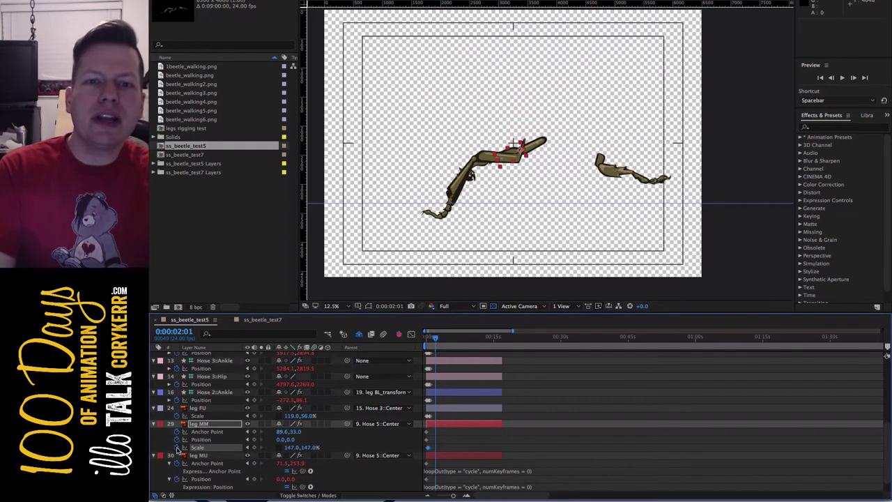
Loop leg MM's Scale, Position and Anchor Point, plus leg FU's Scale, with loopOut cycle
alt+click(179, 447)
text(loopOut(type = "cycle", numKeyframes = 0))
alt+click(178, 440)
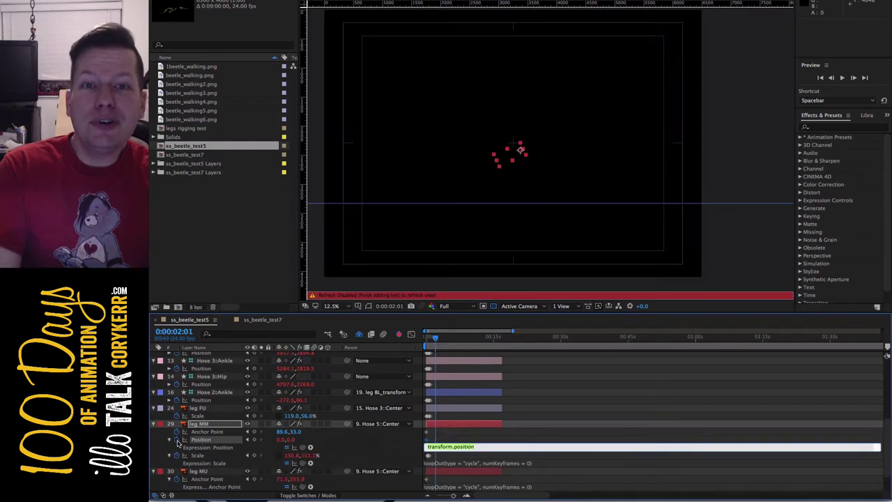
text(loopOut(type = "cycle", numKeyframes = 0))
alt+click(177, 431)
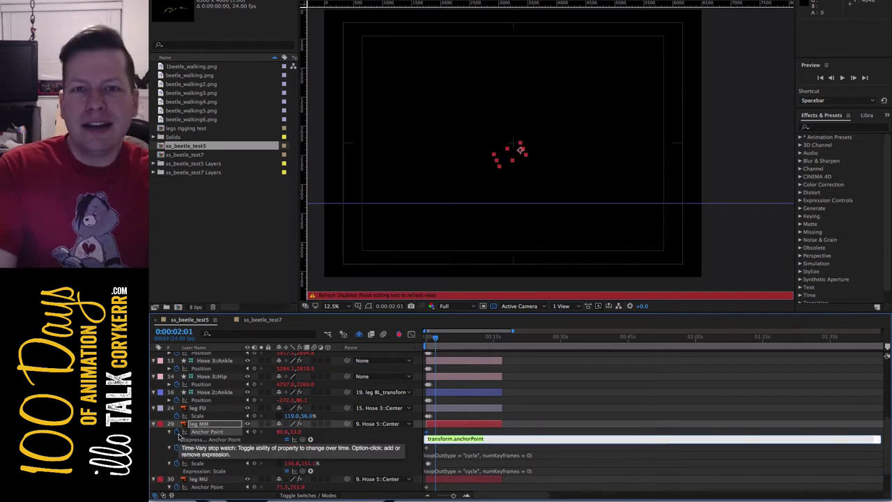
text(loopOut(type = "cycle", numKeyframes = 0))
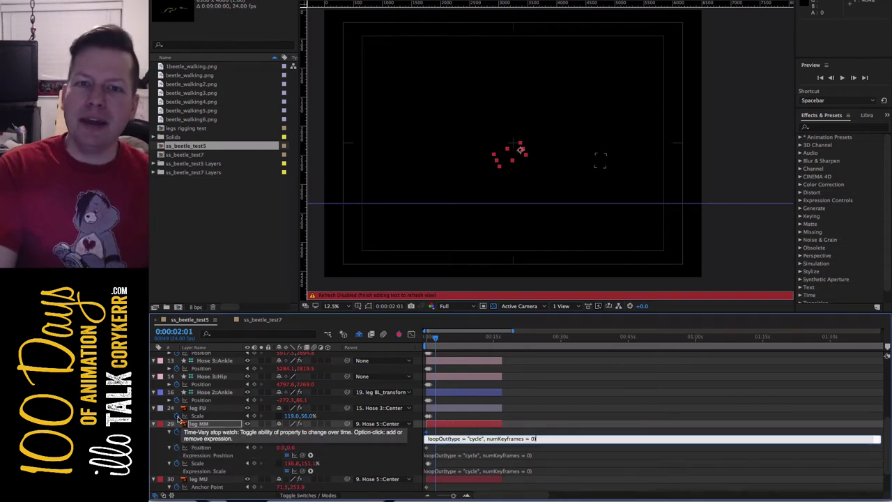
alt+click(177, 415)
text(loopOut(type = "cycle", numKeyframes = 0))
alt+click(178, 401)
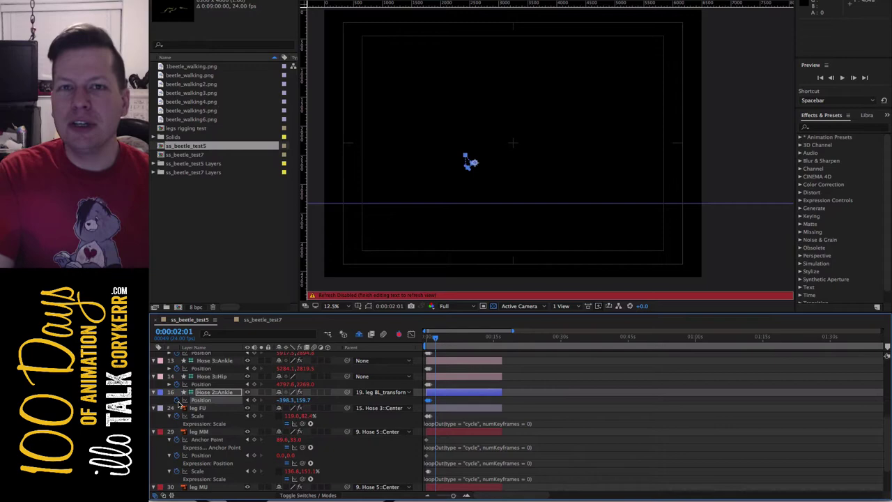
Paste the loopOut cycle into Hose 2:Ankle, Hose 3:Hip and Hose 3:Ankle Positions
alt+click(178, 401)
text(loopOut(type = "cycle", numKeyframes = 0))
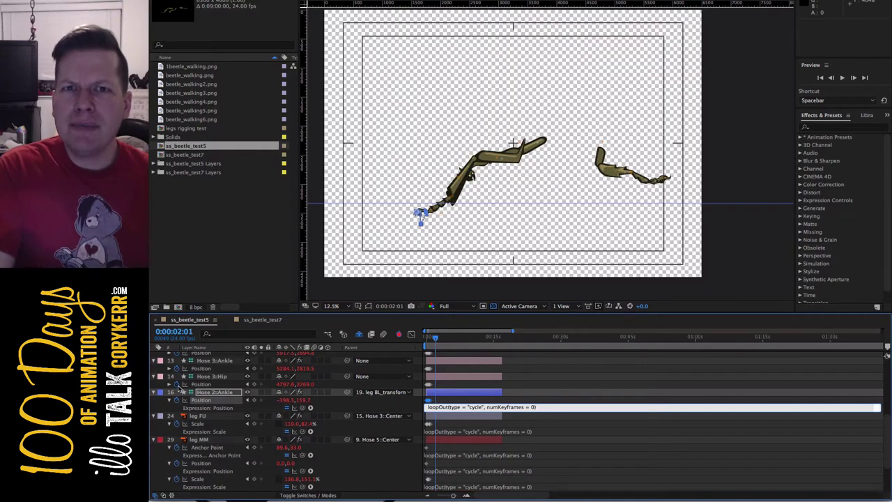
alt+click(178, 384)
alt+click(177, 384)
text(loopOut(type = "cycle", numKeyframes = 0))
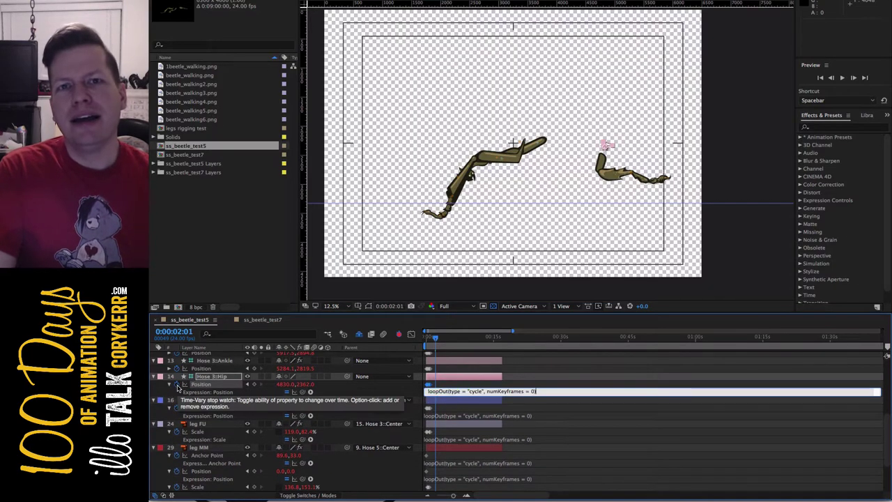
alt+click(178, 369)
alt+click(177, 368)
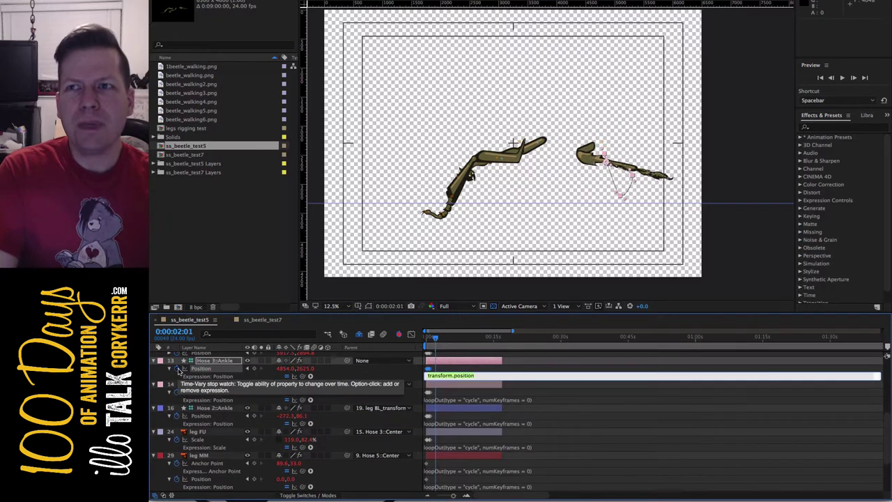
text(loopOut(type = "cycle", numKeyframes = 0))
Add loopOut cycle expressions to Hose 4:Ankle, Hose 5:Hip and Hose 5:Ankle Positions
click(862, 390)
scroll(863, 390, up, 3)
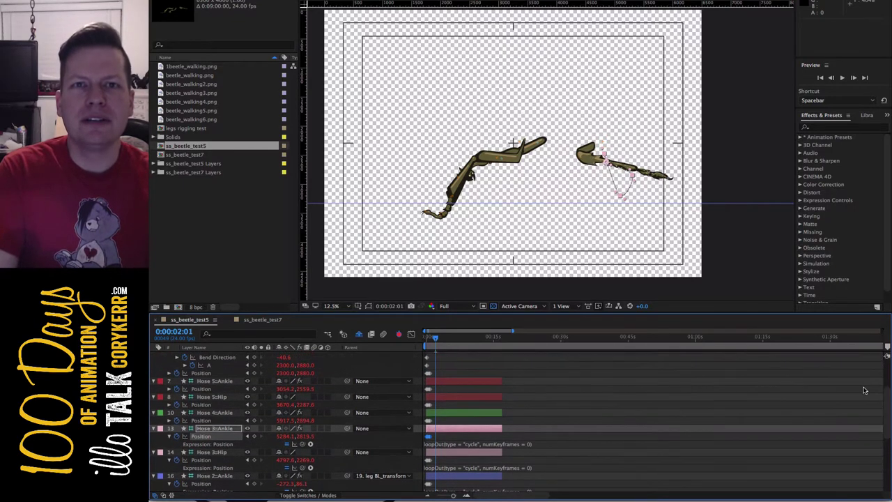
alt+click(177, 420)
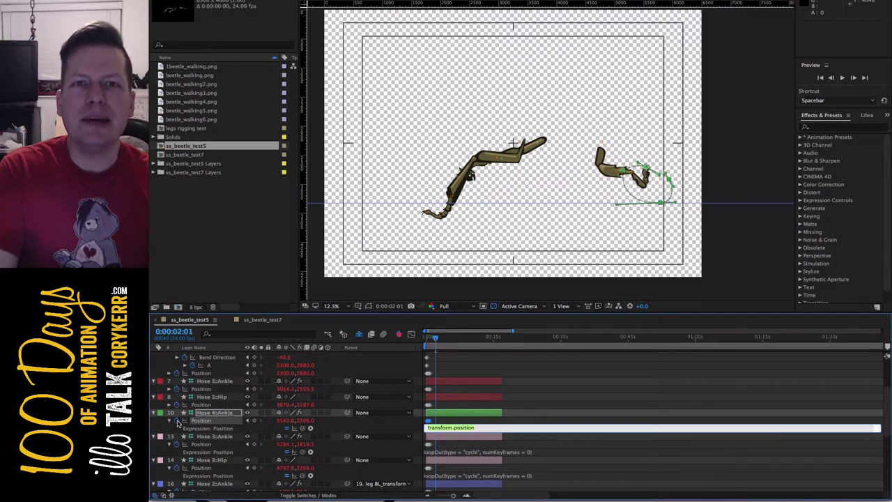
text(loopOut(type = "cycle", numKeyframes = 0))
click(177, 413)
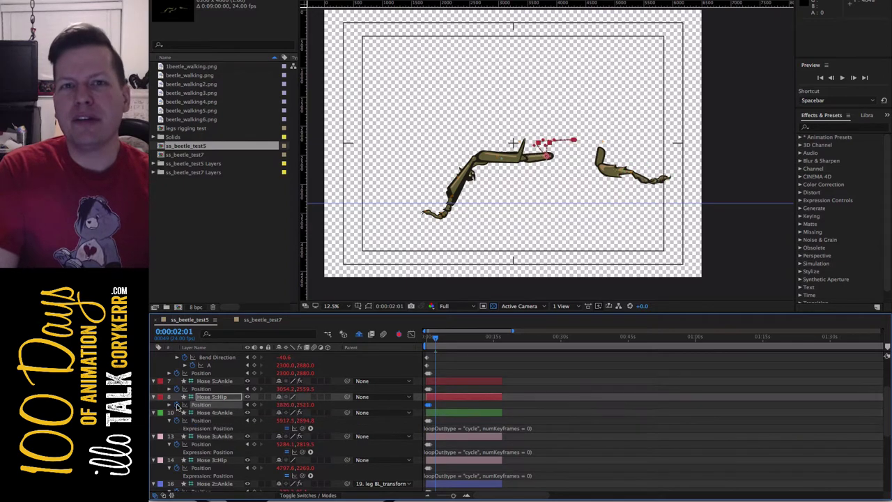
alt+click(177, 404)
text(loopOut(type = "cycle", numKeyframes = 0))
click(180, 389)
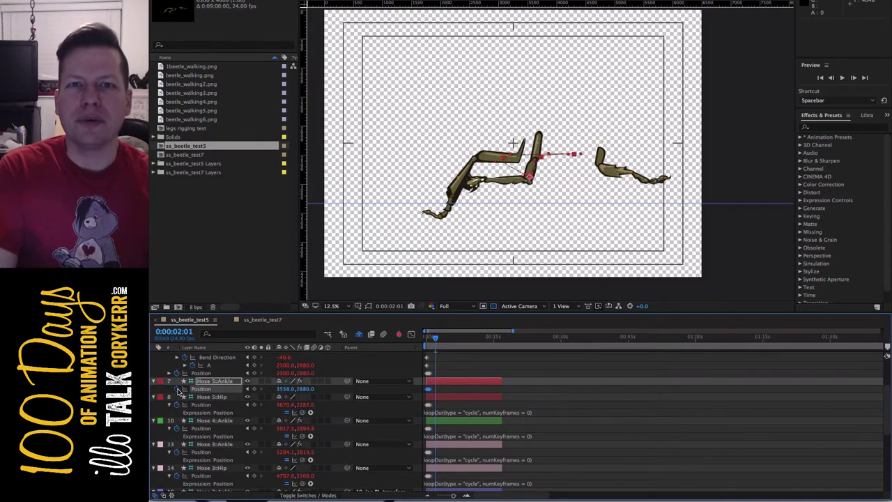
alt+click(177, 389)
text(loopOut(type = "cycle", numKeyframes = 0))
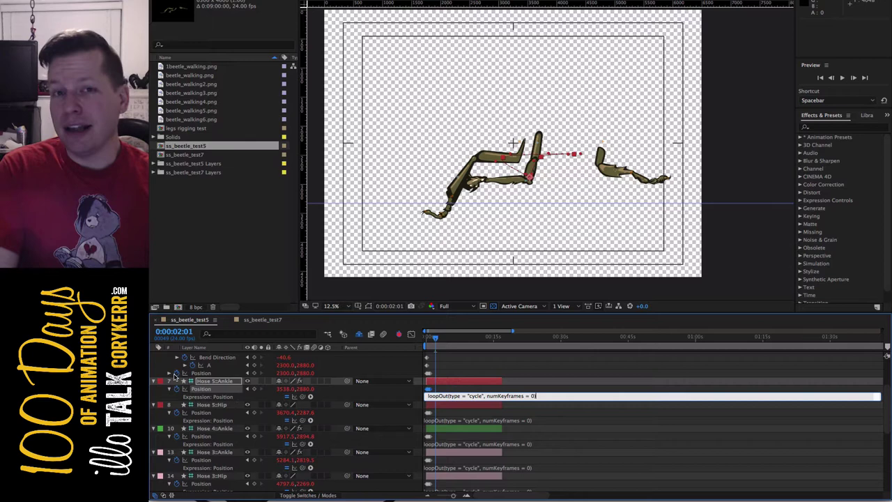
click(177, 372)
Loop Hose 6:Ankle's Position and Bend Direction with the loopOut cycle expression
alt+click(177, 372)
text(loopOut(type = "cycle", numKeyframes = 0))
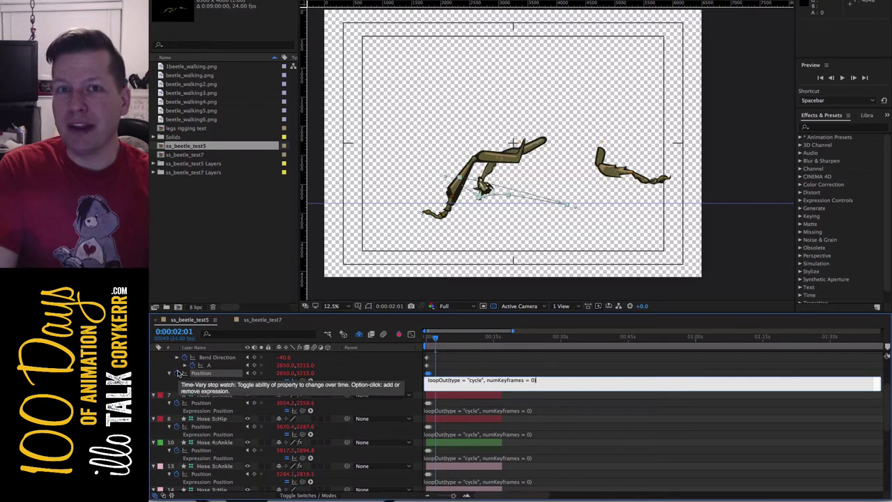
click(185, 356)
alt+click(185, 356)
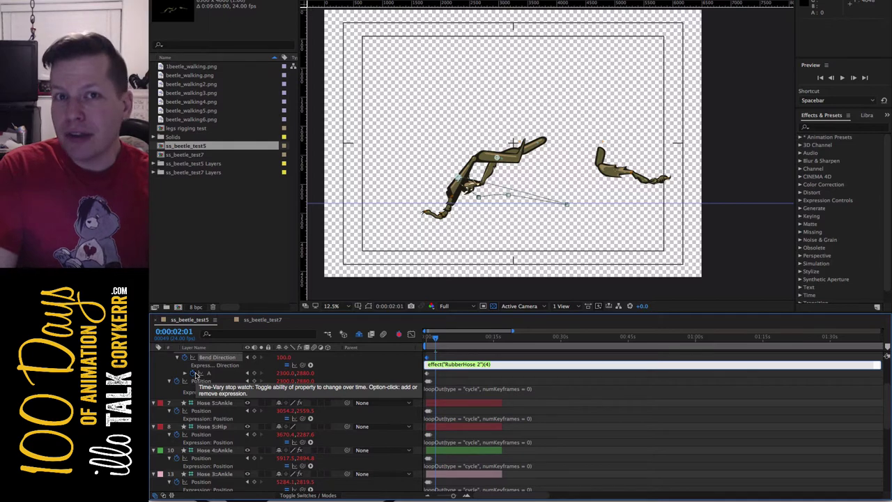
text(loopOut(type = "cycle", numKeyframes = 0))
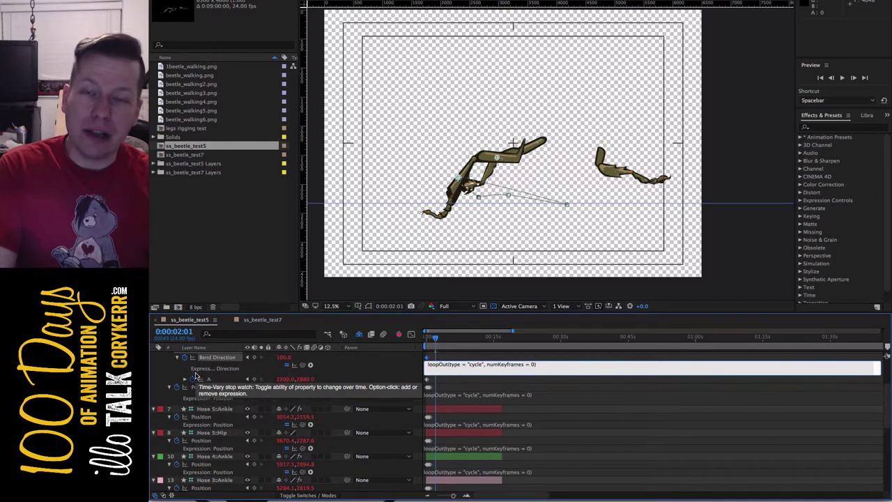
click(513, 355)
Loop Hose 1:Hip Position and Hose 1:Ankle Position and Bend Direction, then preview the walk
scroll(513, 355, up, 5)
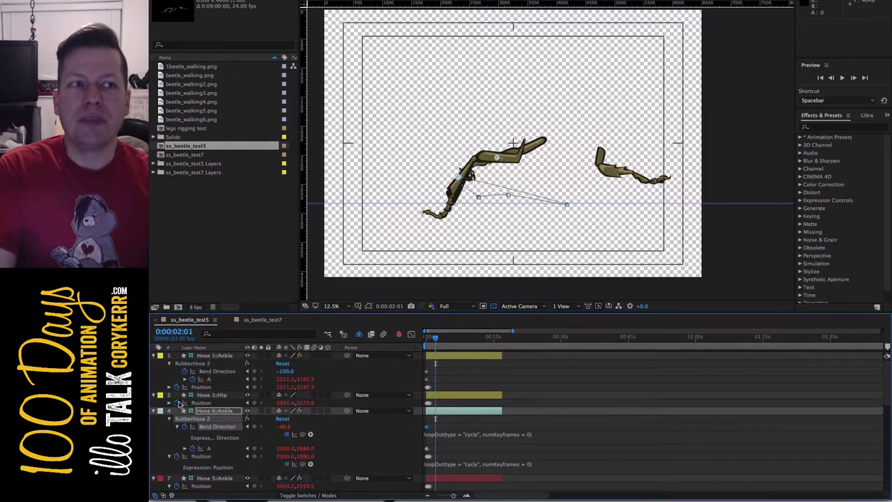
alt+click(179, 405)
text(loopOut(type = "cycle", numKeyframes = 0))
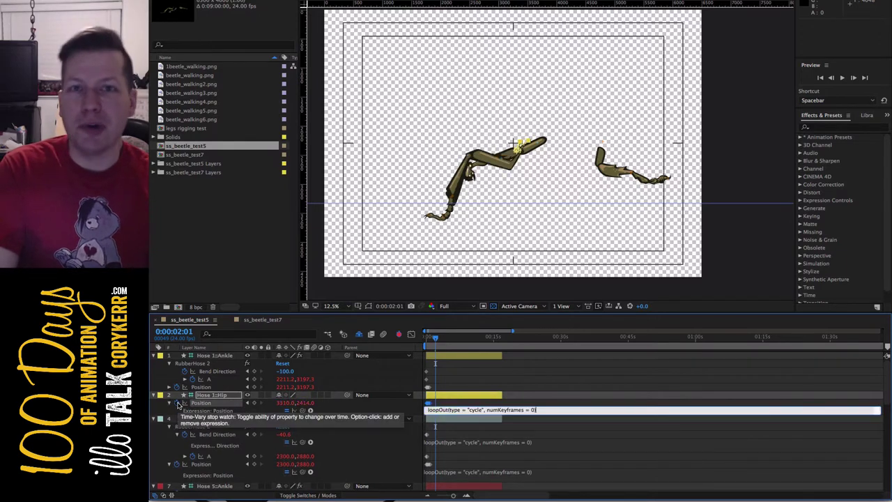
alt+click(177, 387)
text(loopOut(type = "cycle", numKeyframes = 0))
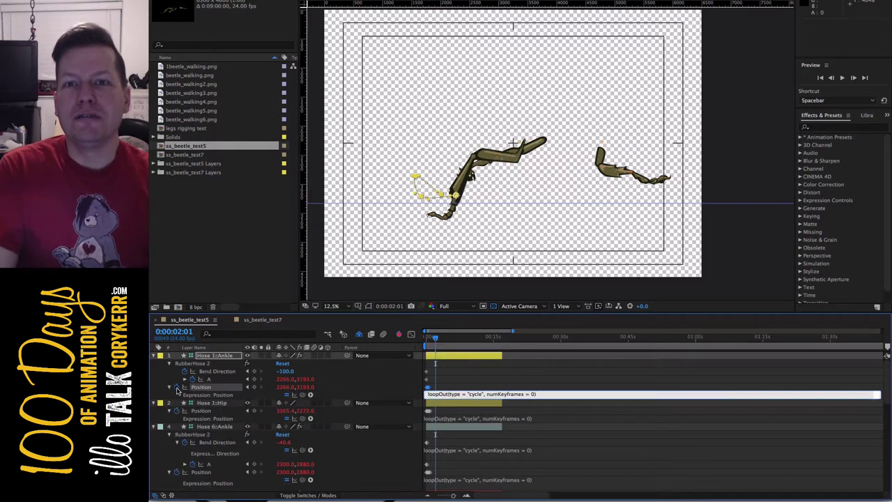
alt+click(184, 372)
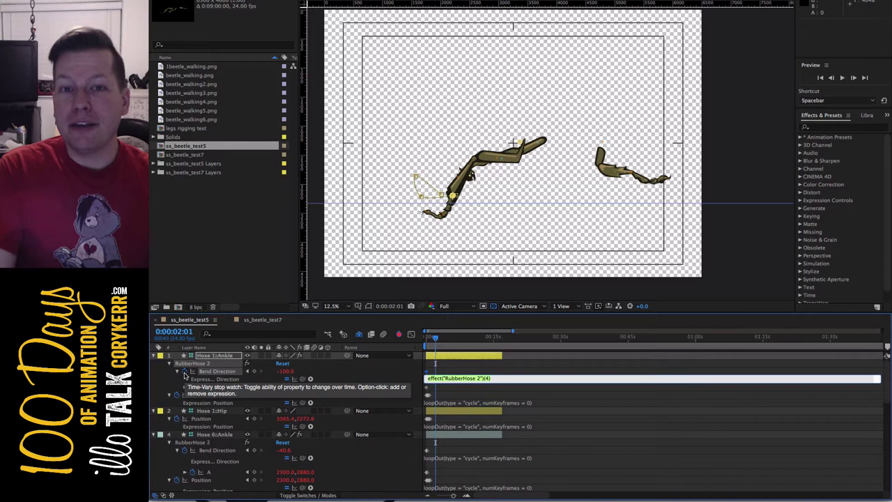
text(loopOut(type = "cycle", numKeyframes = 0))
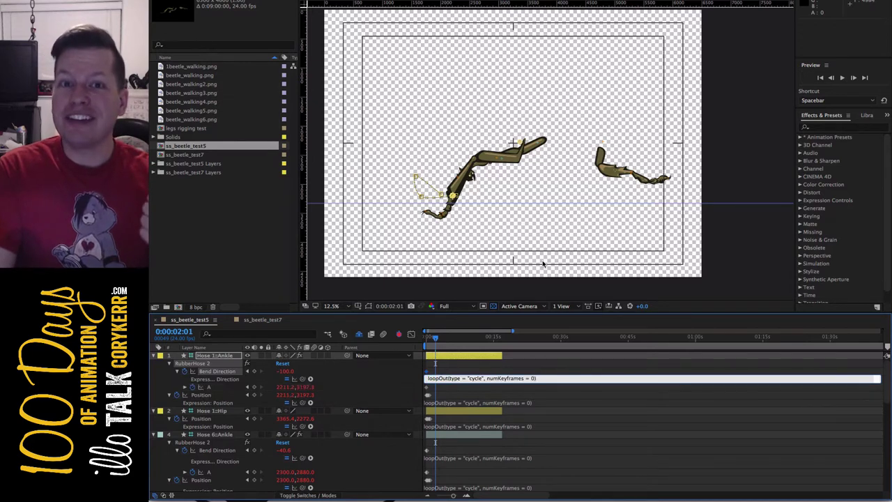
click(436, 339)
key(space)
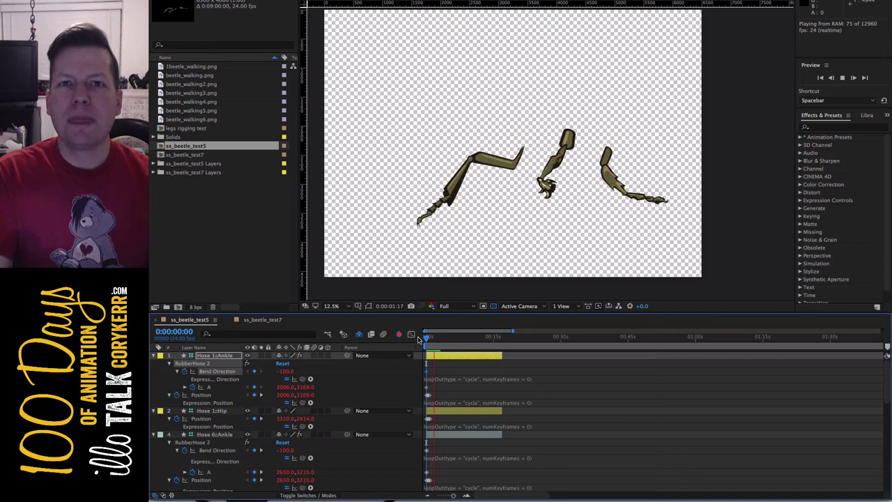
Replay the current leg-walk preview, stop it, and maximize the Timeline panel
key(apostrophe)
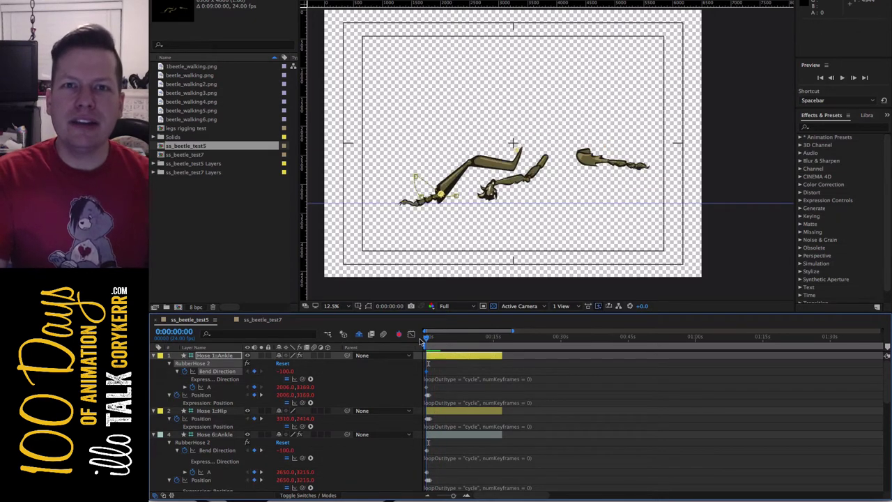
key(space)
click(293, 0)
mouse_move(390, 56)
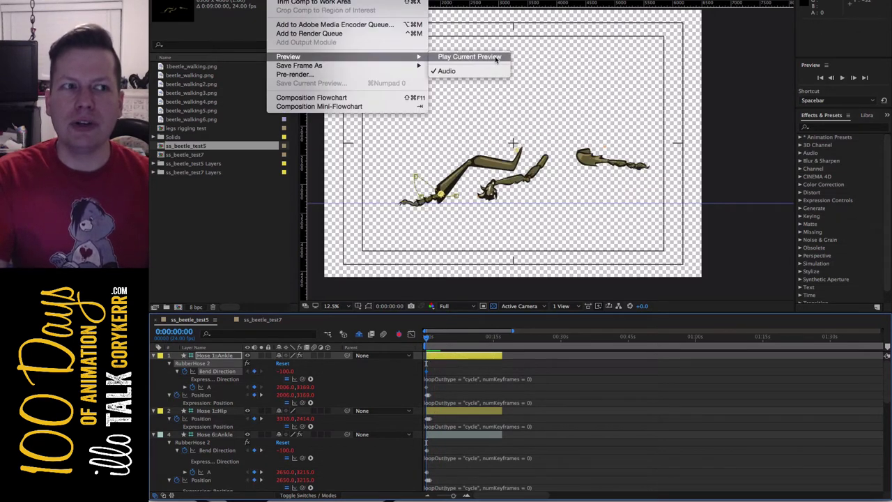
click(496, 58)
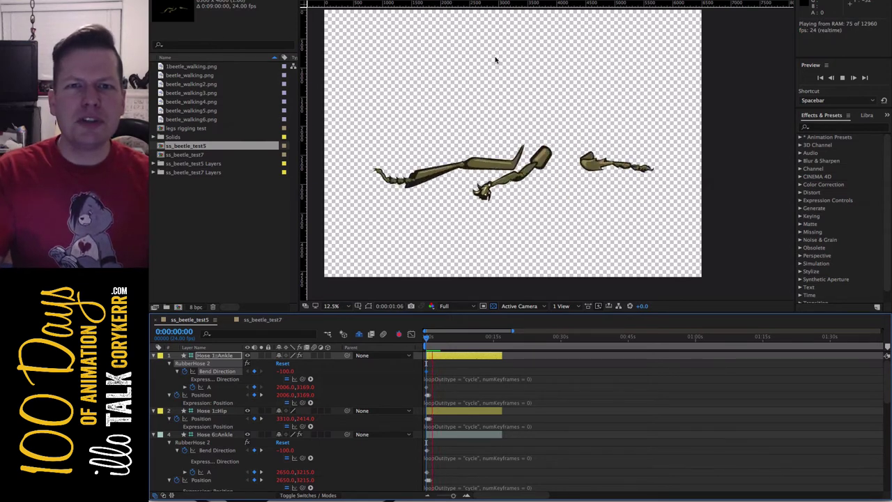
key(space)
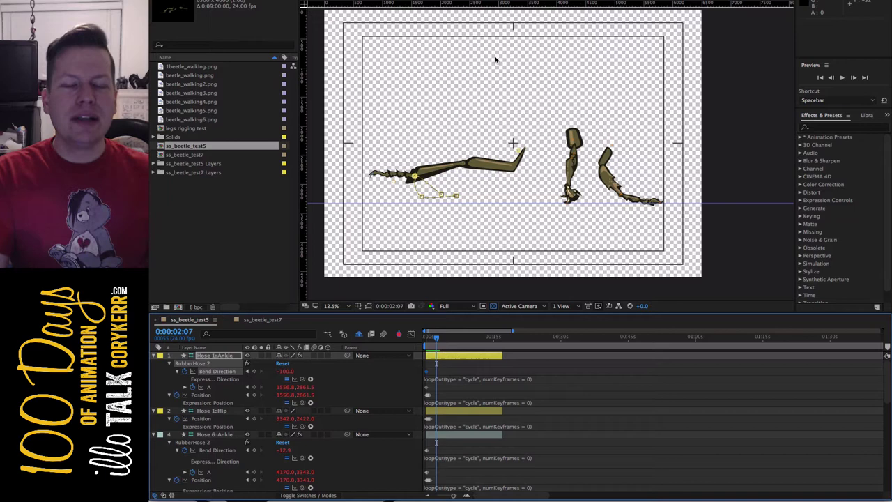
key(grave)
key(grave)
key(grave)
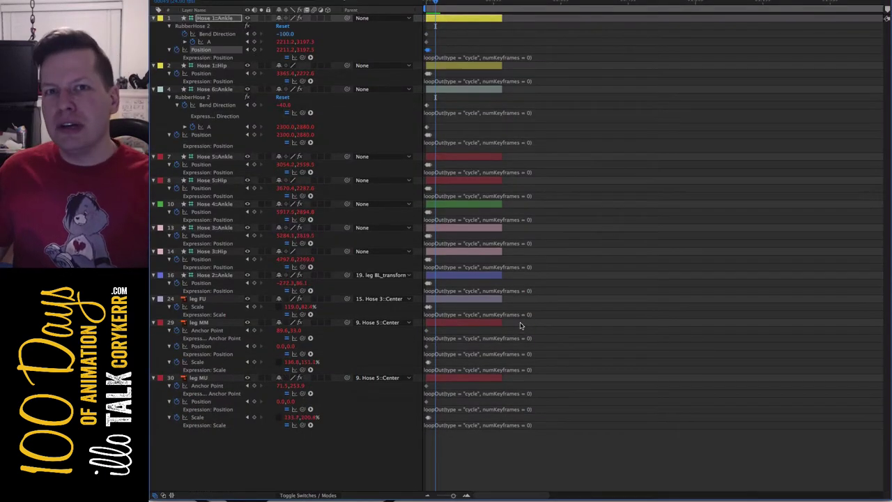
Step through the leg layers to leg MU, select all layers, and fit the full comp duration
key(ctrl+Down)
key(ctrl+Down)
key(ctrl+Down)
key(ctrl+Down)
key(ctrl+Down)
key(ctrl+Down)
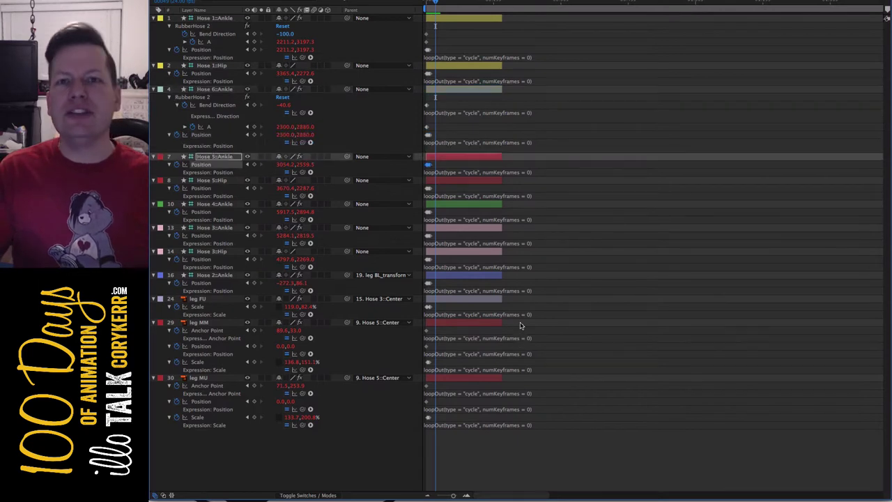
key(ctrl+Down)
key(ctrl+Down)
key(ctrl+Down)
key(ctrl+Down)
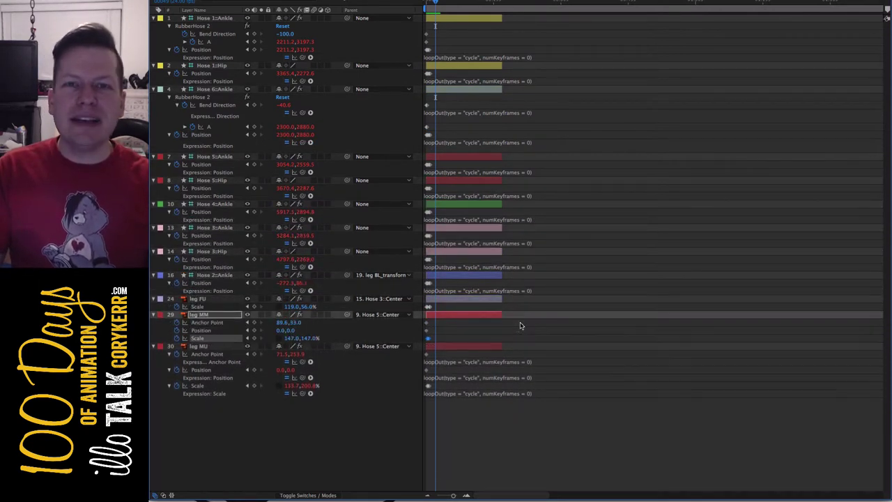
key(ctrl+Down)
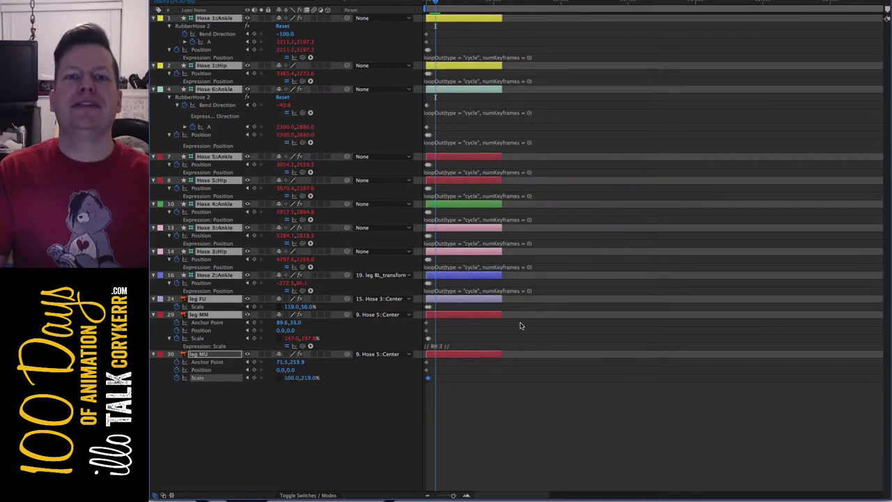
key(ctrl+Up)
key(ctrl+Up)
key(ctrl+Up)
key(ctrl+Up)
key(ctrl+Up)
key(ctrl+Up)
key(ctrl+Up)
key(ctrl+Up)
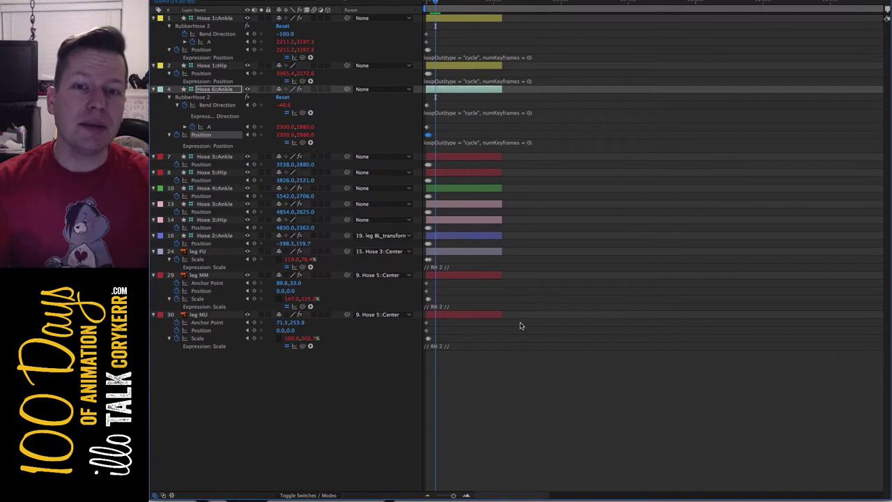
key(ctrl+a)
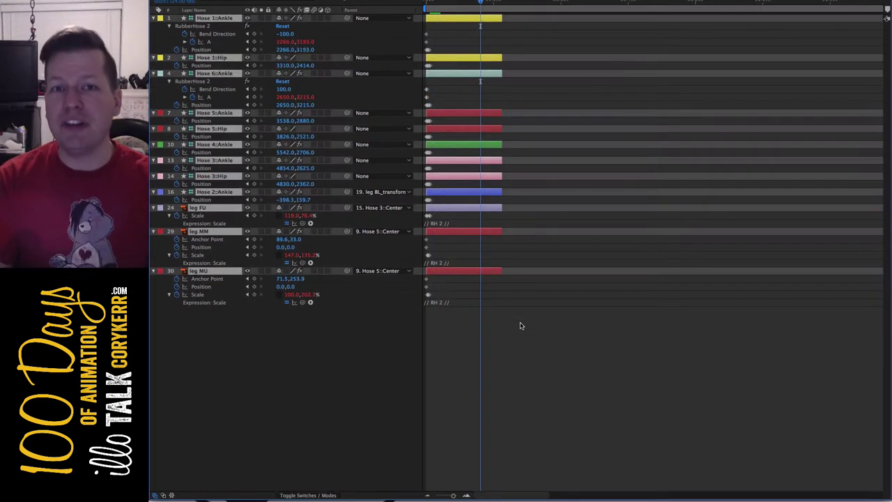
key(equal)
key(equal)
key(equal)
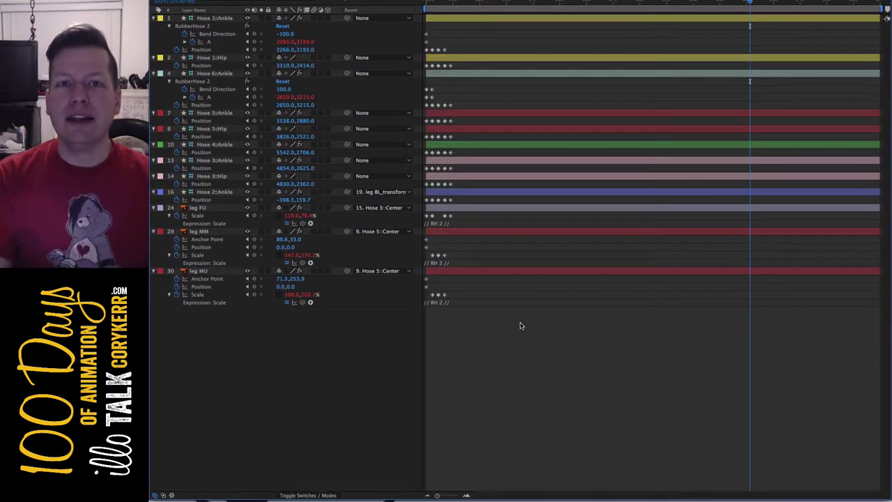
Restore the normal layout, move the playhead to 0:00:00:00 and play the leg walk
key(grave)
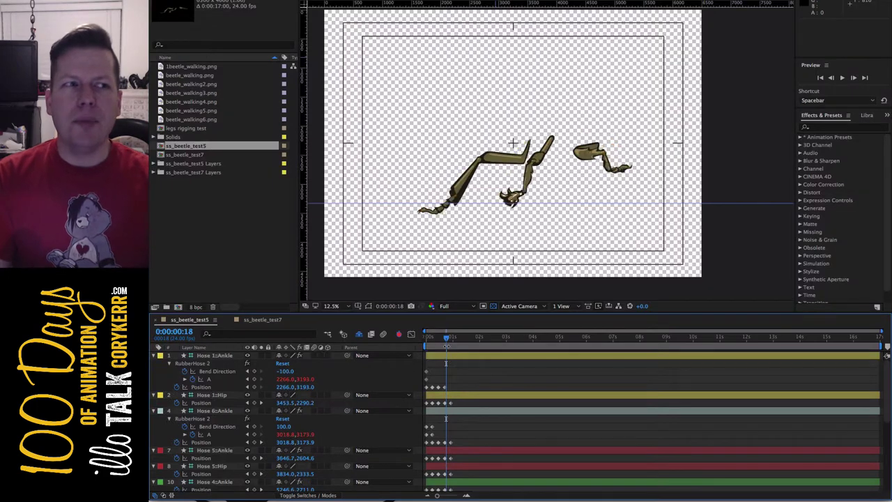
drag(446, 340, 427, 341)
key(space)
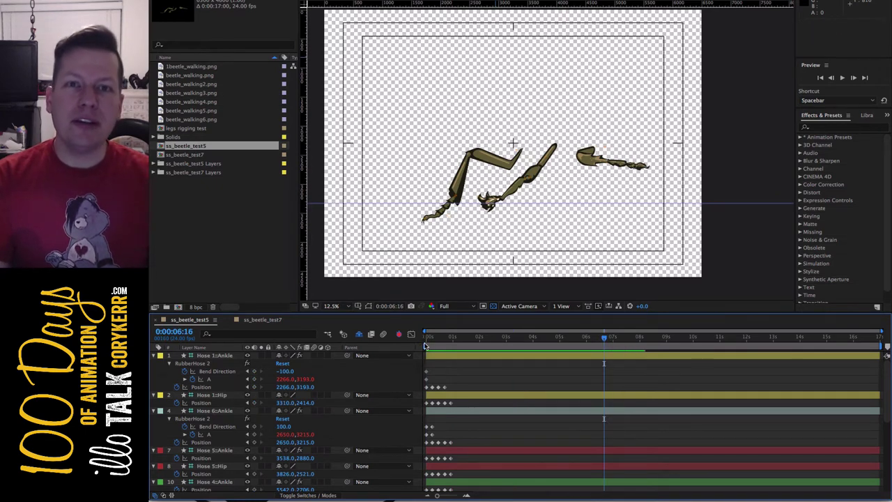
Nest ss_beetle_test5 into ss_beetle_test7 as layer 9 and preview the walking legs
double_click(218, 158)
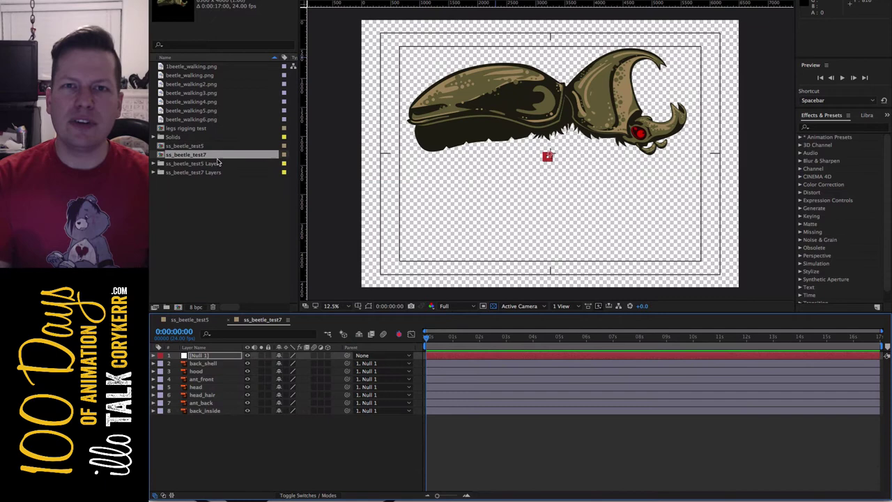
drag(164, 146, 212, 425)
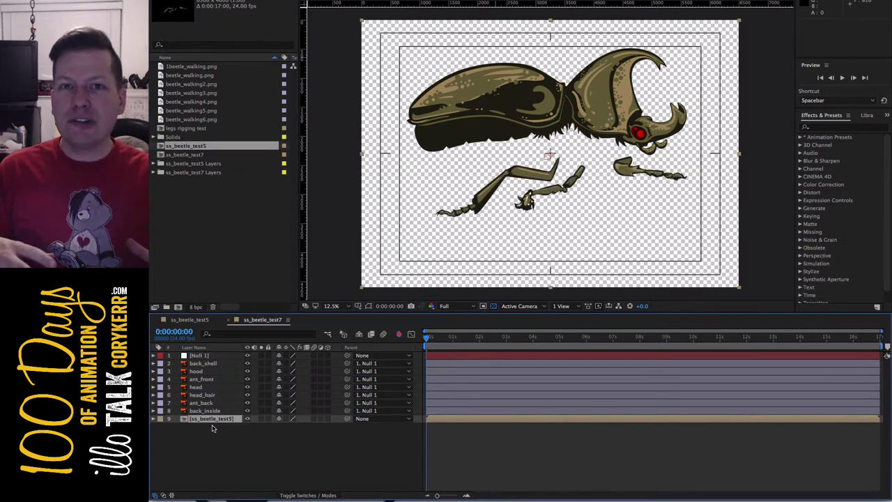
key(space)
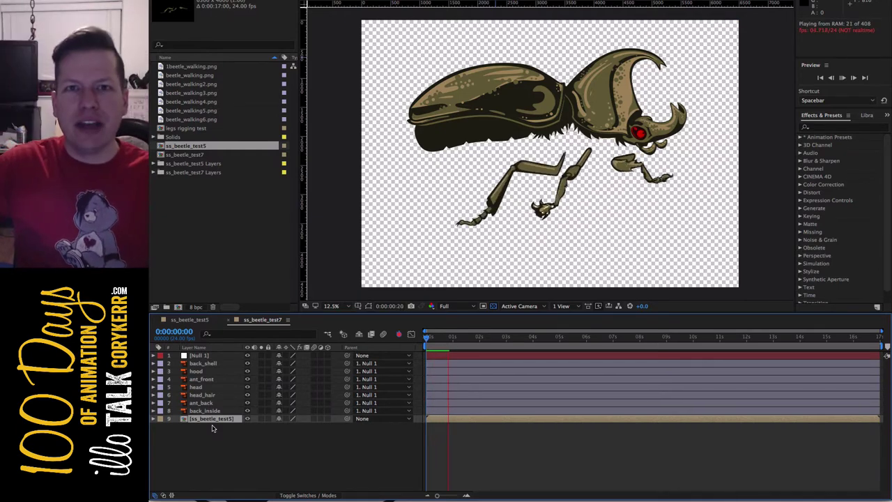
key(space)
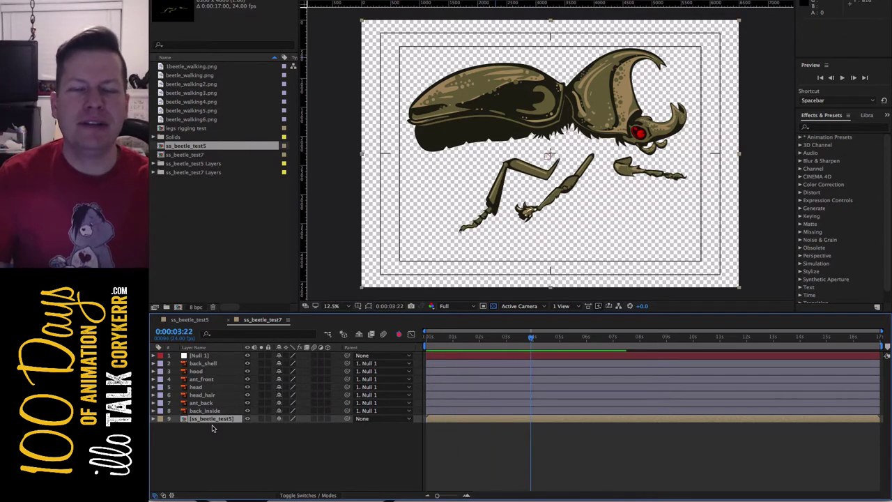
Inspect the ss_beetle_test5 layer's transform properties and options, then select back_shell
click(153, 418)
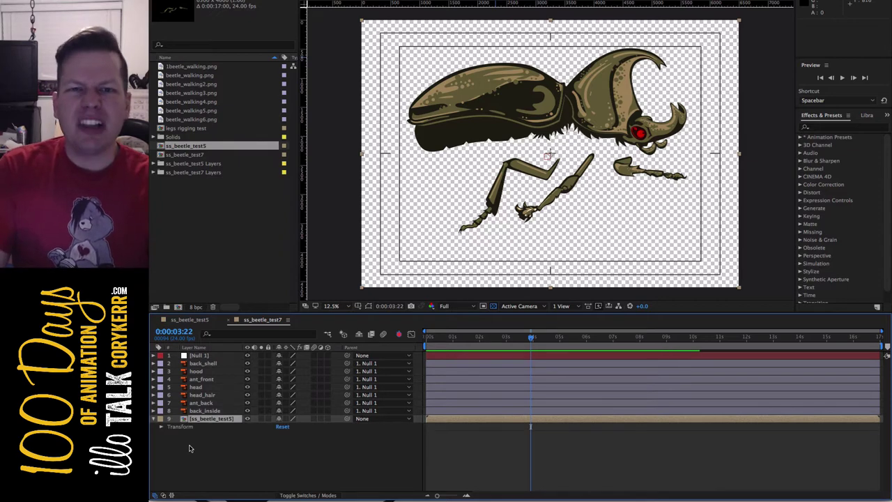
click(161, 426)
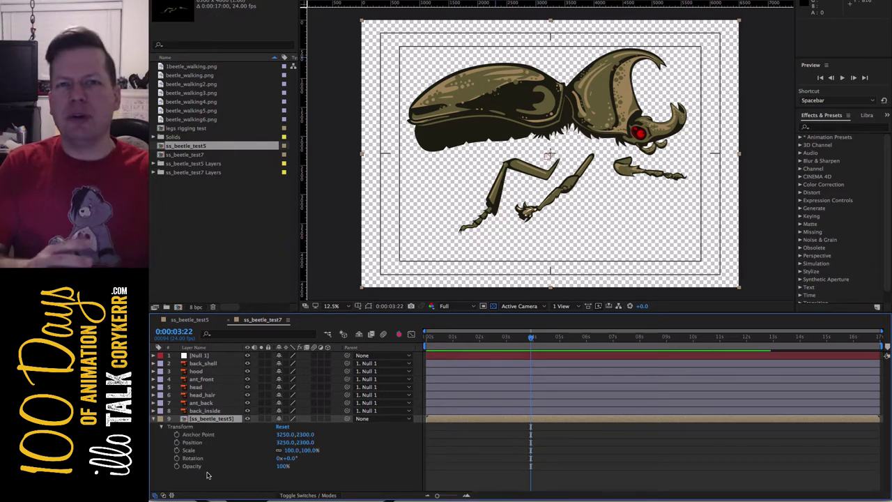
right_click(236, 421)
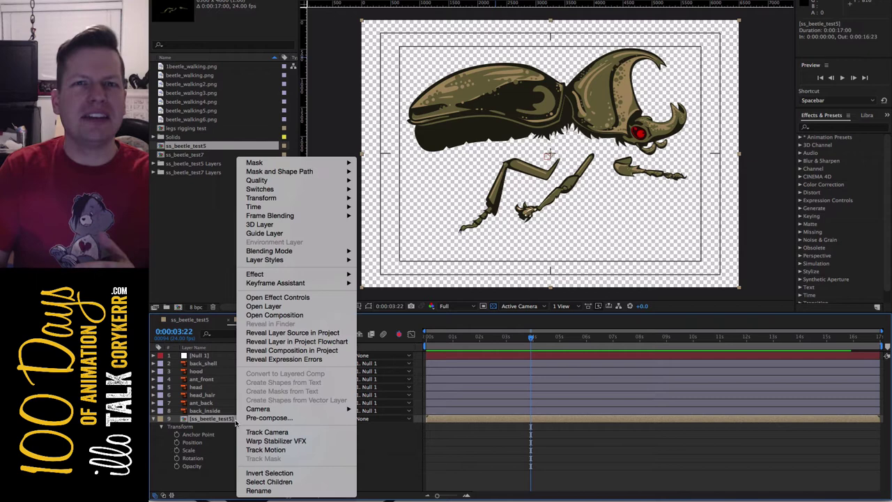
key(Escape)
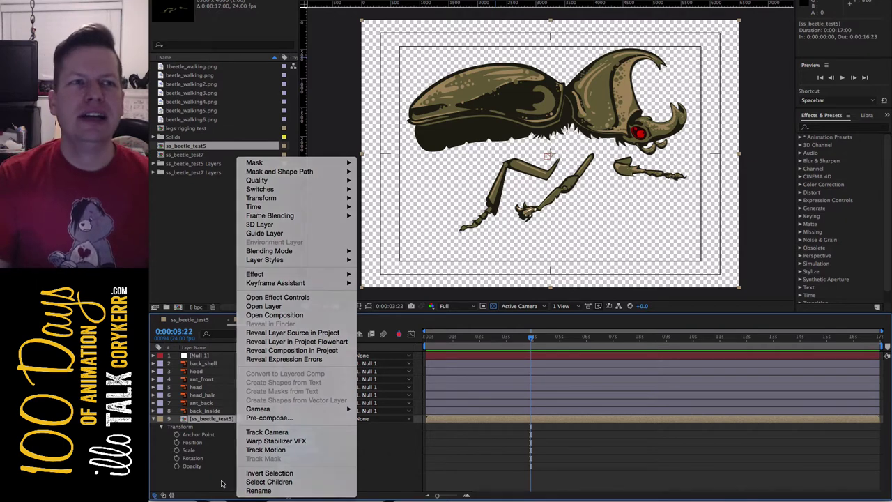
click(161, 426)
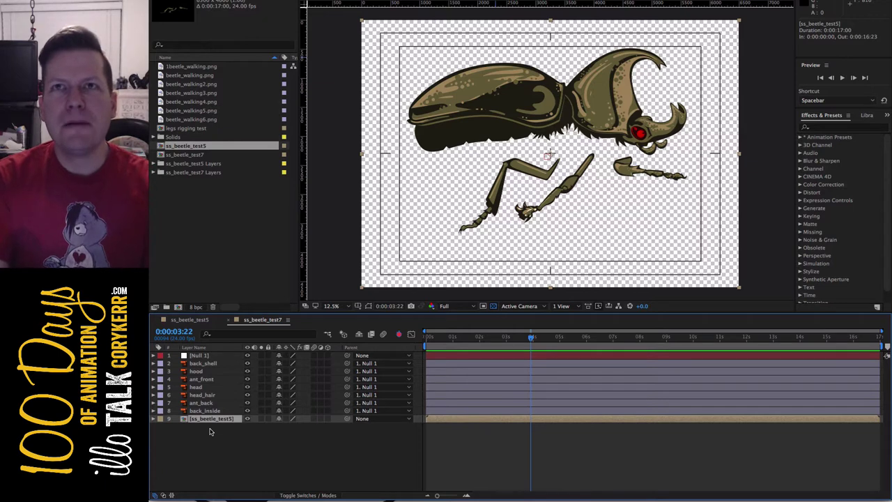
click(223, 367)
Scale Null 1 to -76,76% and move it to 3894,2607, removing the stray Scale keyframe
click(221, 358)
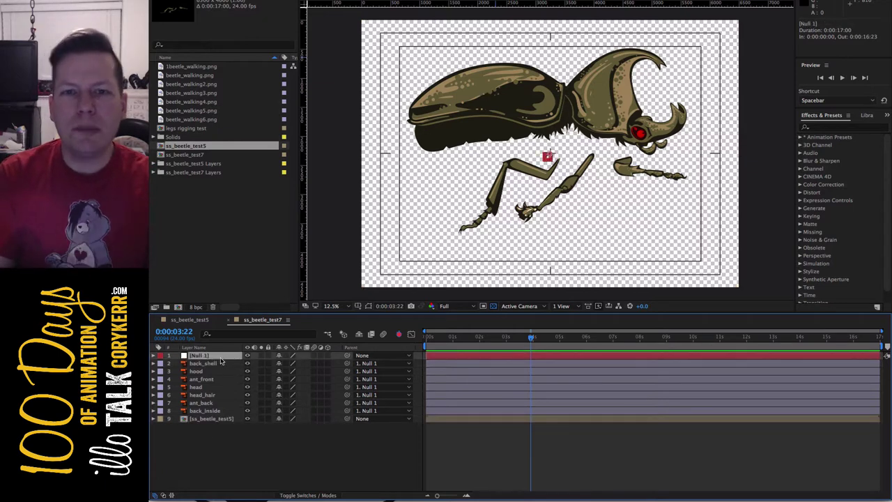
click(154, 356)
drag(292, 390, 319, 388)
drag(546, 157, 583, 175)
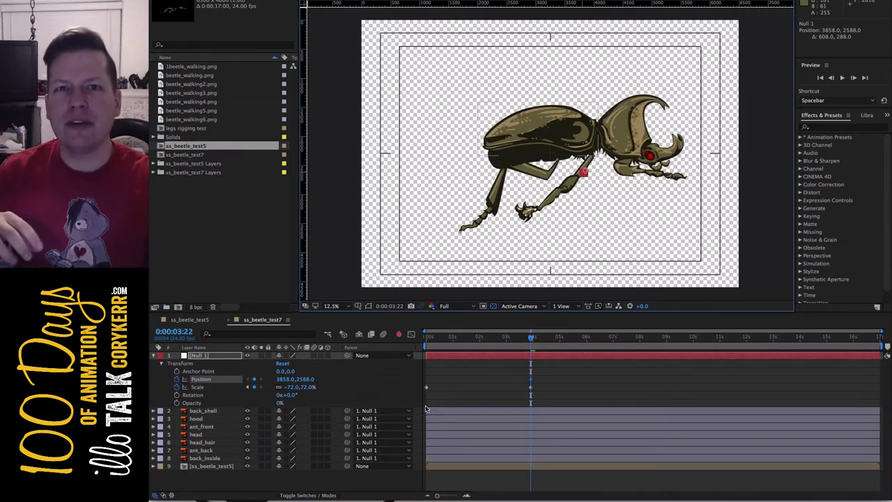
click(177, 387)
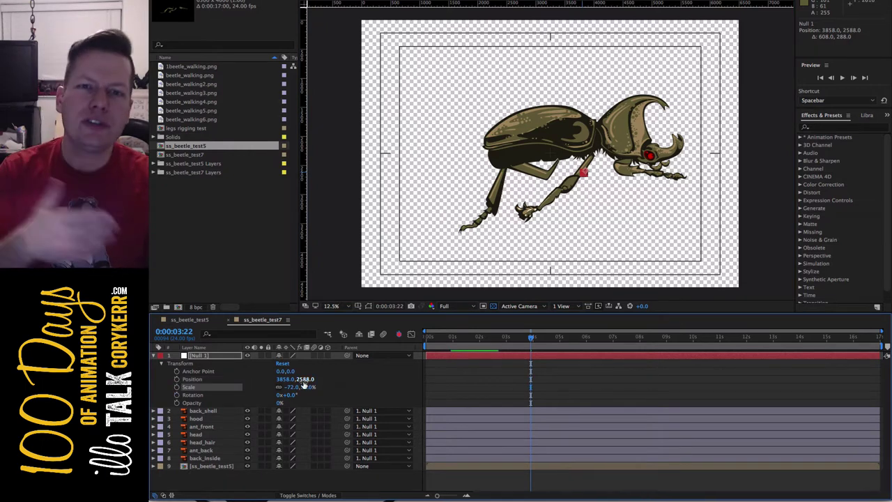
mouse_move(302, 379)
mouse_down()
mouse_move(308, 388)
mouse_move(307, 379)
mouse_move(324, 379)
mouse_move(269, 384)
mouse_move(289, 388)
mouse_up()
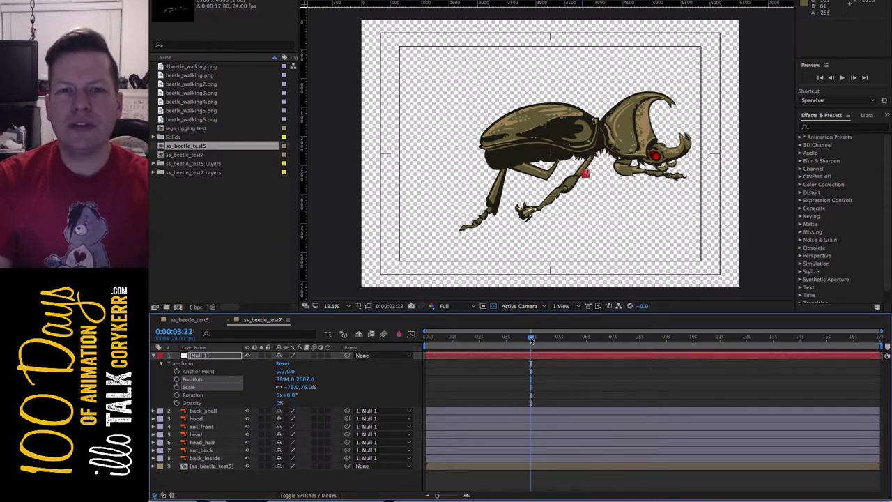
Scrub back and preview how the smaller body sits over the legs
drag(532, 338, 423, 346)
key(space)
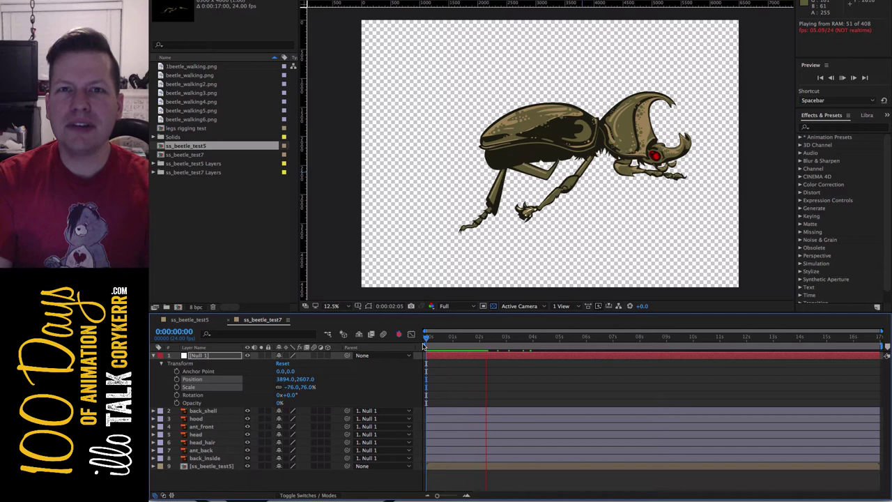
key(space)
key(space)
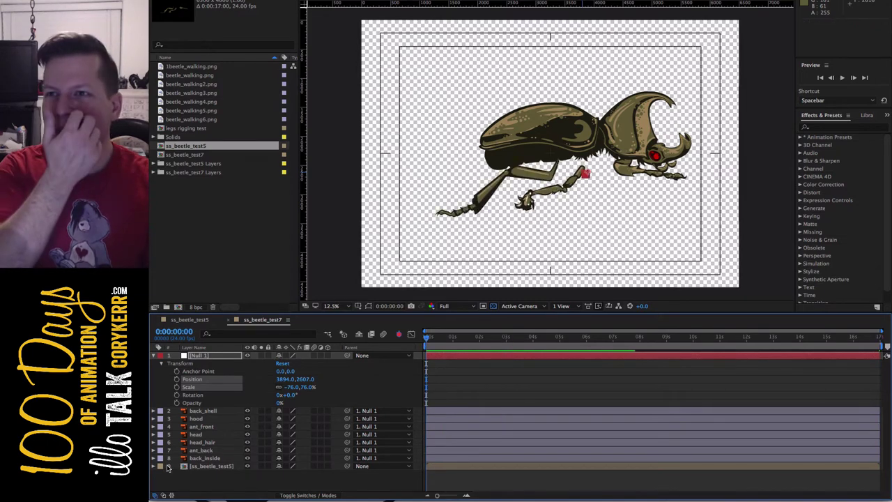
Move the head's anchor point to the neck with the Pan Behind tool and test its rotation at 25% zoom
click(680, 166)
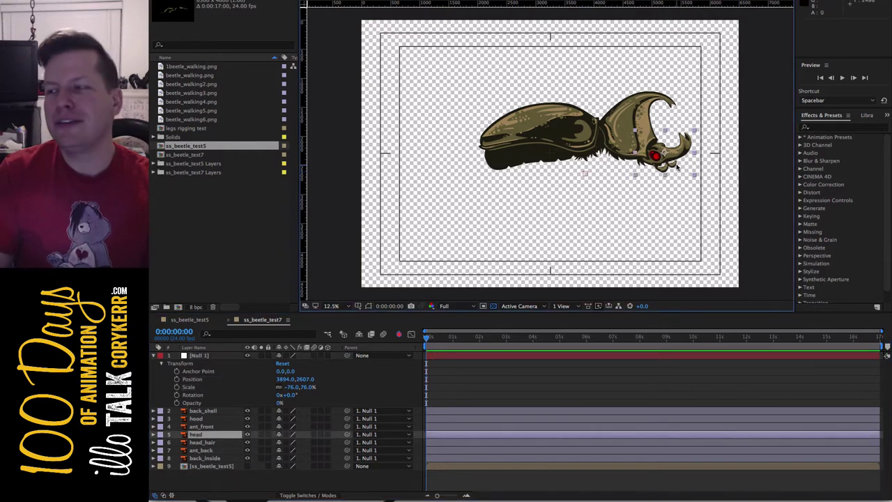
key(y)
drag(664, 151, 658, 156)
key(grave)
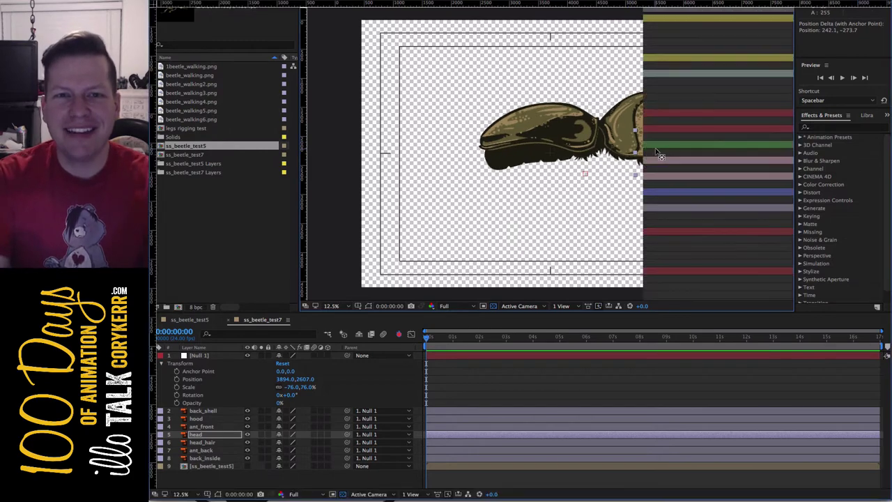
key(period)
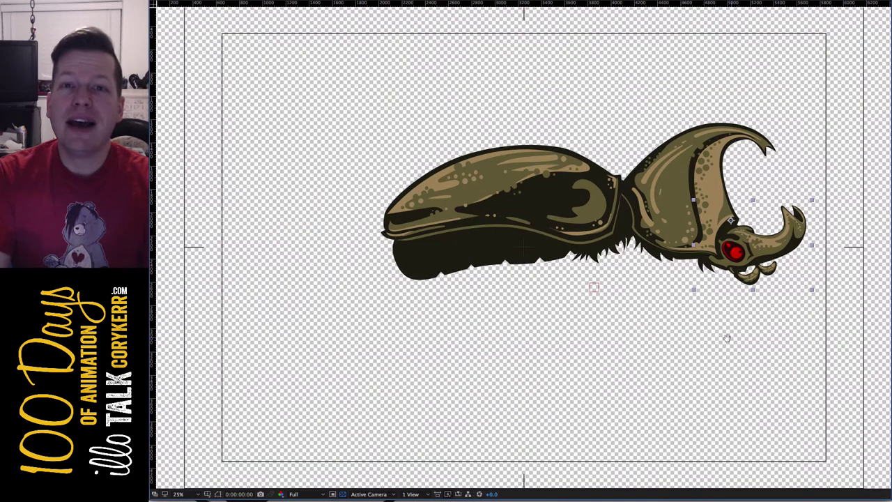
scroll(676, 348, right, 3)
drag(726, 307, 694, 347)
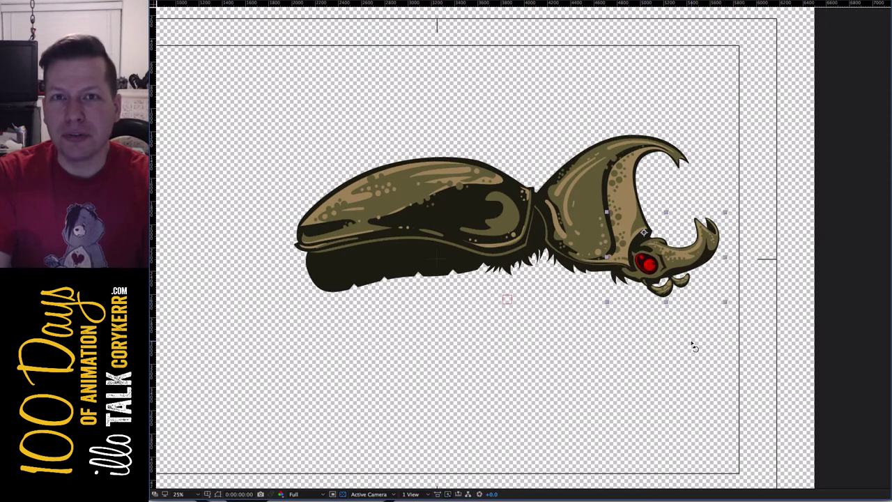
Move the hood, body and upper shell anchor points to the neck joint
click(617, 180)
drag(614, 200, 531, 203)
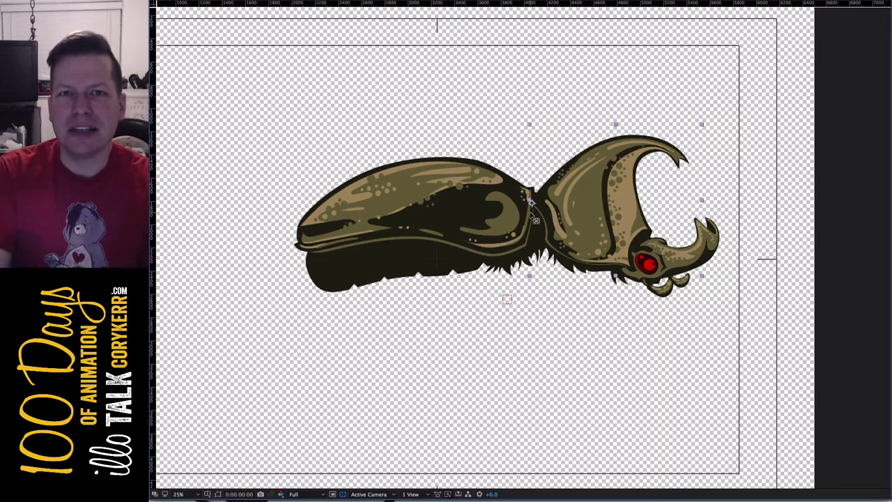
click(403, 276)
drag(429, 238, 528, 232)
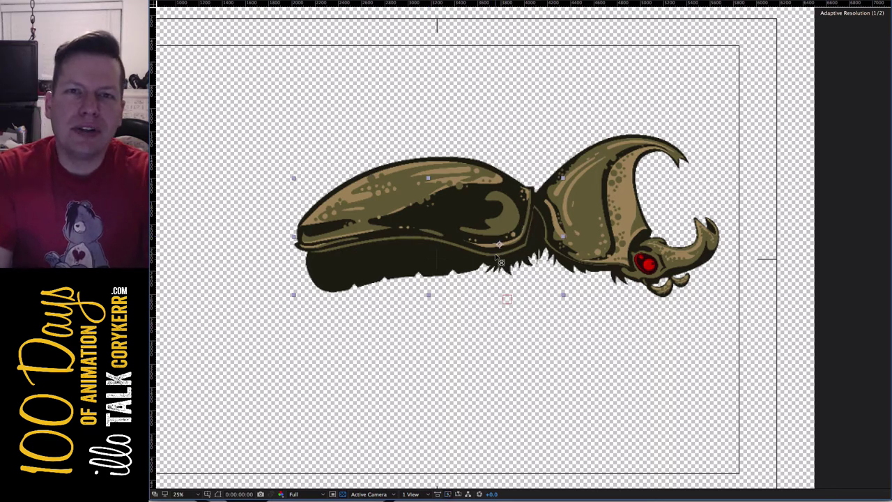
click(432, 167)
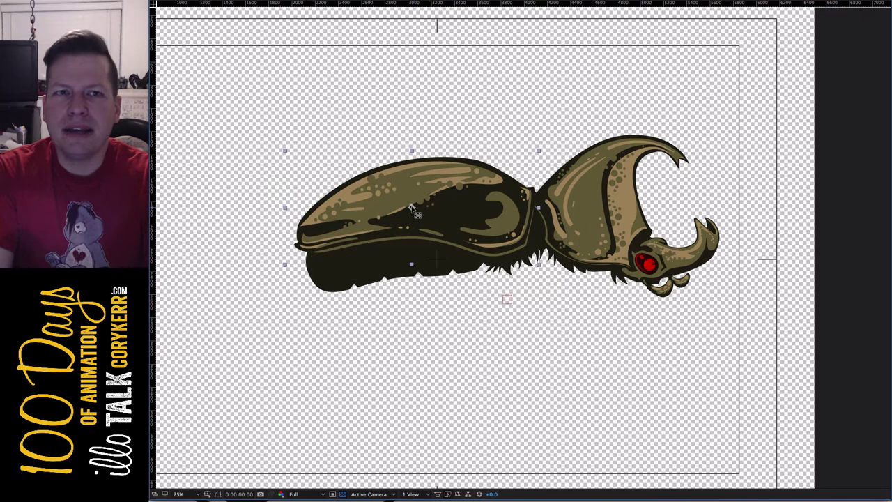
drag(411, 207, 526, 197)
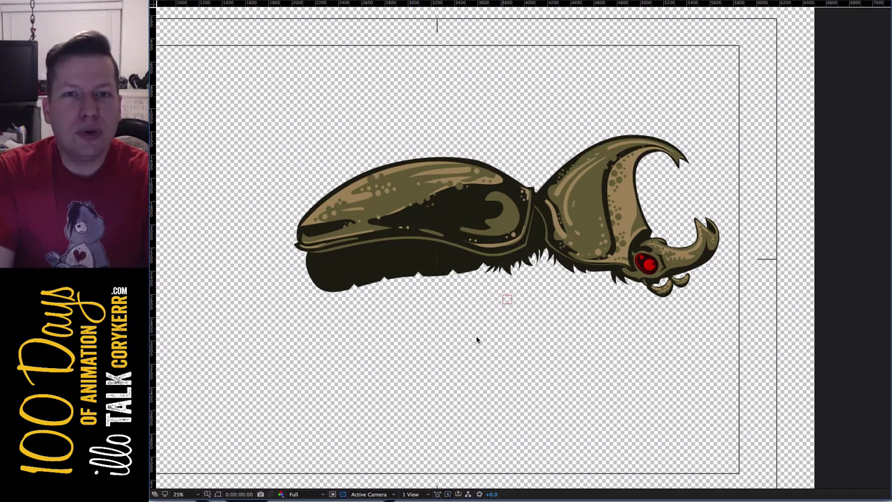
Test-rotate the lower body and shell, undo the rotation, and restore the normal layout
click(392, 275)
drag(302, 300, 297, 294)
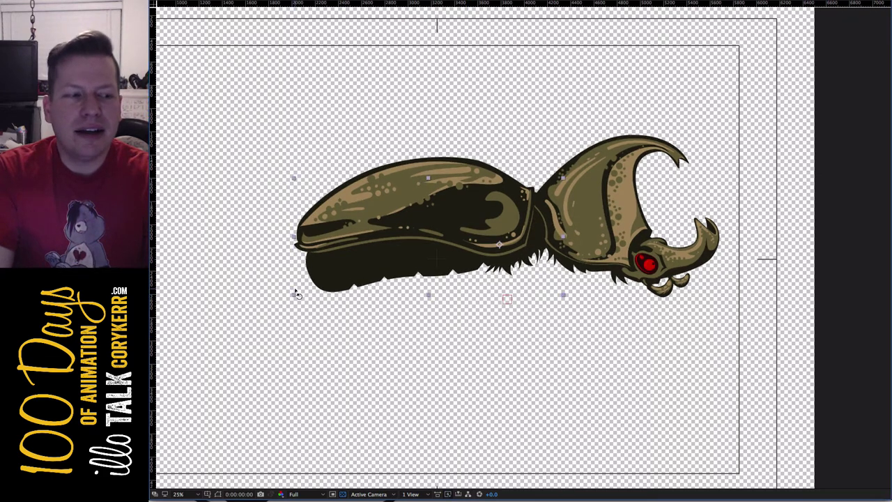
click(428, 233)
drag(542, 154, 556, 189)
key(ctrl+z)
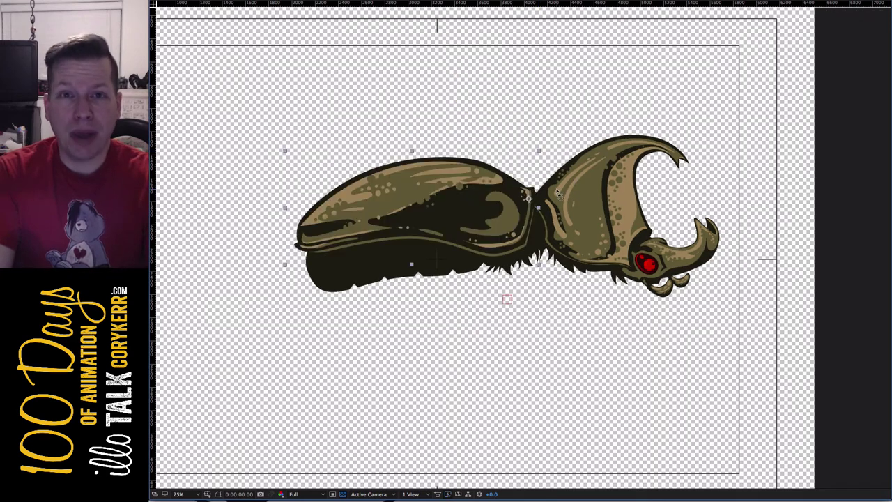
key(grave)
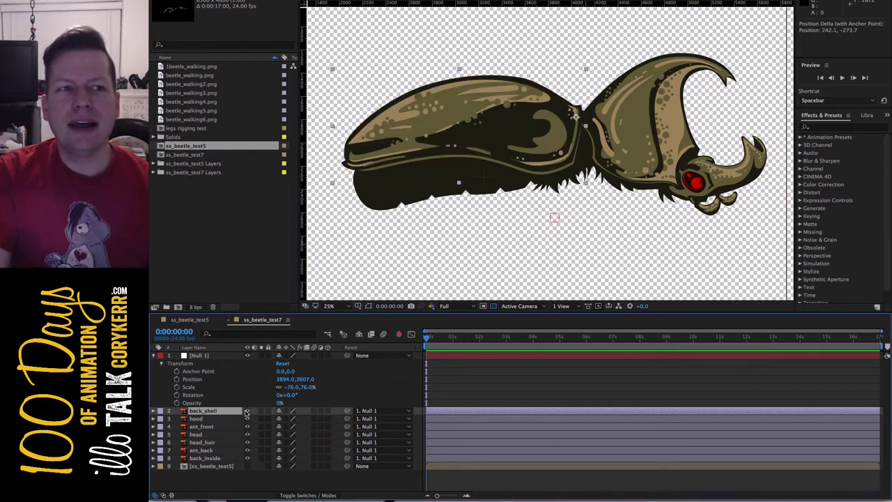
Parent back_inside to back_shell, undoing a mistaken back_shell-to-hood parenting
drag(348, 413, 230, 420)
key(ctrl+z)
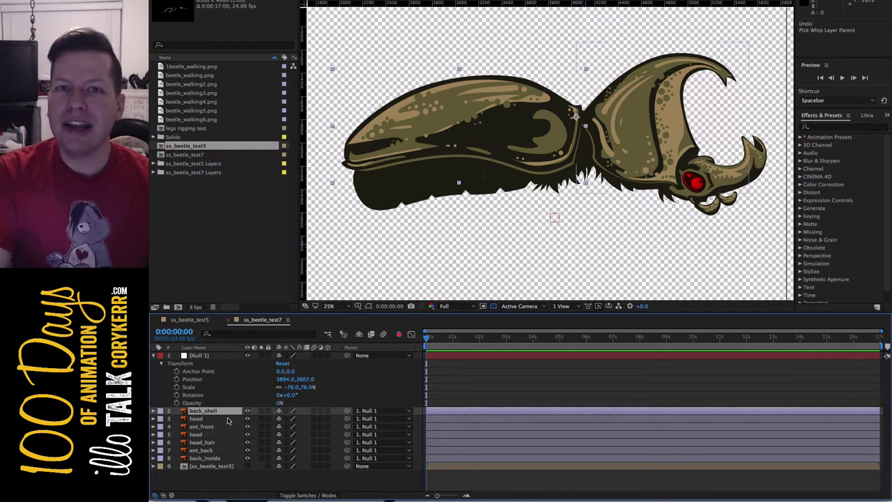
drag(348, 458, 224, 414)
Parent ant_front, head_hair and ant_back to the head layer, then select head
click(225, 419)
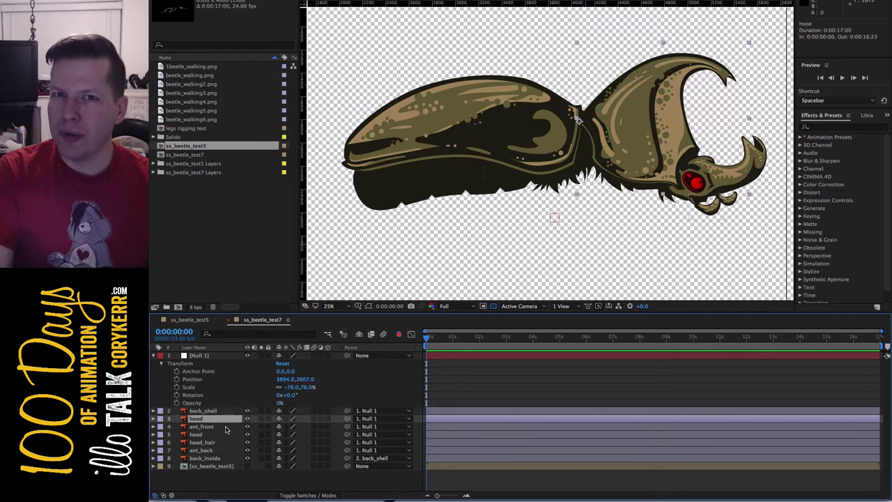
click(225, 427)
drag(347, 426, 218, 437)
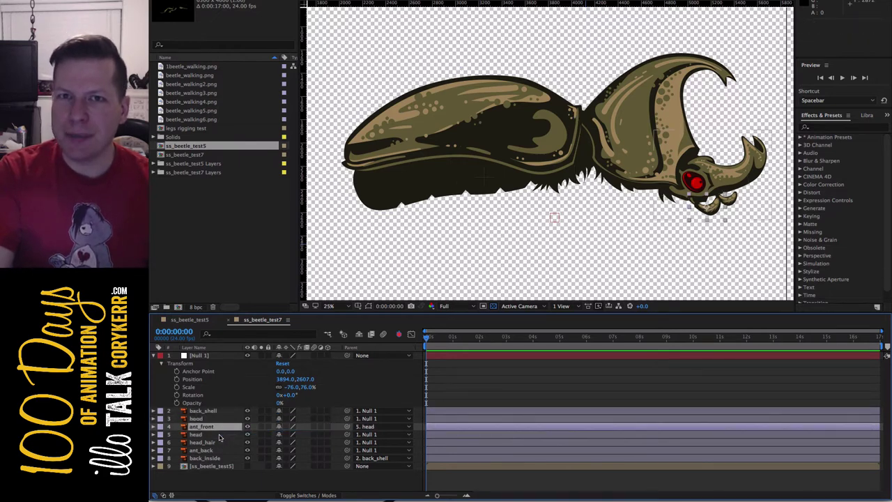
drag(347, 441, 218, 436)
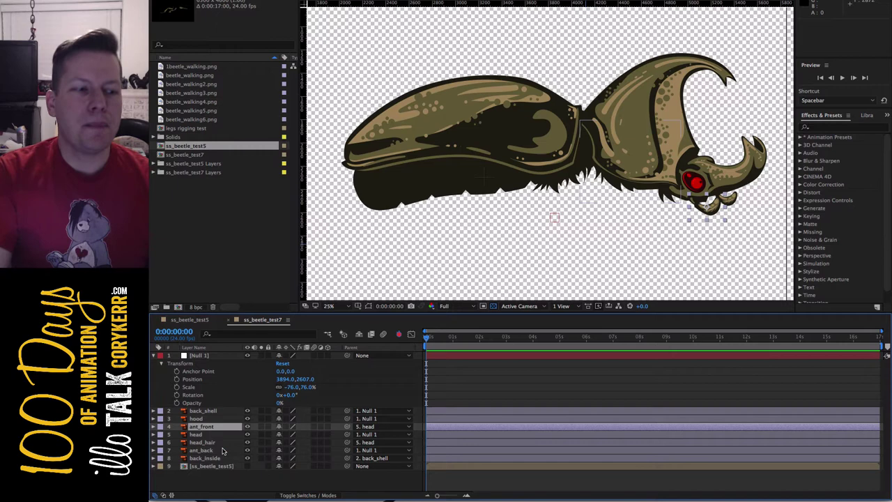
drag(347, 450, 209, 434)
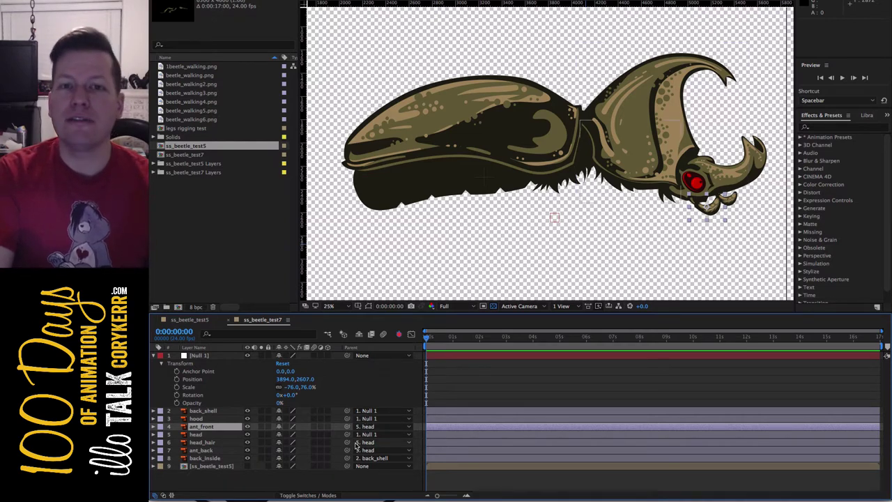
click(154, 418)
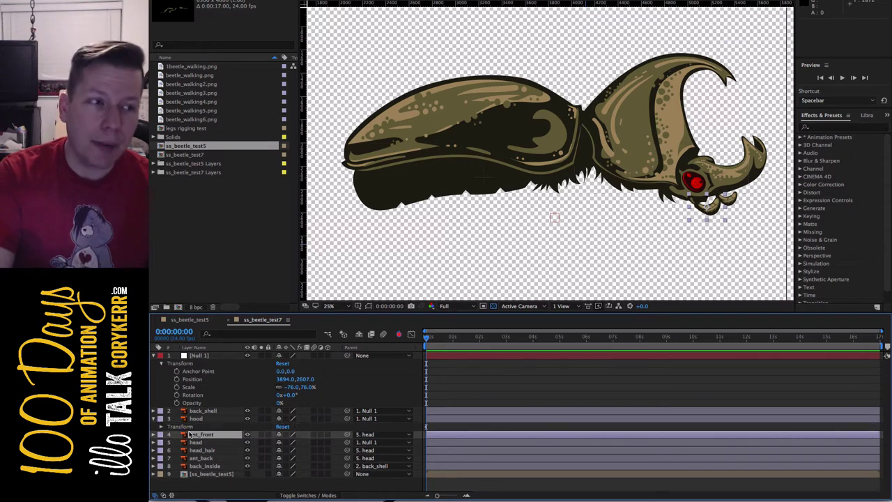
click(154, 418)
click(220, 434)
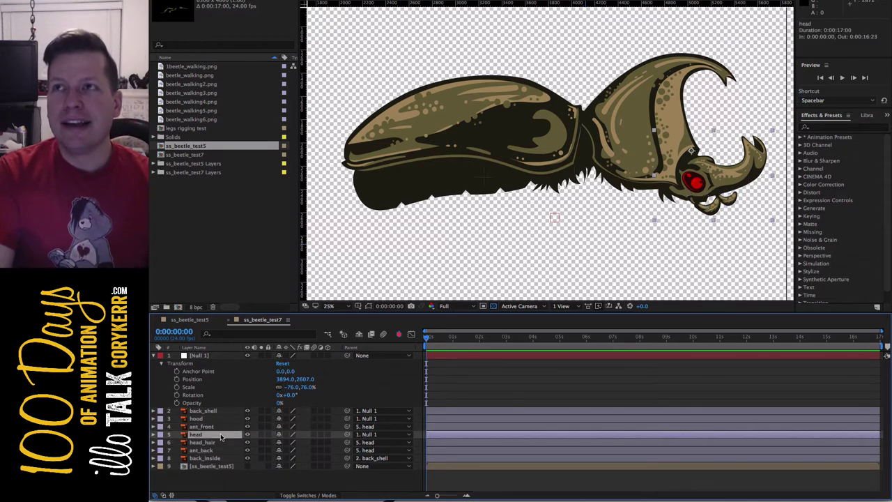
Add a wiggle expression with freq 2, amp 15 to the head's Rotation and preview it
key(r)
alt+click(177, 443)
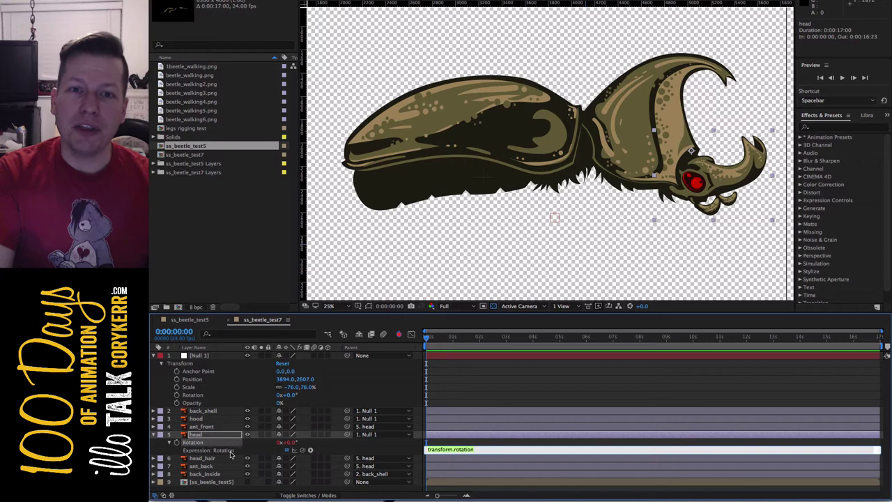
click(312, 452)
mouse_move(349, 468)
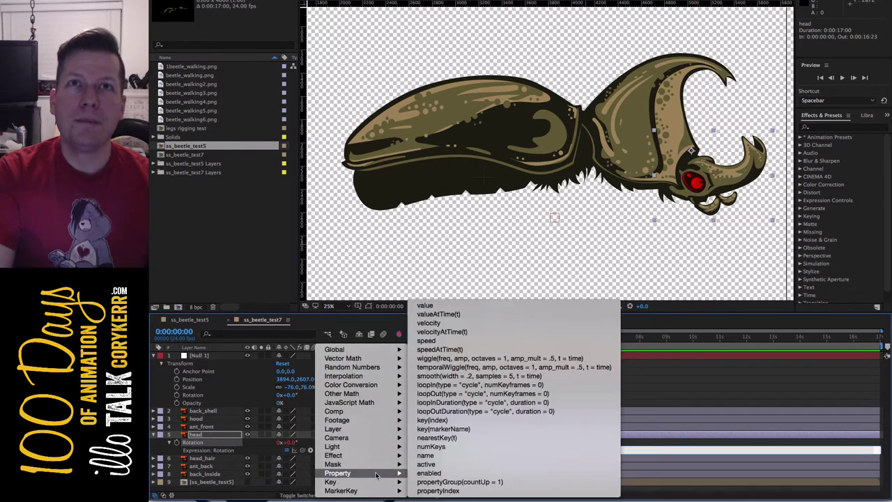
click(496, 361)
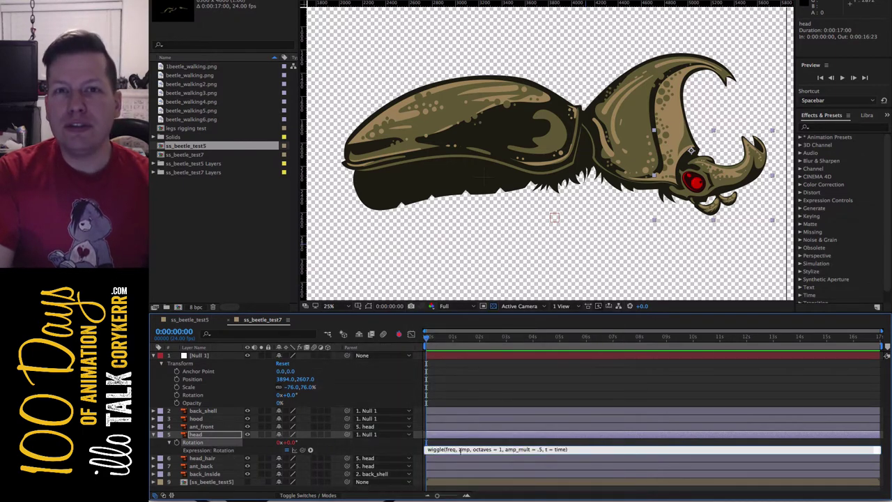
text(= )
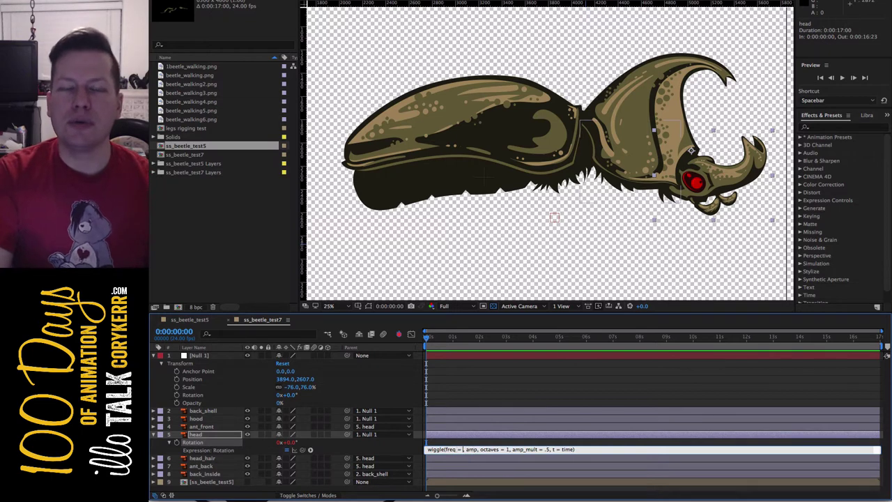
text(2,)
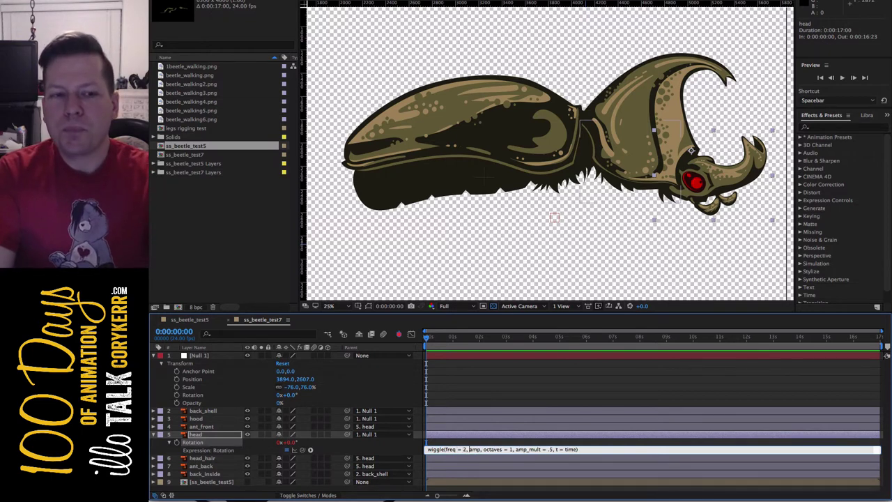
text( amp = 15)
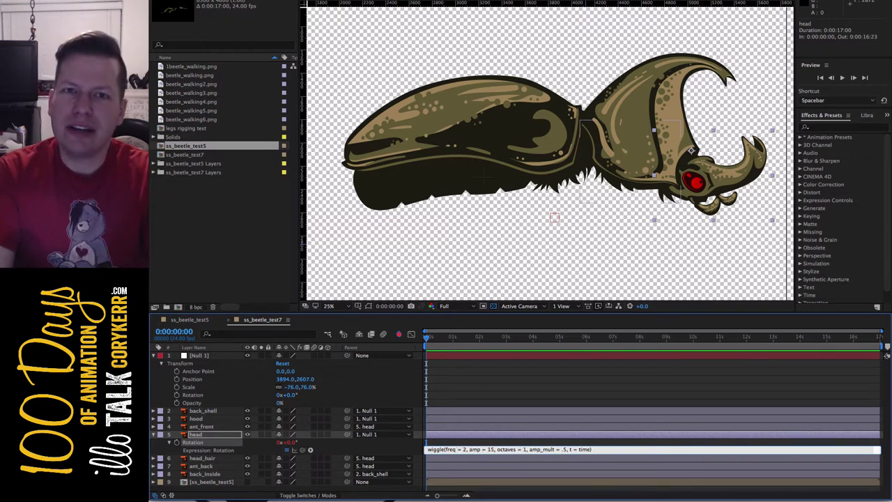
click(570, 444)
key(space)
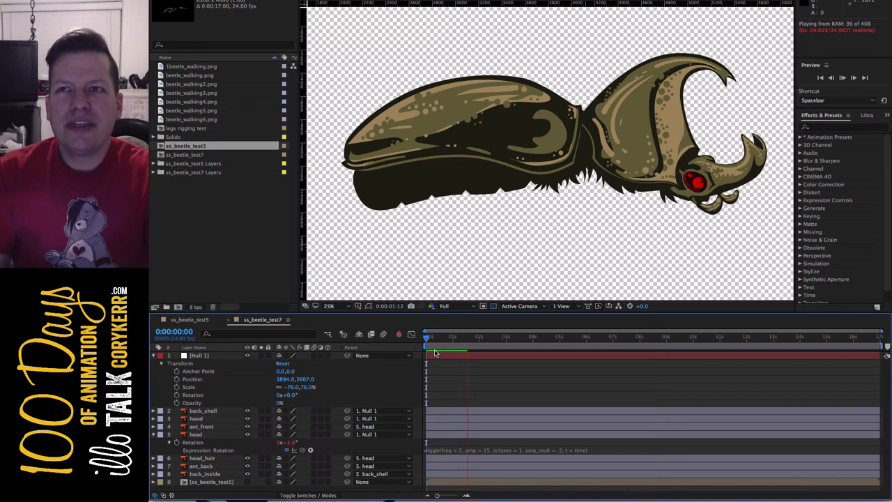
key(space)
drag(471, 339, 461, 344)
Lower the head wiggle amplitude to 8 and preview the gentler motion
click(489, 450)
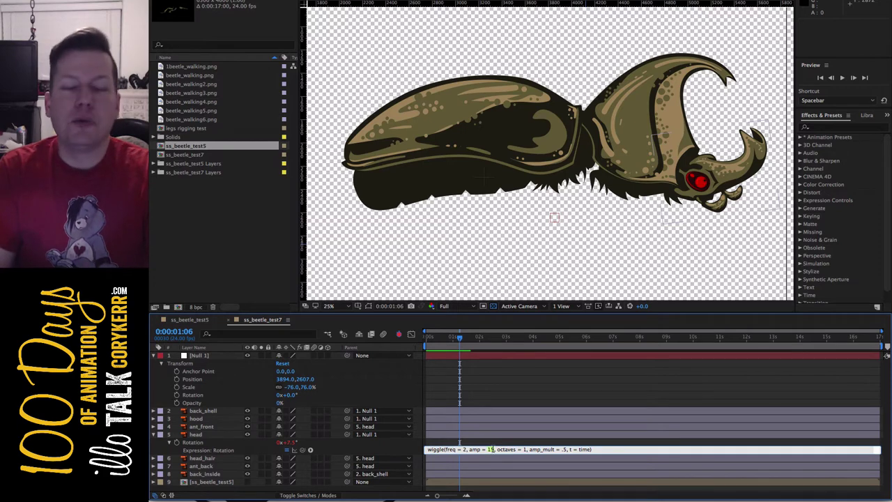
double_click(491, 449)
text(8)
key(KP_Enter)
key(space)
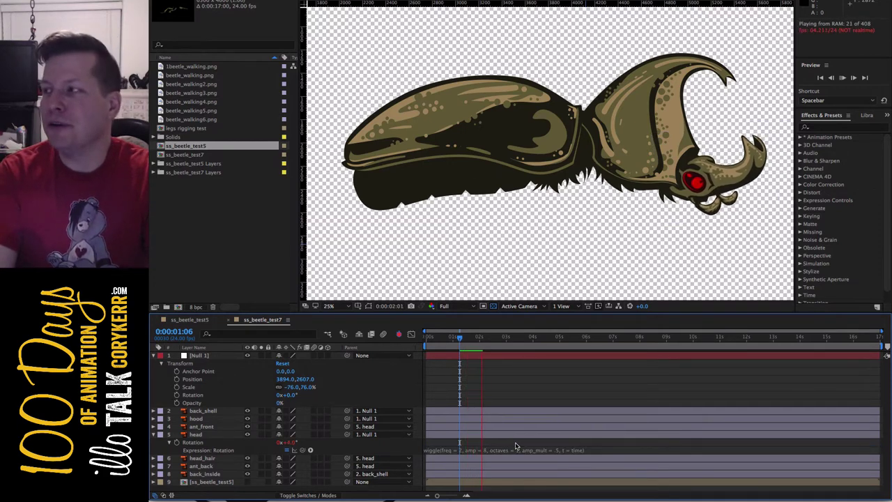
key(space)
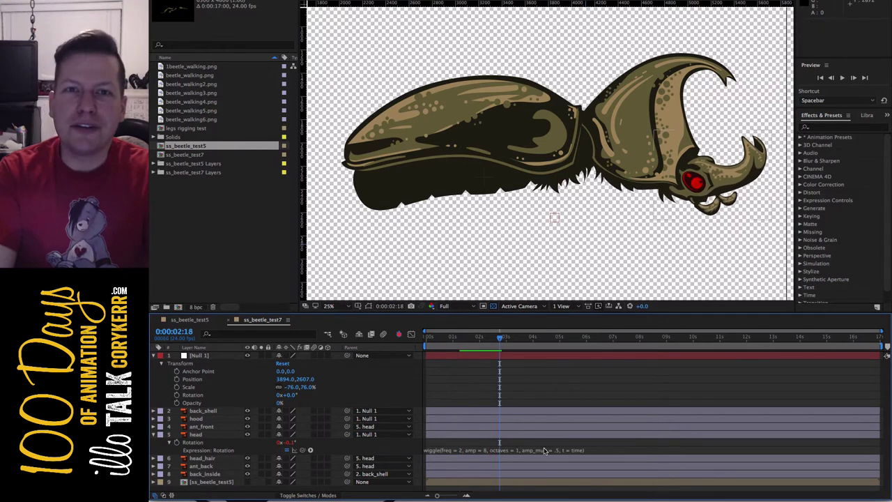
Parent head_hair to the hood layer and preview from the comp start
click(408, 460)
click(402, 448)
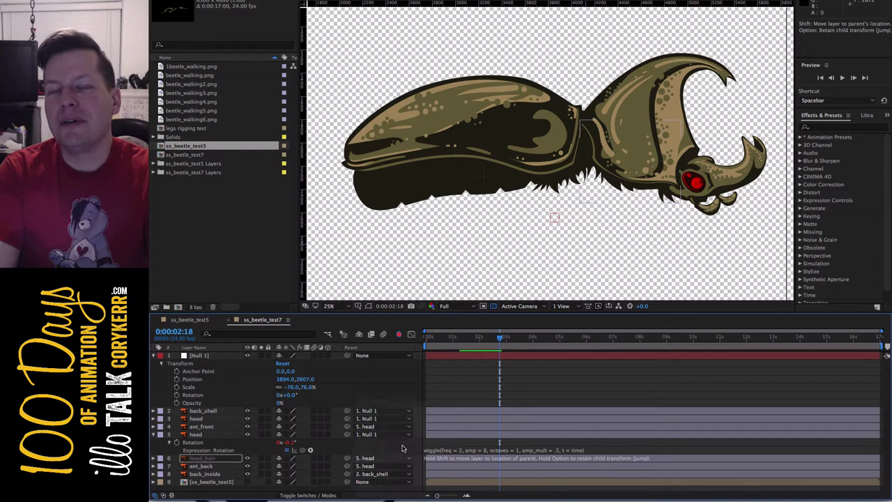
drag(499, 337, 426, 338)
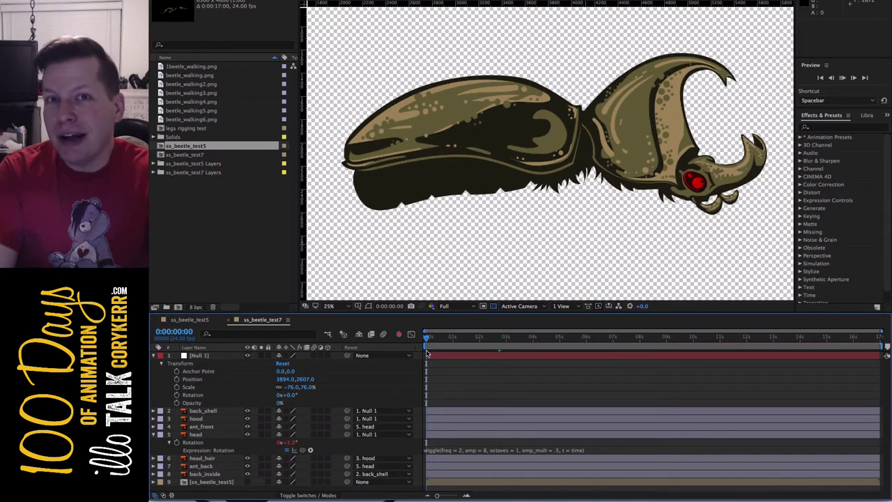
key(space)
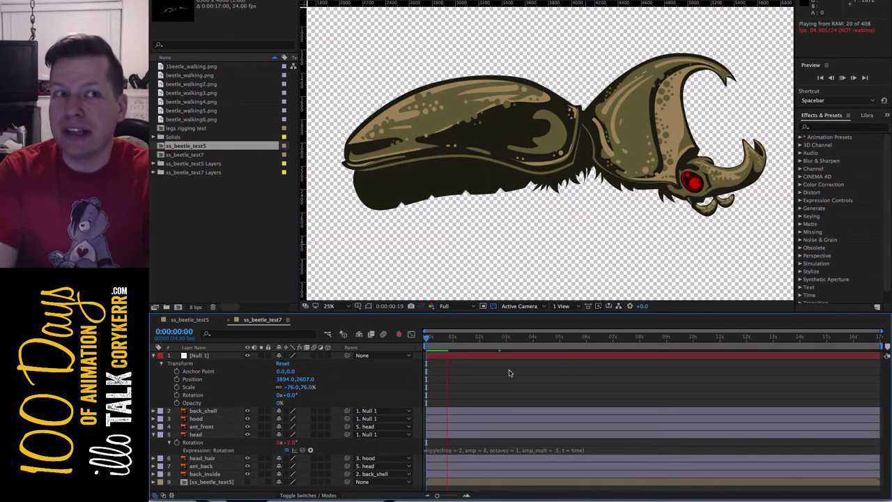
key(space)
Raise the head wiggle amplitude to 20 and preview the stronger motion
click(489, 450)
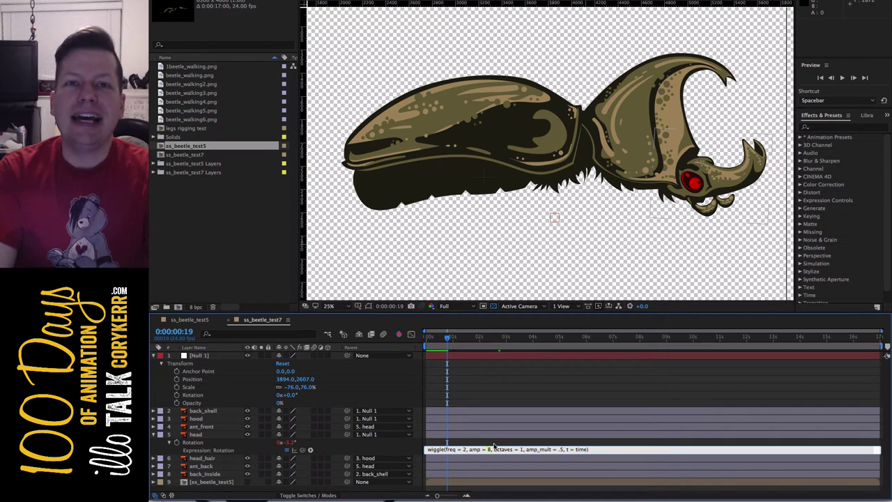
text(0)
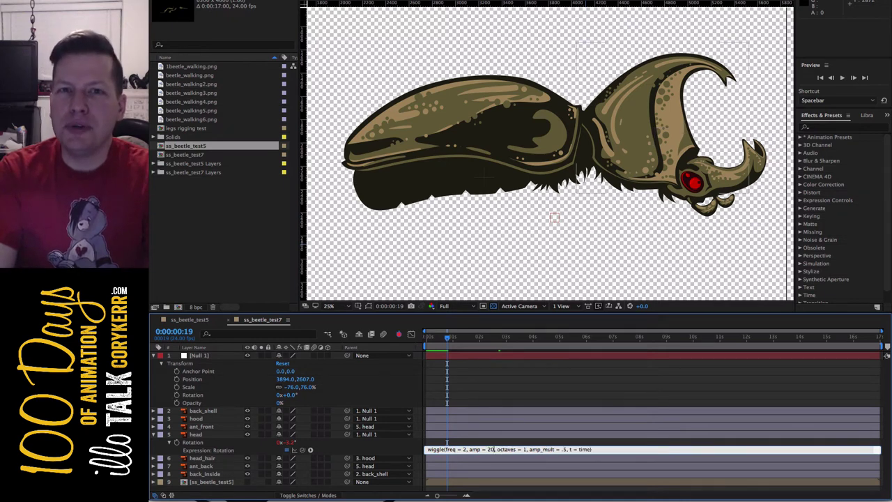
click(519, 446)
key(space)
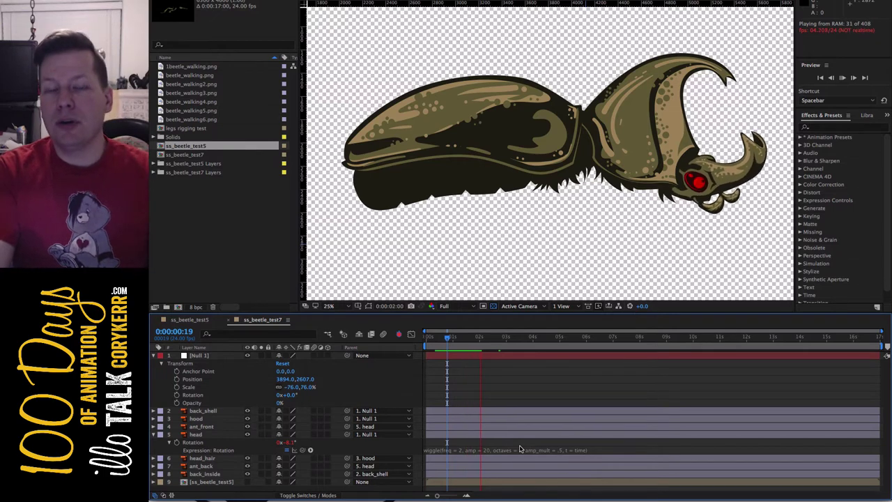
key(space)
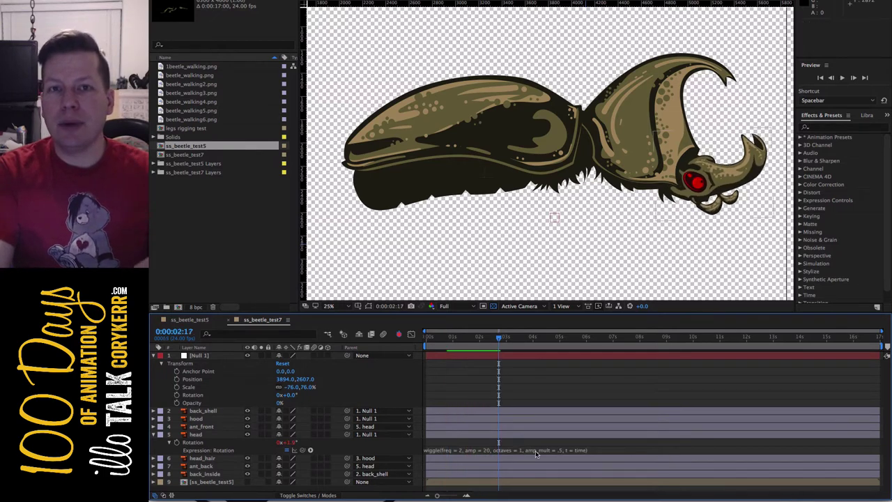
Select ant_front, reveal its keyframed properties and jump to the comp start
click(230, 427)
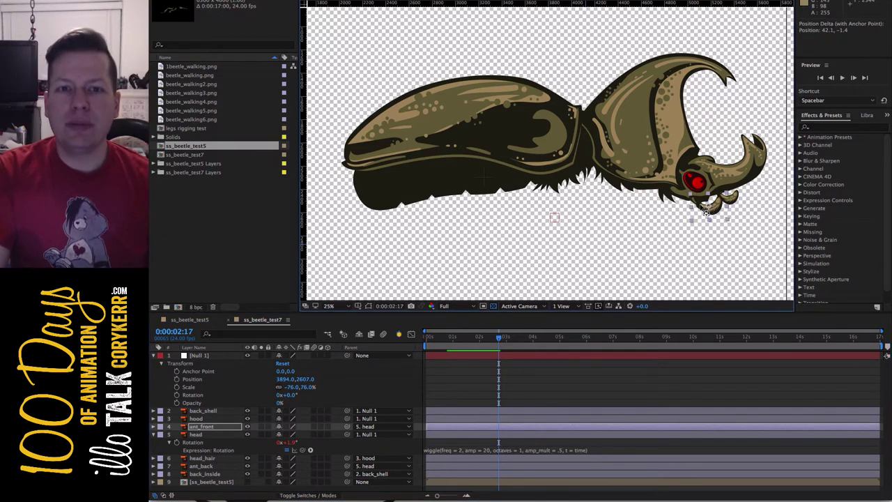
drag(711, 213, 695, 203)
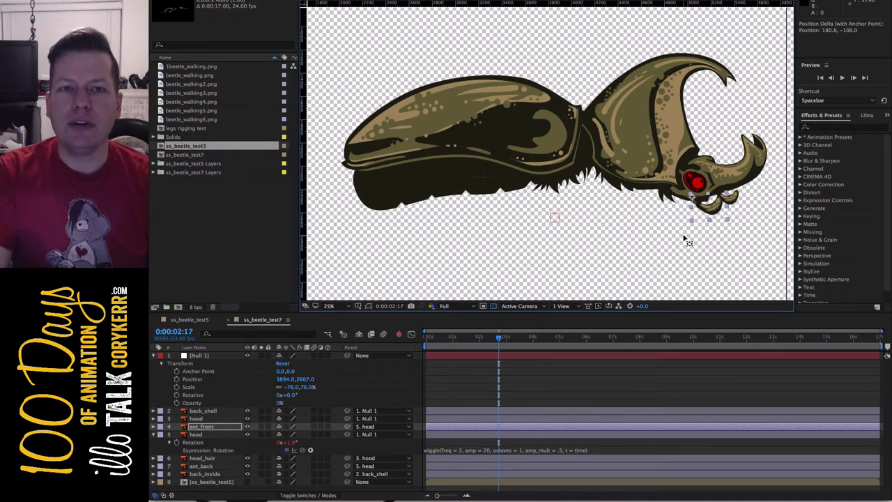
key(u)
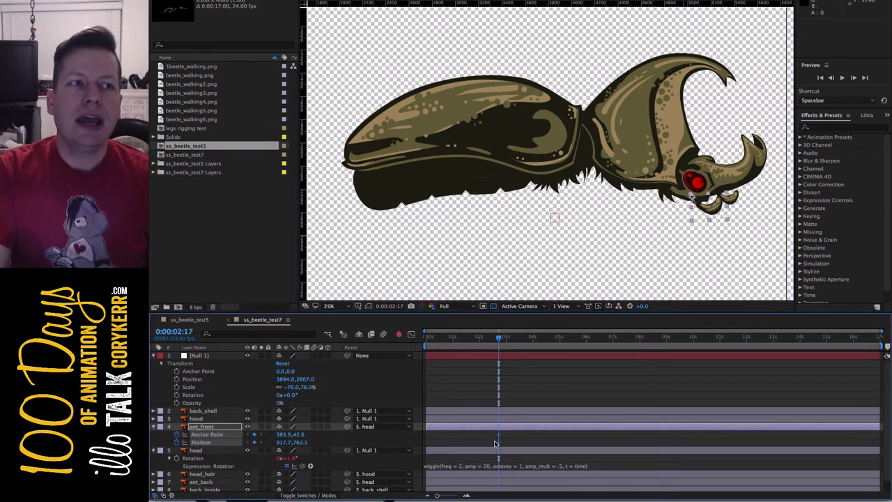
key(Home)
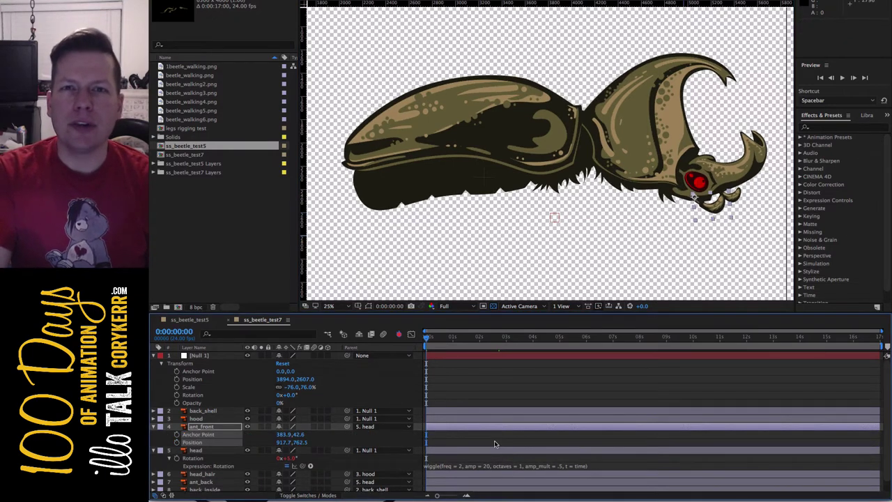
Paste the freq 2, amp 20 wiggle expression onto ant_front's Rotation and preview it
key(r)
alt+click(177, 434)
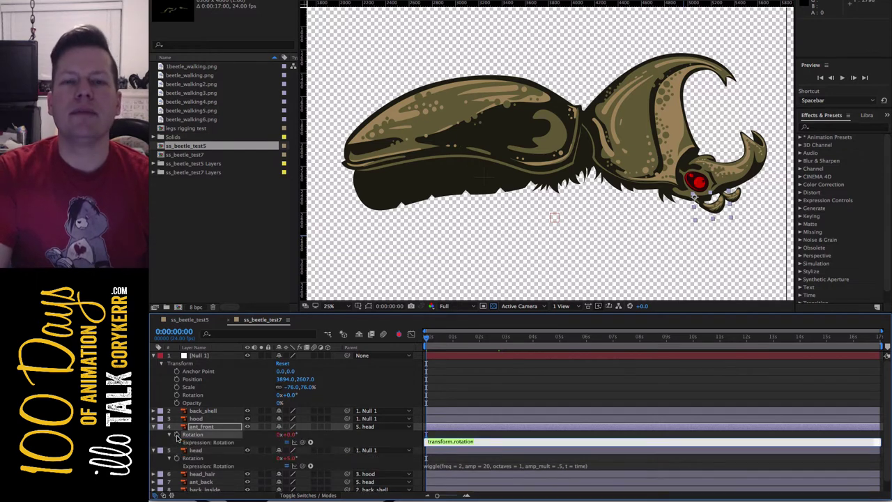
text(wiggle(freq = 2, amp = 20, octaves = 1, amp_mult = .5, t = time))
key(Return)
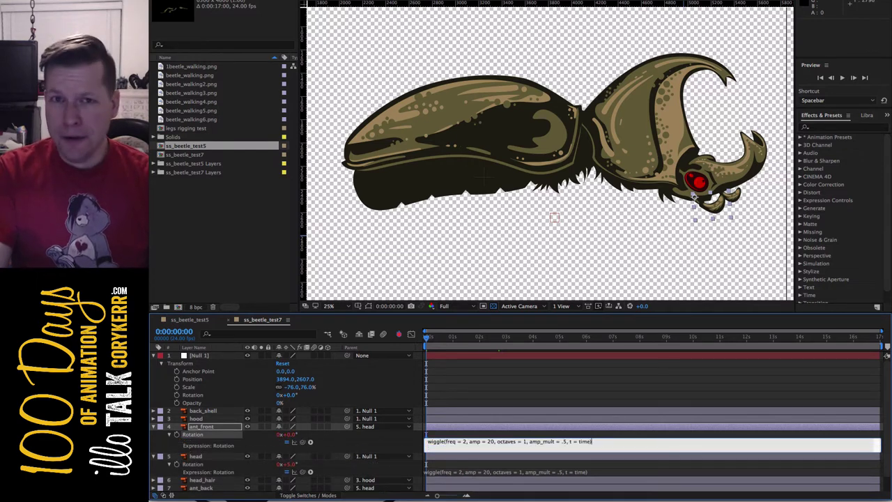
click(557, 436)
key(space)
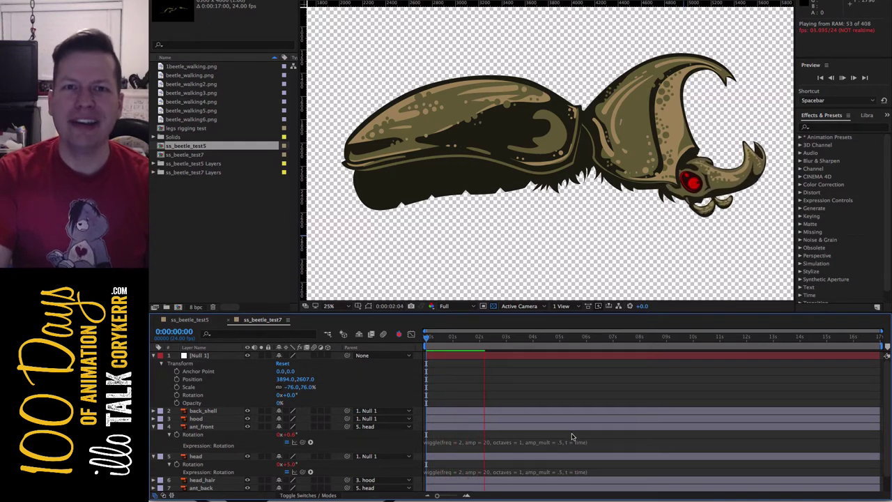
key(space)
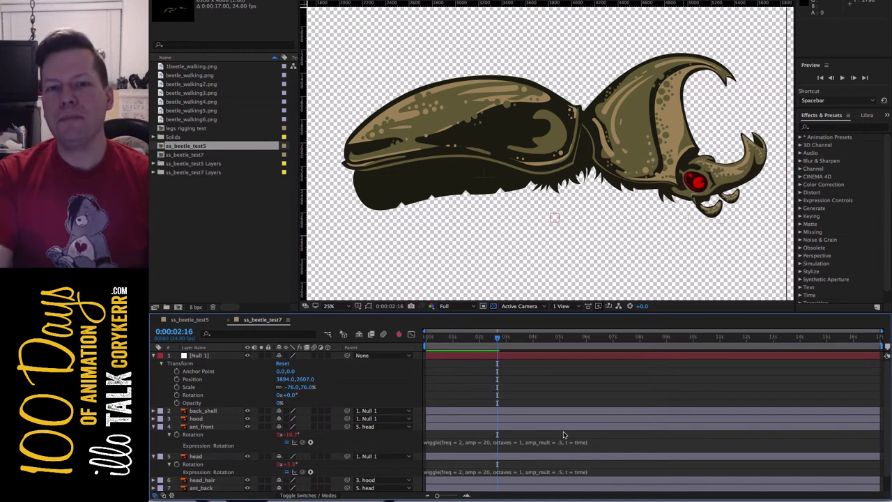
key(Home)
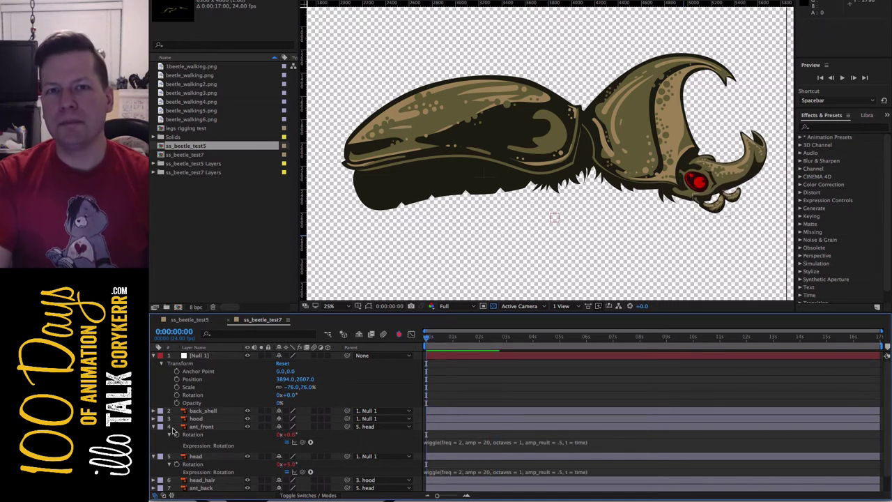
Collapse the open property rows, select ant_back and show its Rotation
click(154, 426)
click(154, 433)
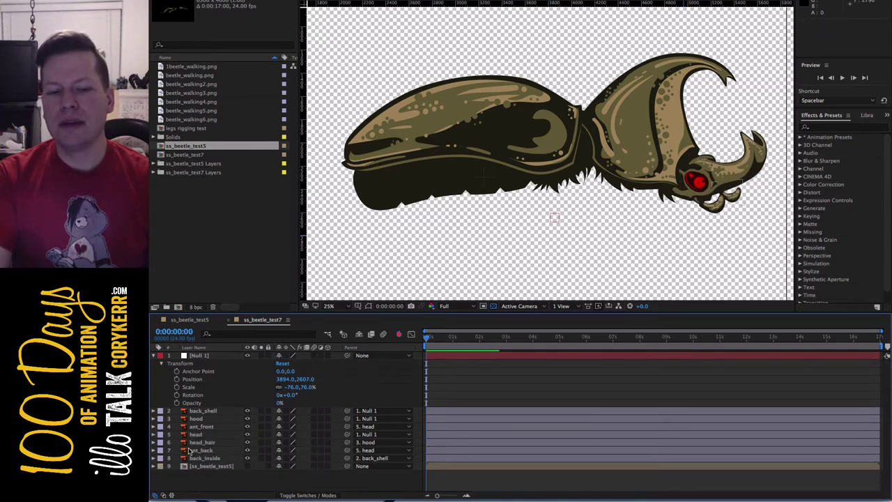
click(154, 450)
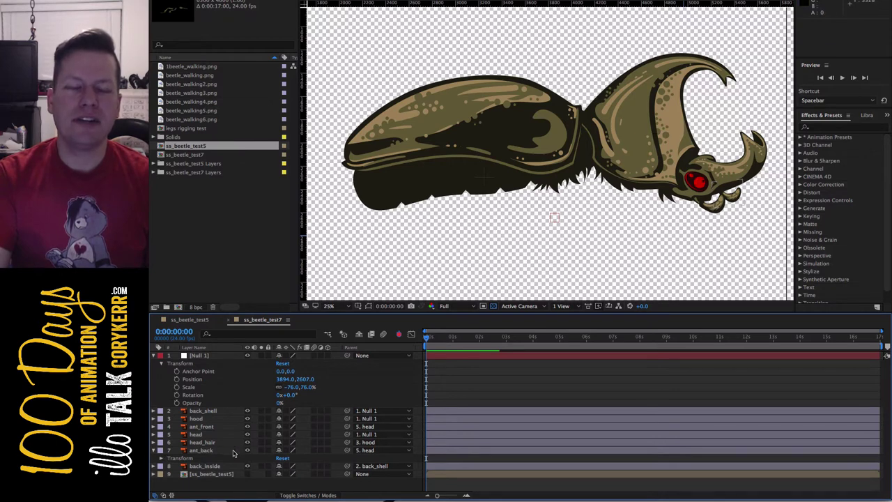
drag(735, 209, 716, 183)
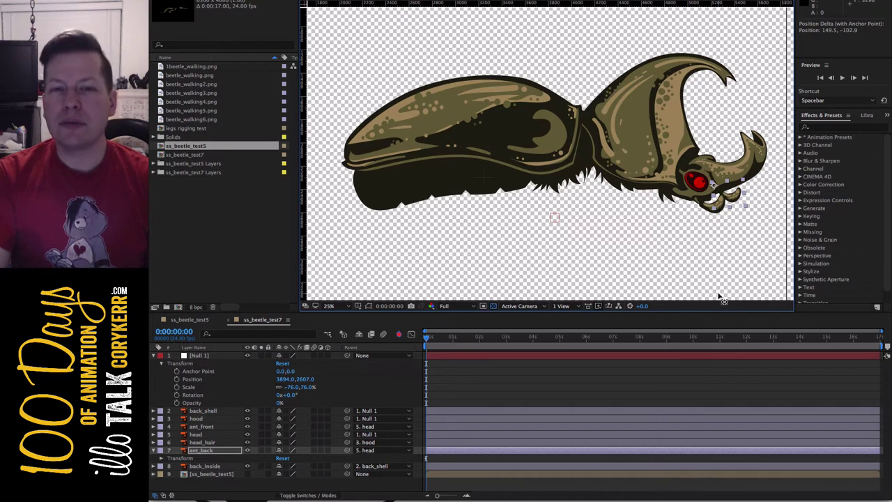
key(u)
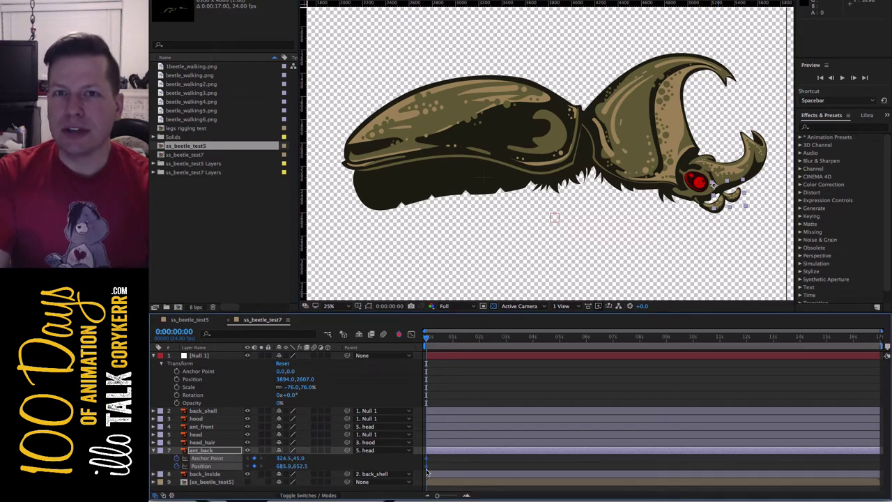
key(r)
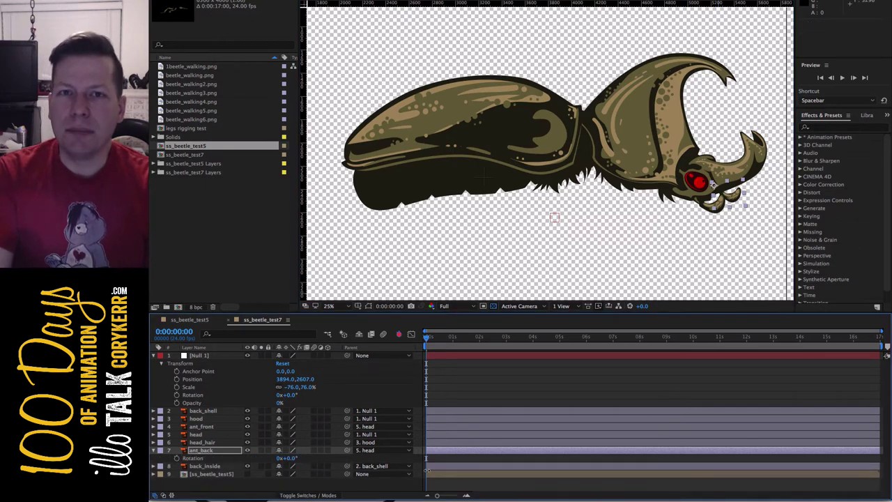
Paste the freq 2, amp 20 wiggle expression onto ant_back's Rotation and preview it
alt+click(178, 461)
text(wiggle(freq = 2, amp = 20, octaves = 1, amp_mult = .5, t = time))
click(613, 452)
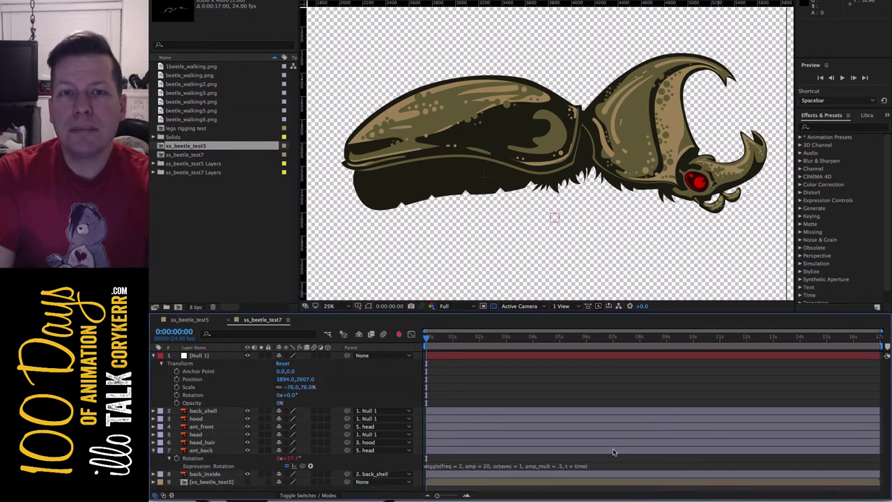
key(space)
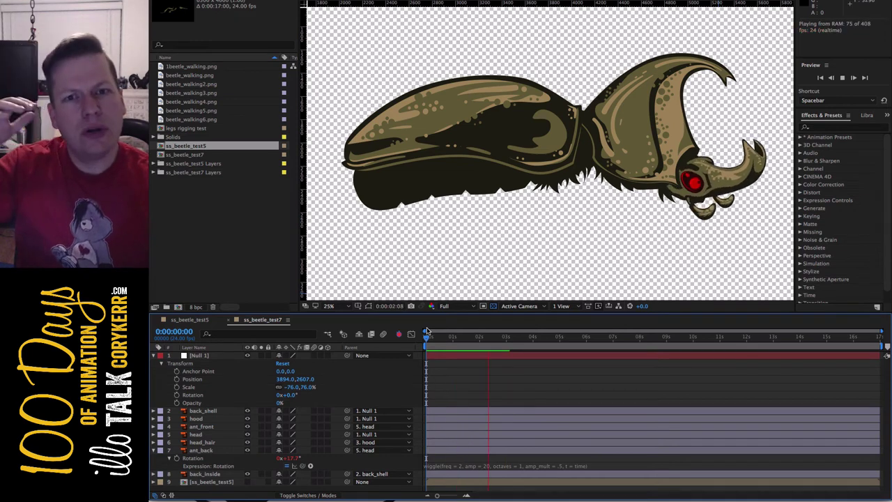
key(space)
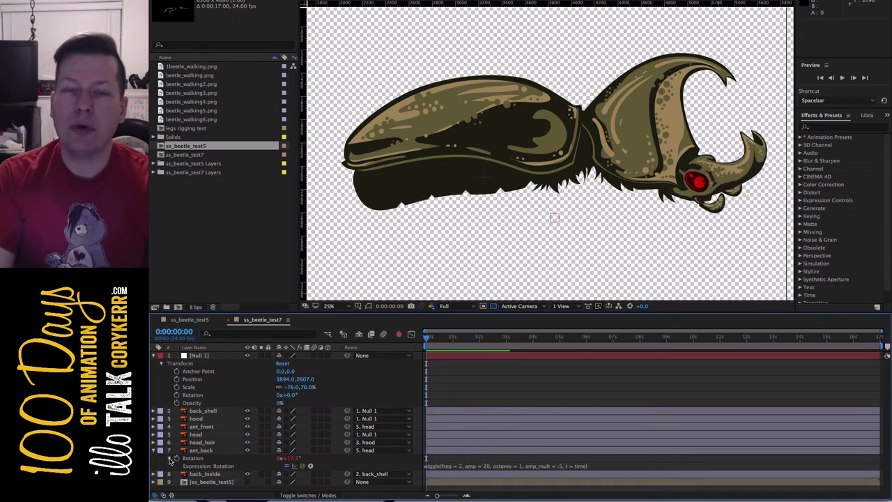
Select the ant_back antenna layer and nudge its position slightly to the right
click(201, 451)
key(p)
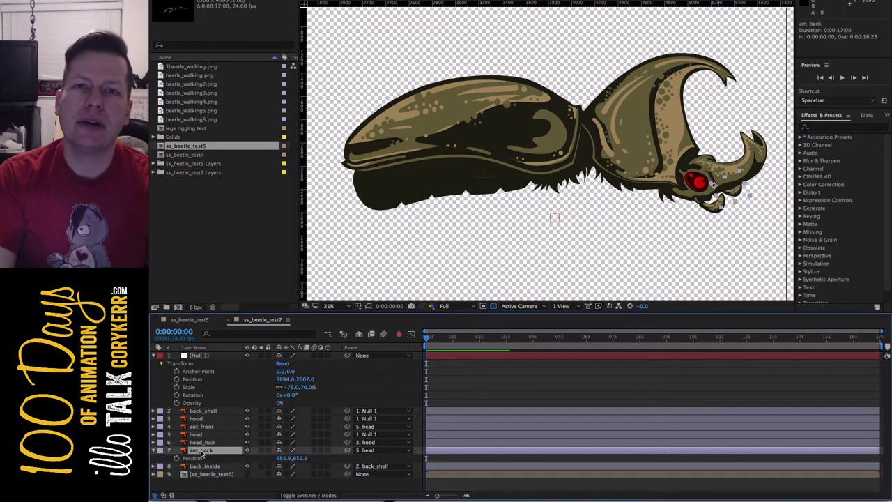
mouse_move(291, 458)
mouse_down()
mouse_move(285, 462)
mouse_move(318, 456)
mouse_up()
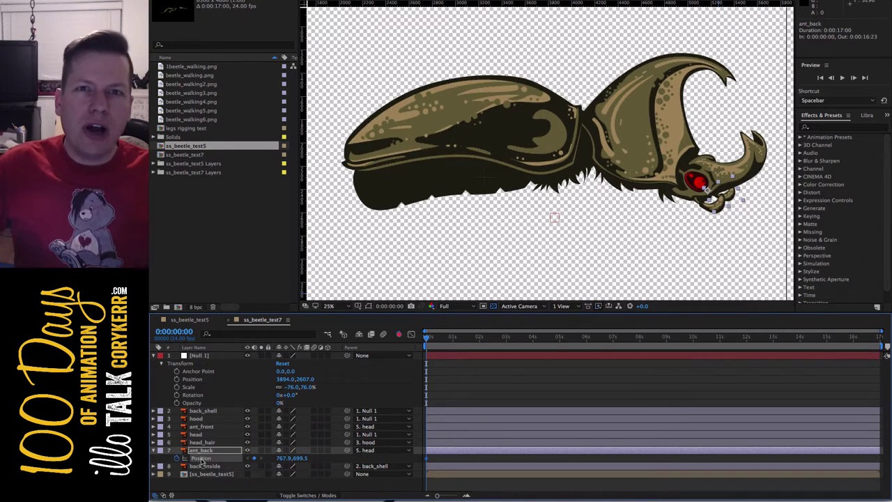
Give ant_back's Rotation a wiggle expression with freq 1.5 and amp 12, then preview it
key(r)
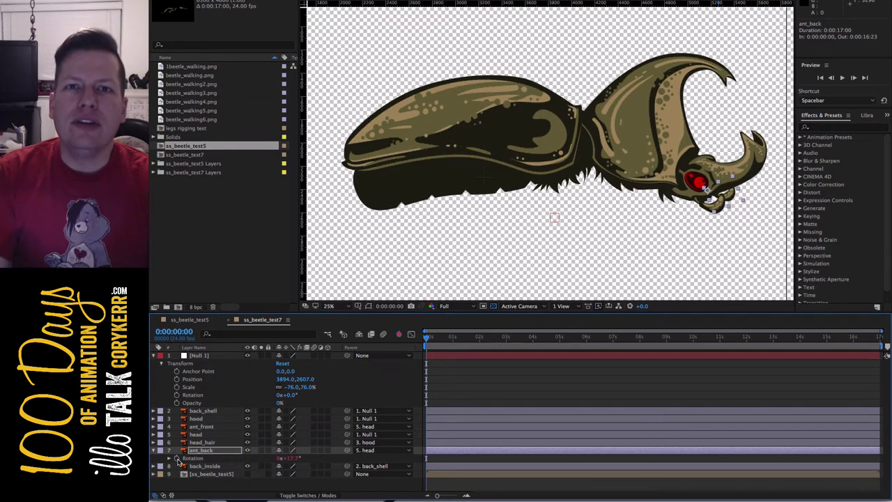
alt+click(177, 459)
alt+click(177, 459)
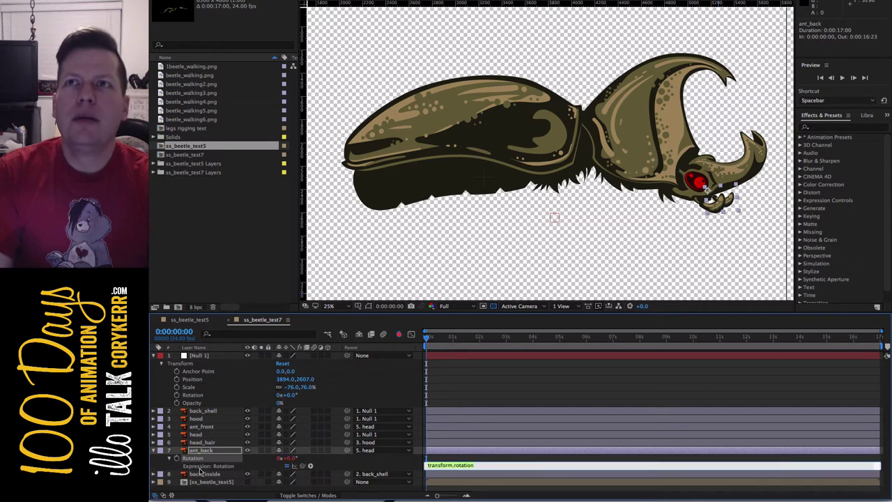
text(wiggle(freq = 2, amp = 20, octaves = 1, amp_mult = .5, t = time))
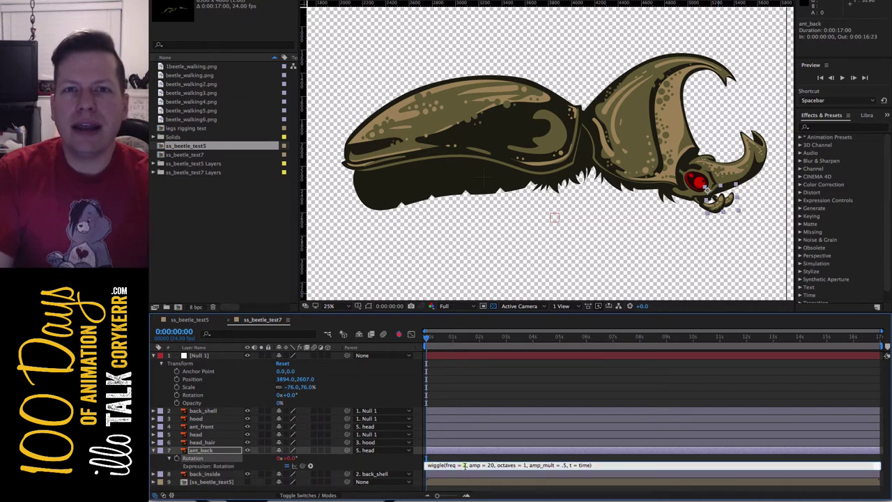
text(.5)
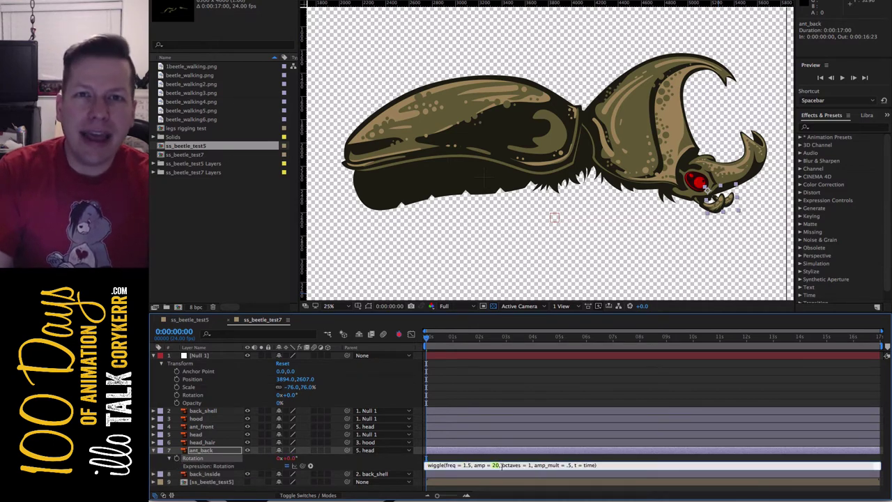
text(12)
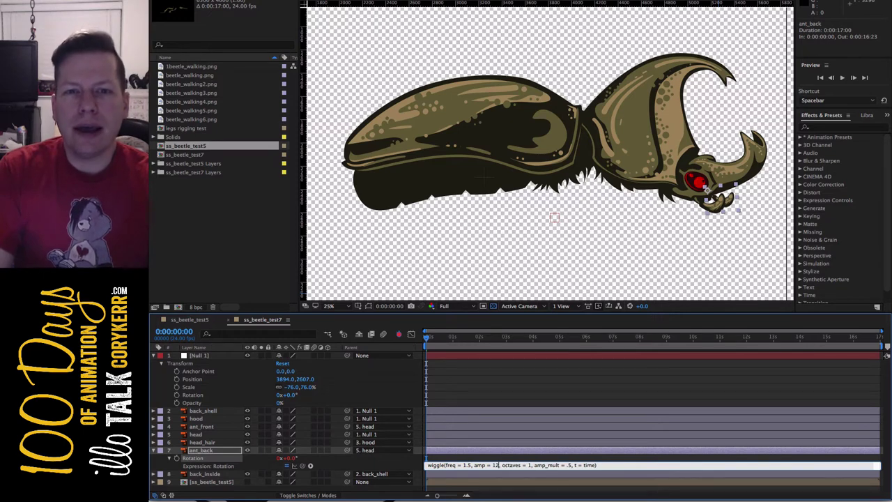
key(space)
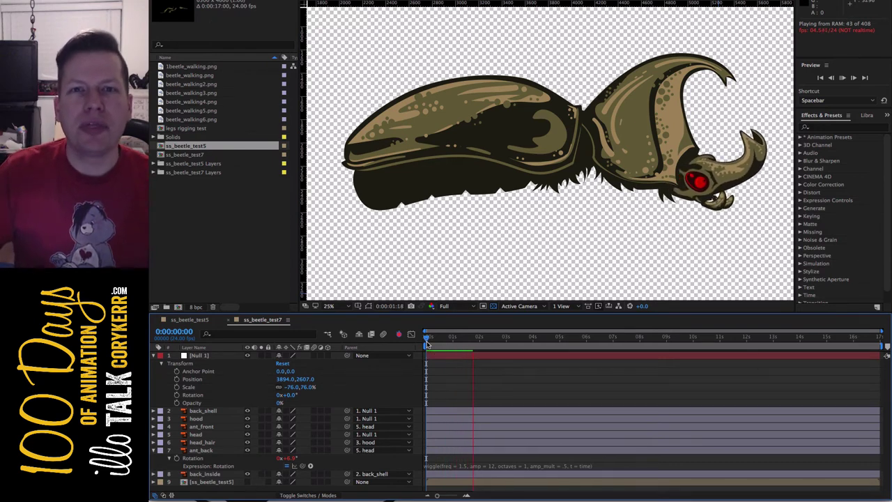
key(space)
Add a wiggle(freq = 2, amp = 20) expression to back_inside's Rotation and preview the inner wing
click(427, 201)
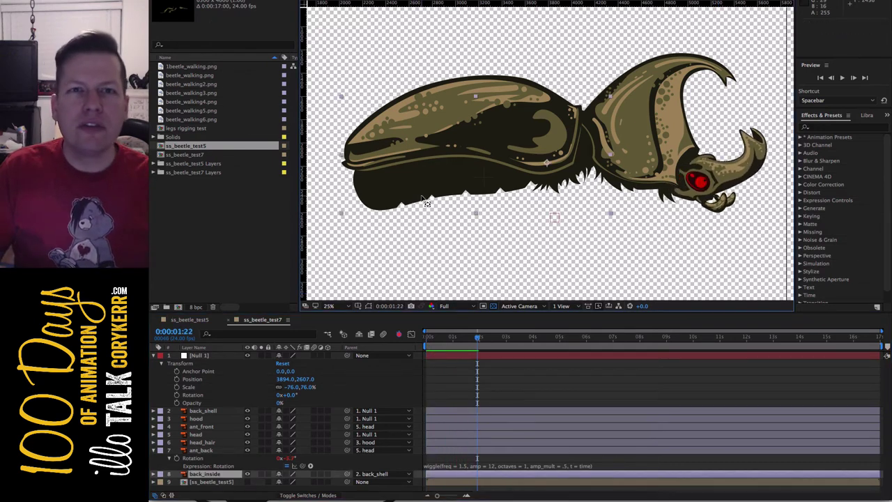
key(r)
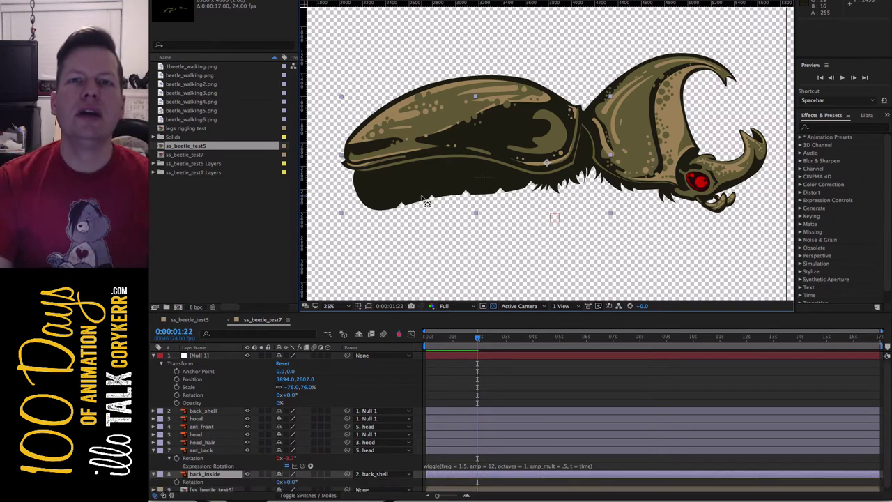
key(Home)
alt+click(177, 482)
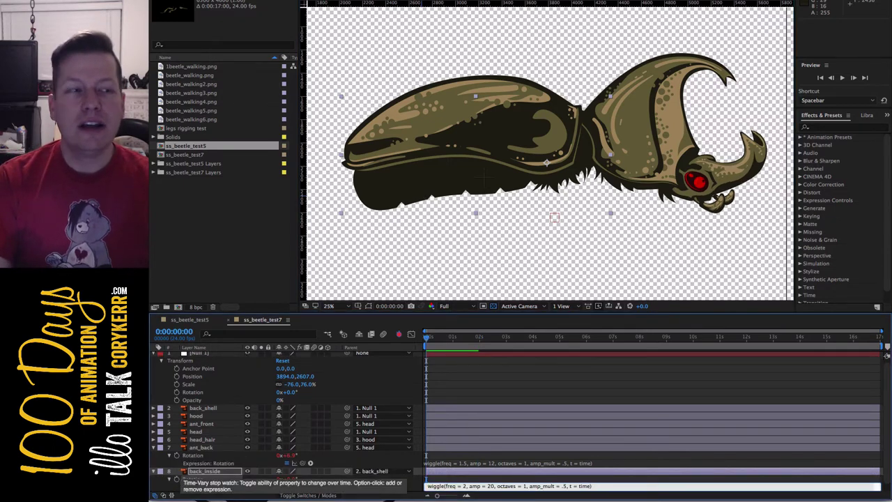
click(597, 481)
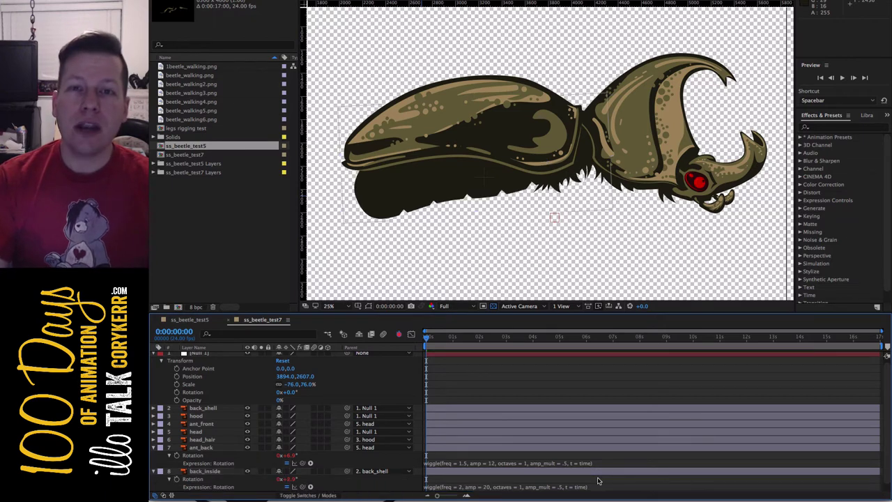
key(space)
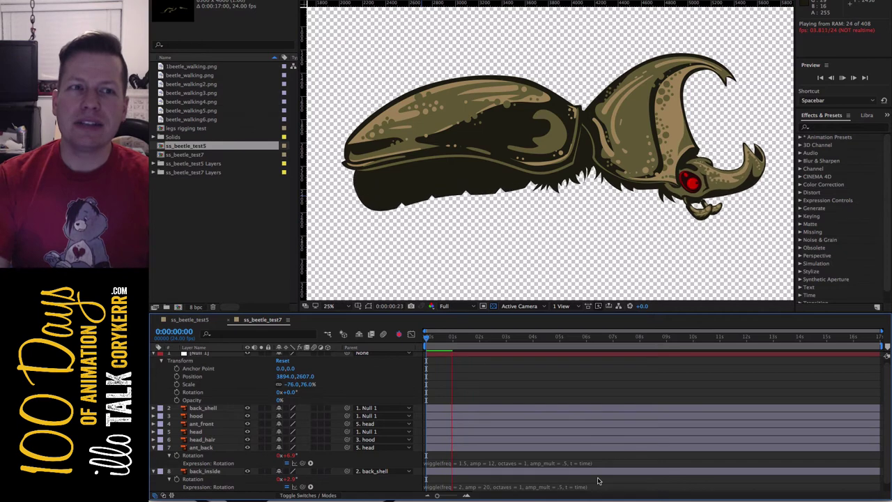
click(457, 339)
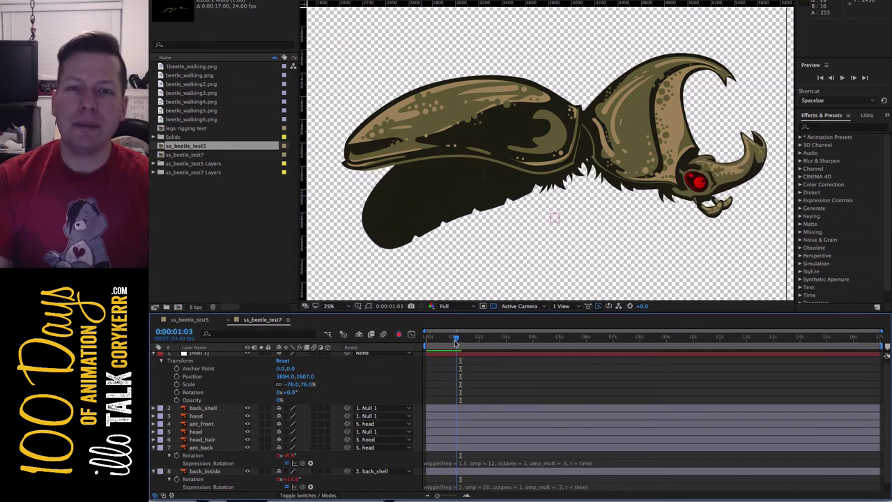
Lower ant_back's wiggle amplitude to 3 and preview it again from the start
click(494, 464)
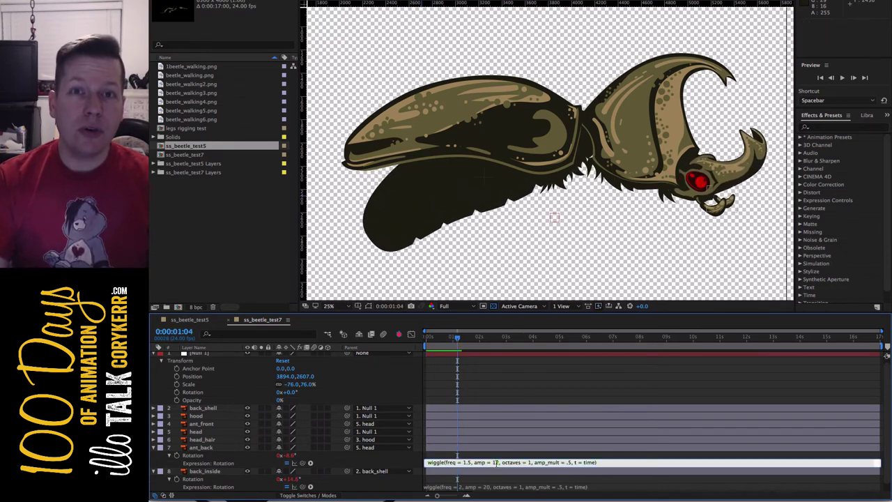
click(515, 458)
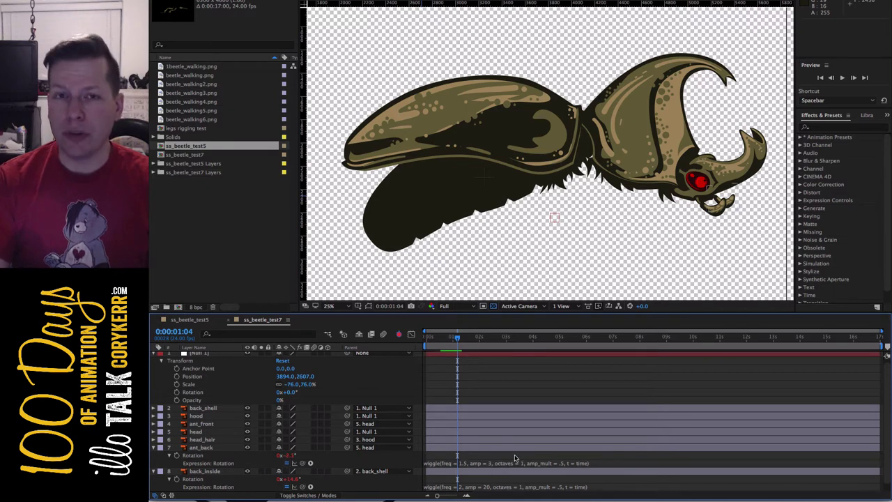
key(space)
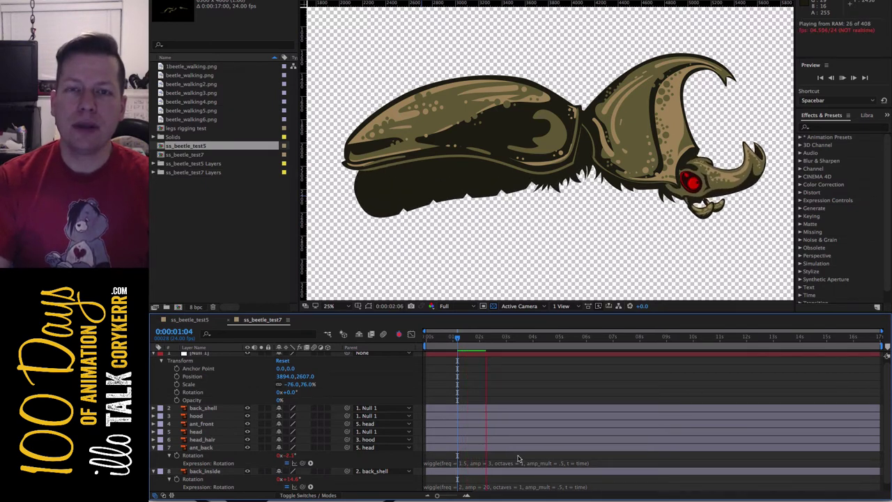
key(space)
click(430, 345)
drag(430, 344, 421, 349)
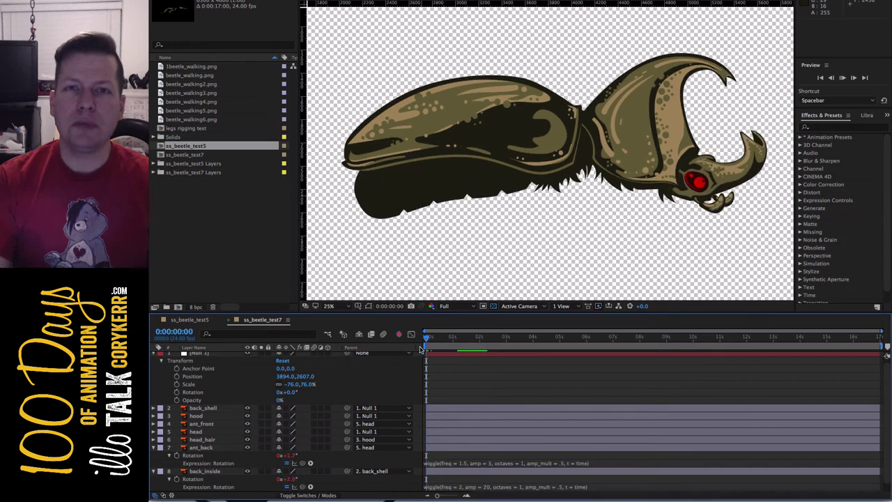
key(space)
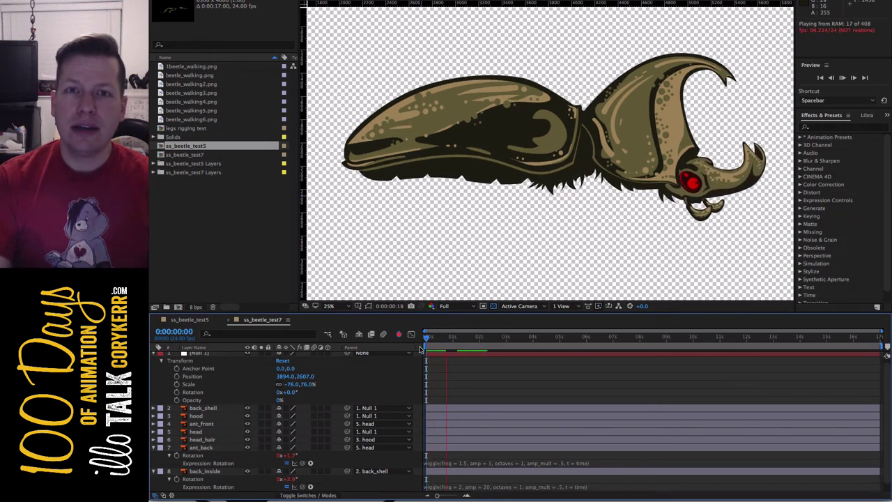
key(space)
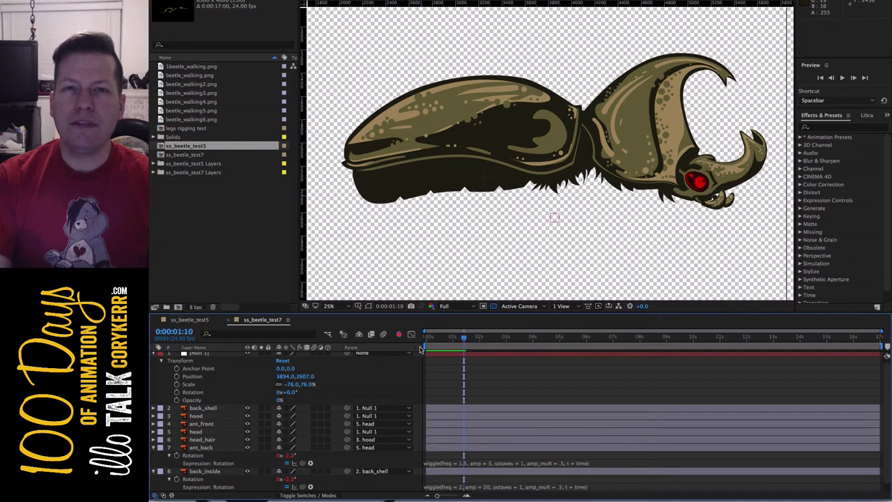
click(463, 464)
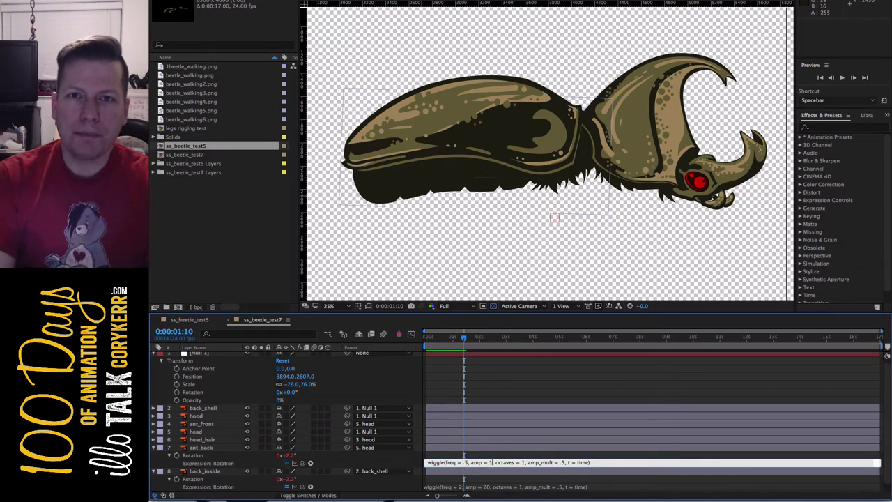
Commit ant_back's freq .5, amp 1 wiggle, preview it, then empty its Rotation expression
click(523, 458)
drag(465, 340, 426, 339)
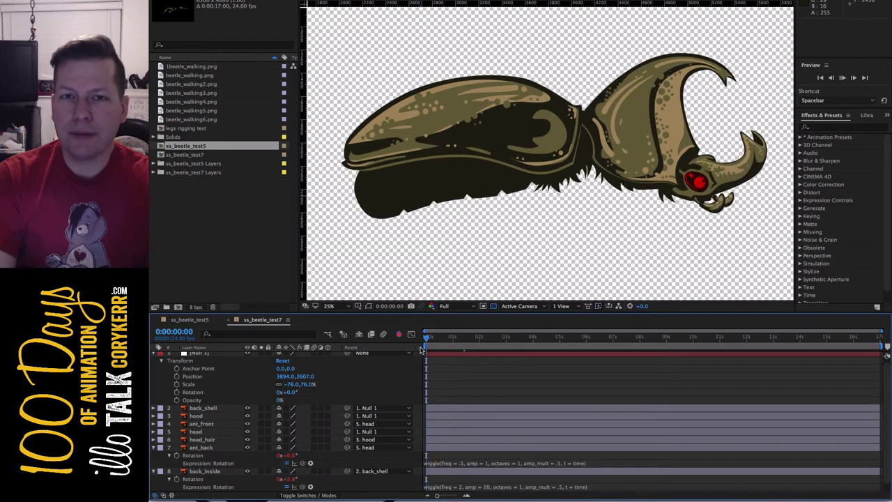
key(space)
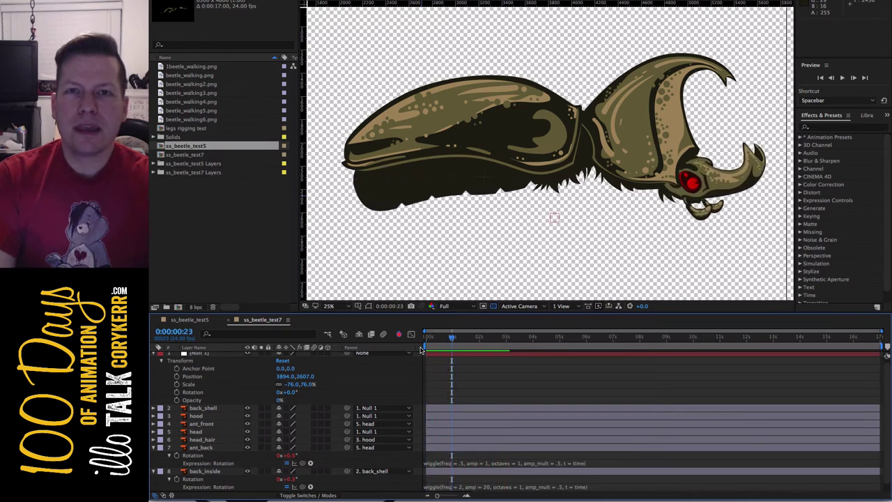
click(588, 463)
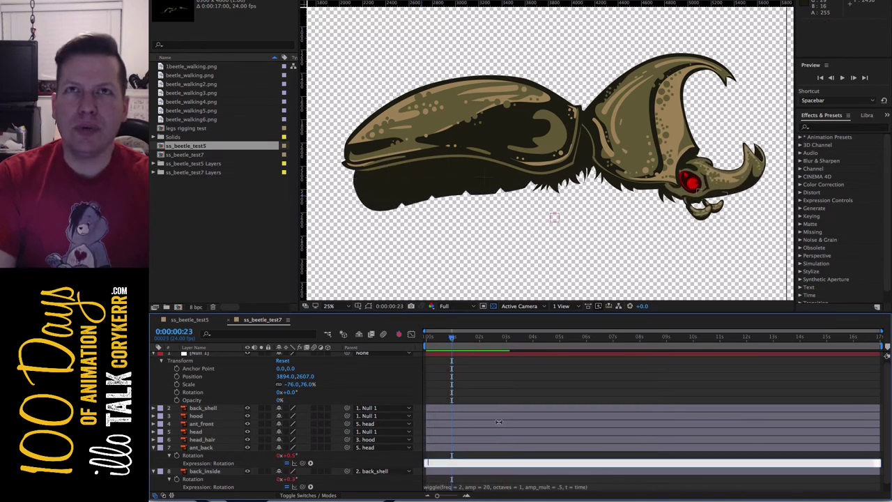
click(452, 339)
key(space)
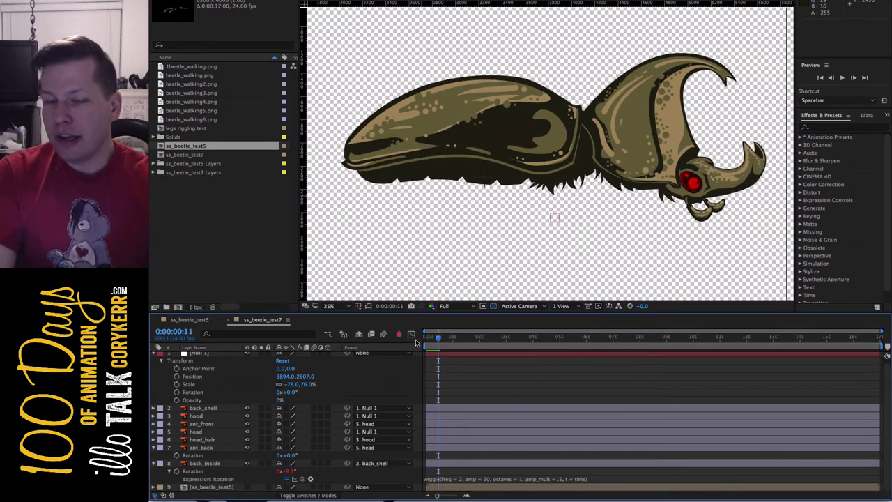
Re-add ant_back's Rotation wiggle with freq .5 and amp 12, then collapse its row
click(178, 452)
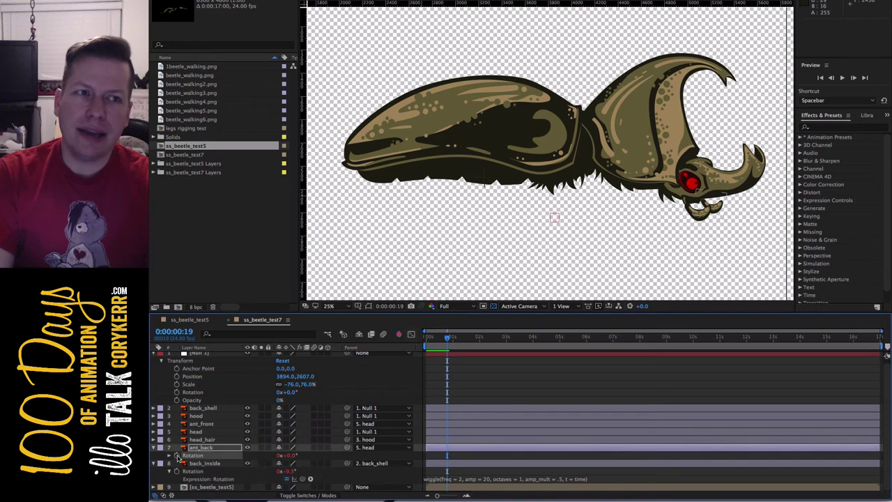
alt+click(177, 455)
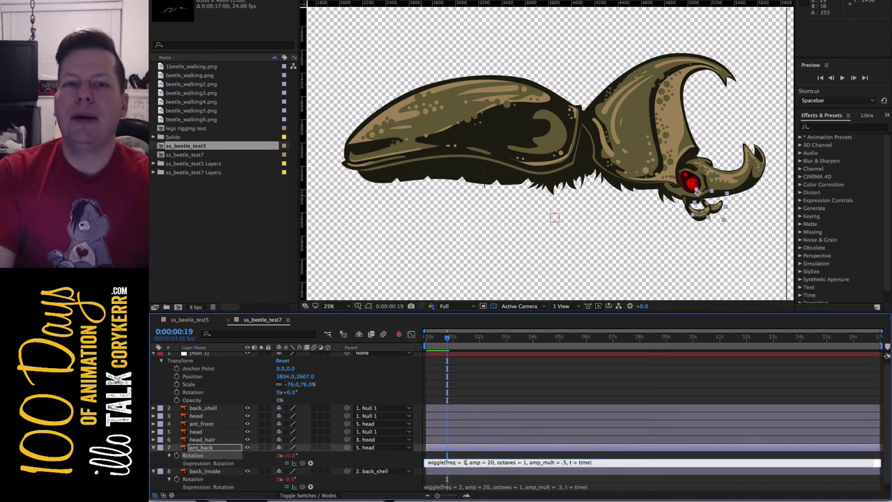
text(.5)
click(492, 462)
key(shift+End)
text(12)
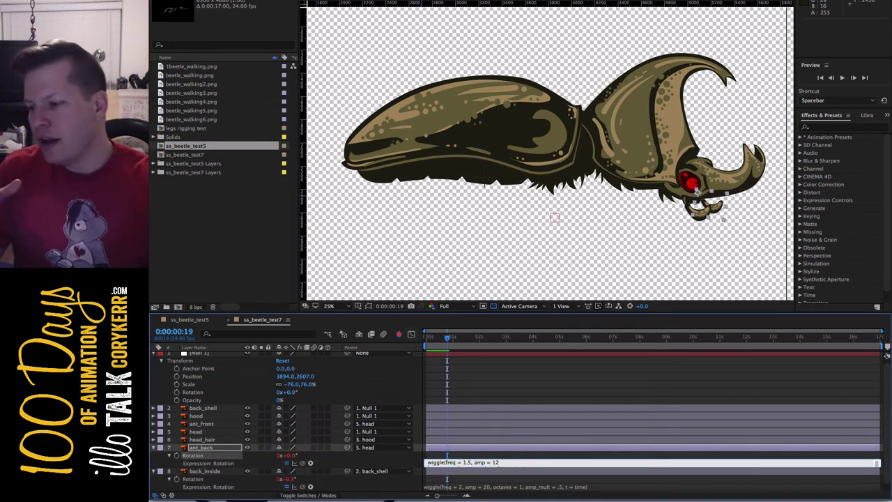
click(481, 453)
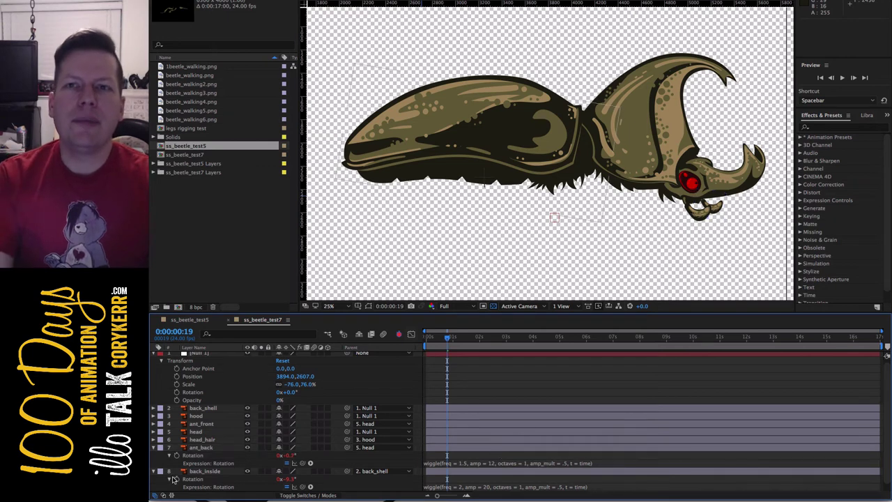
click(168, 455)
Change back_inside's wiggle to freq 1 and amp 3, preview it, and fold its rows
click(232, 466)
click(460, 478)
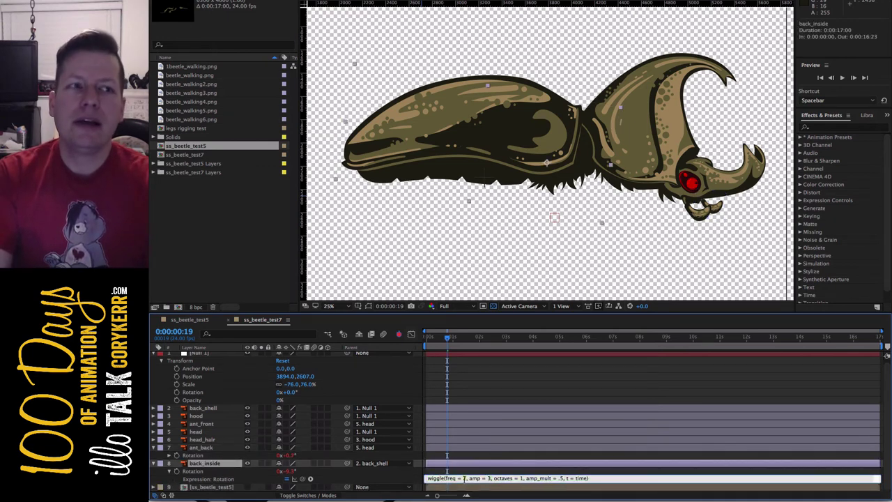
click(495, 472)
key(space)
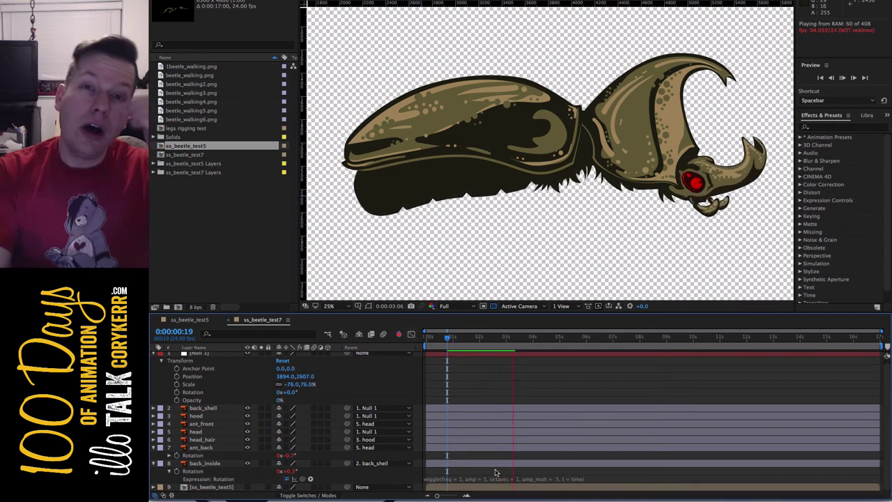
key(space)
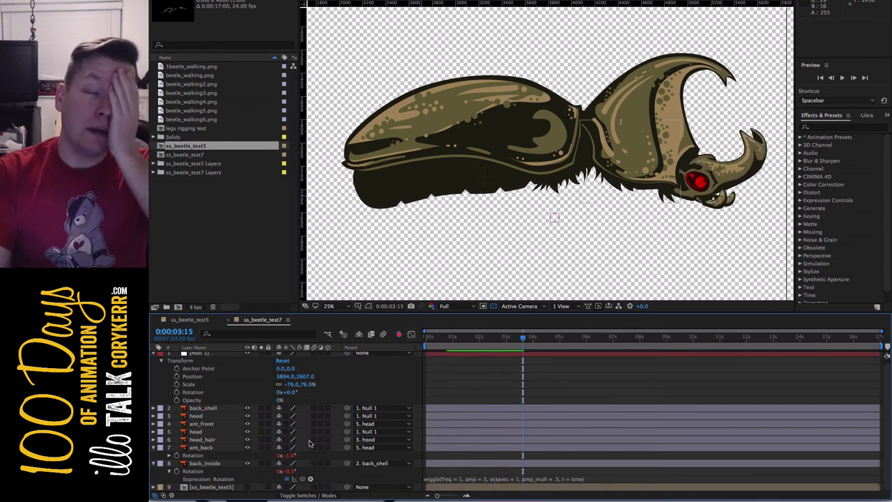
click(170, 471)
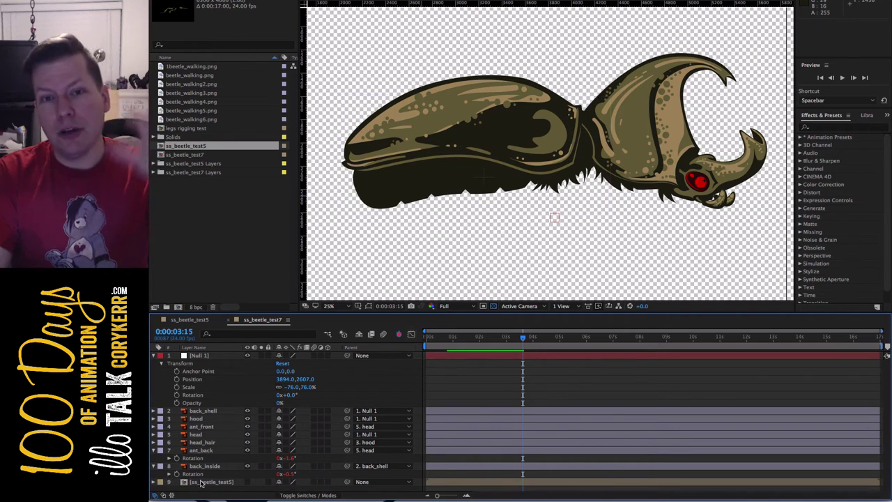
Add wiggle(freq = .7, amp = 3) to back_shell's Rotation and preview the shell motion
click(220, 413)
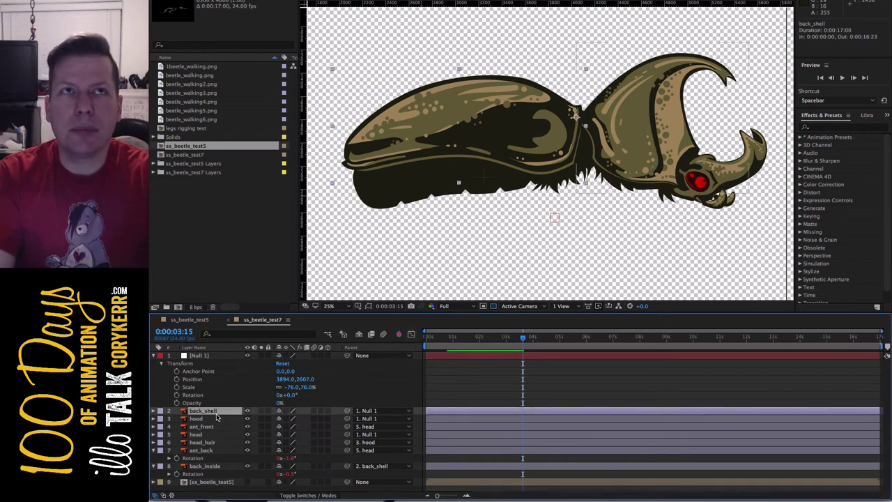
key(r)
alt+click(177, 419)
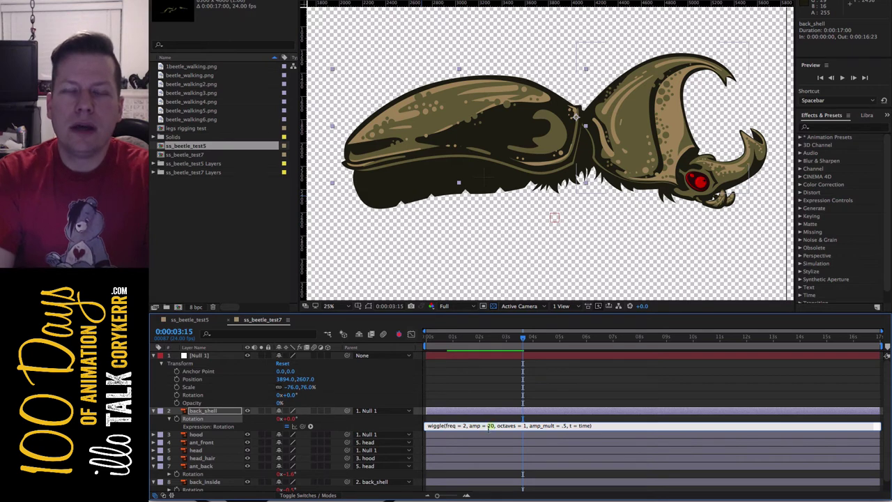
click(423, 348)
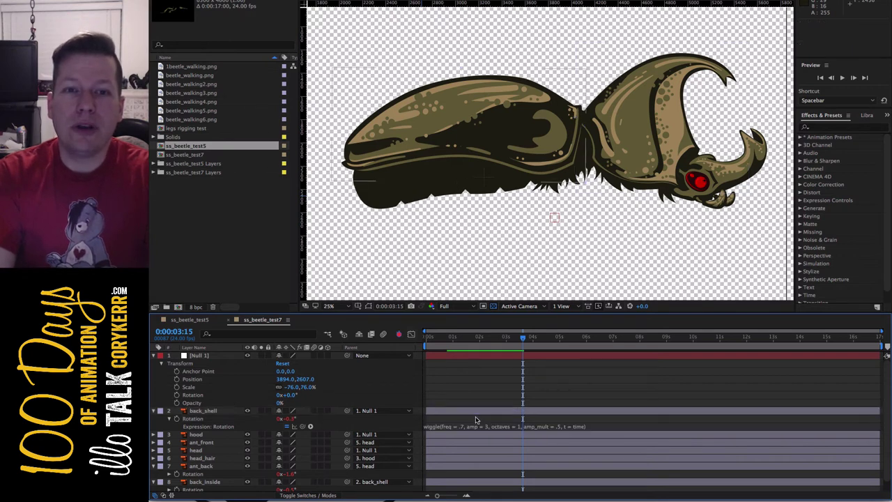
key(space)
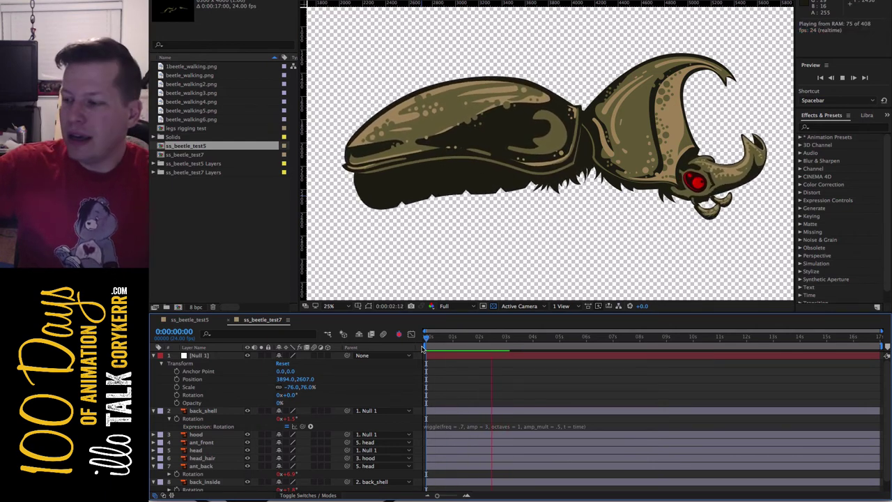
key(space)
click(651, 128)
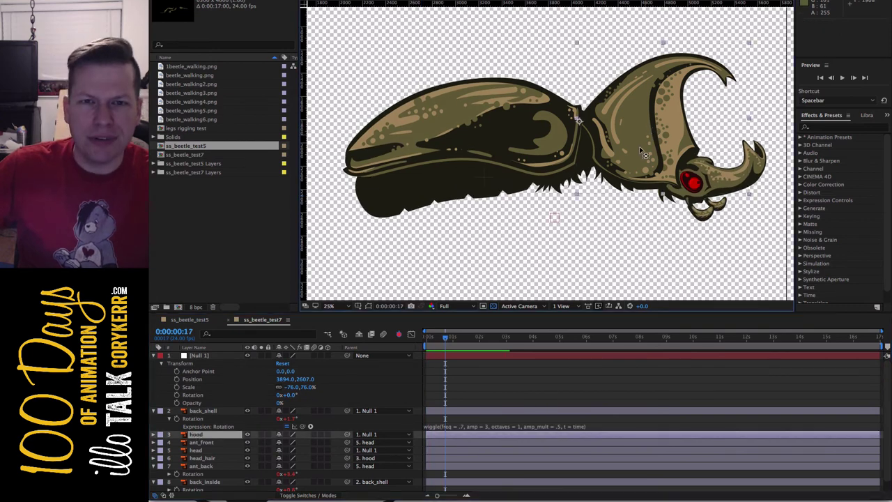
key(r)
alt+click(177, 442)
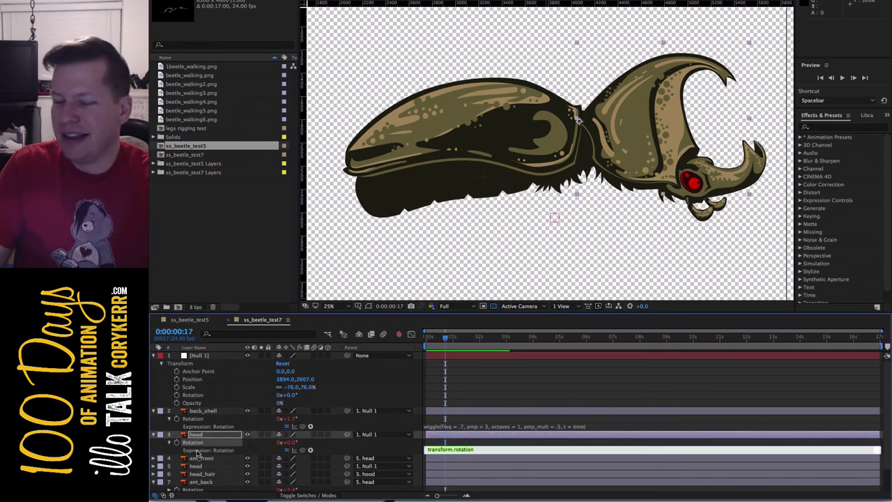
key(KP_Enter)
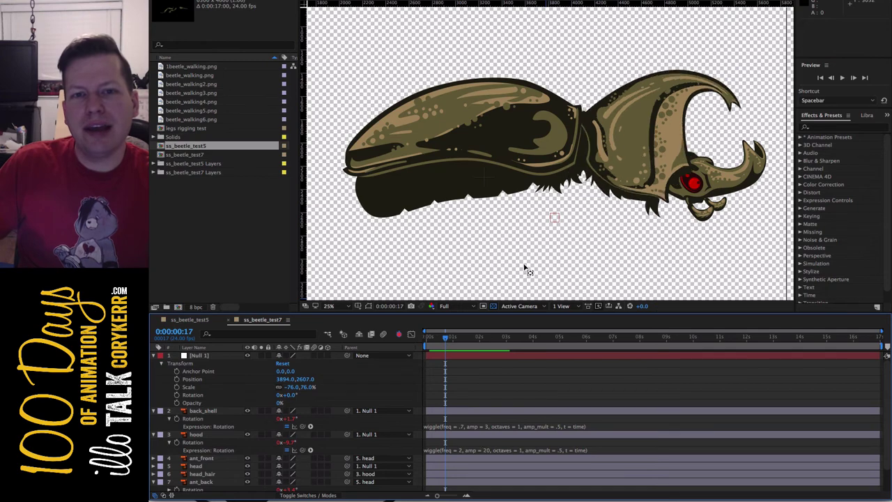
key(grave)
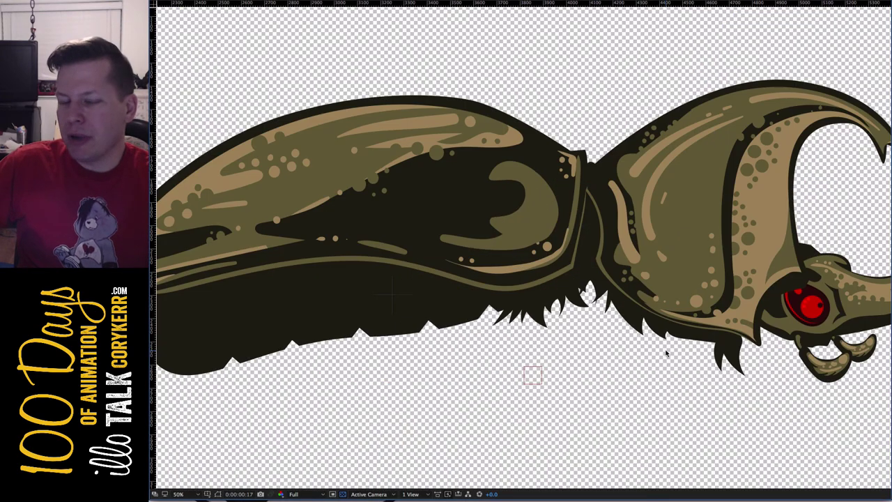
key(space)
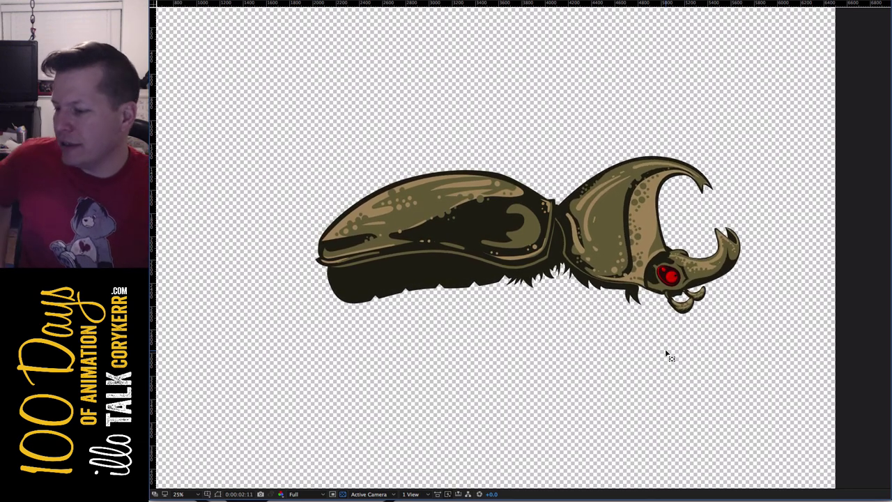
key(space)
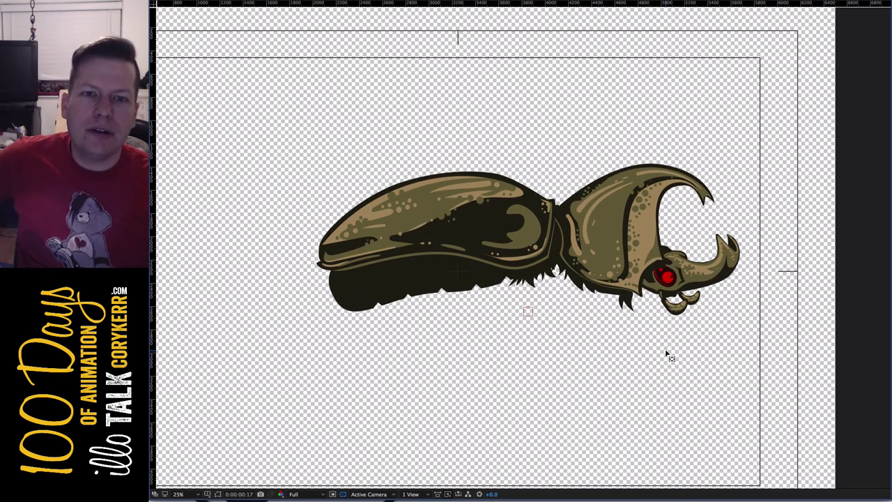
key(grave)
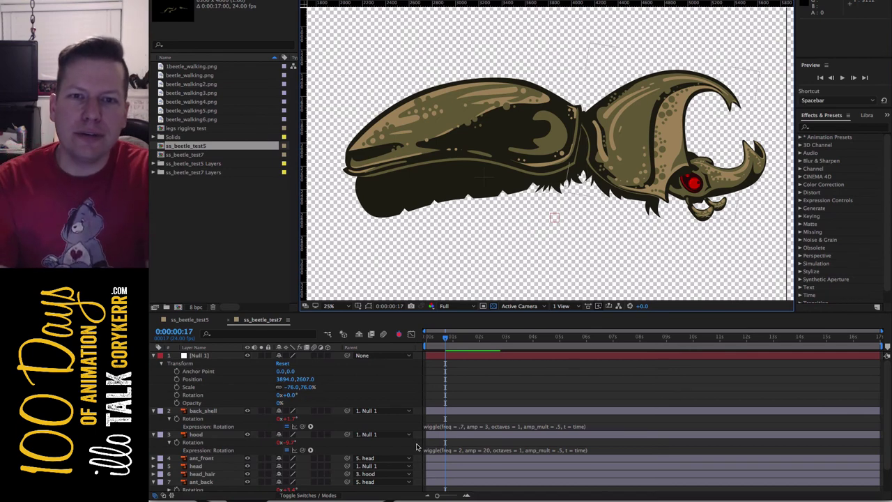
key(ctrl+z)
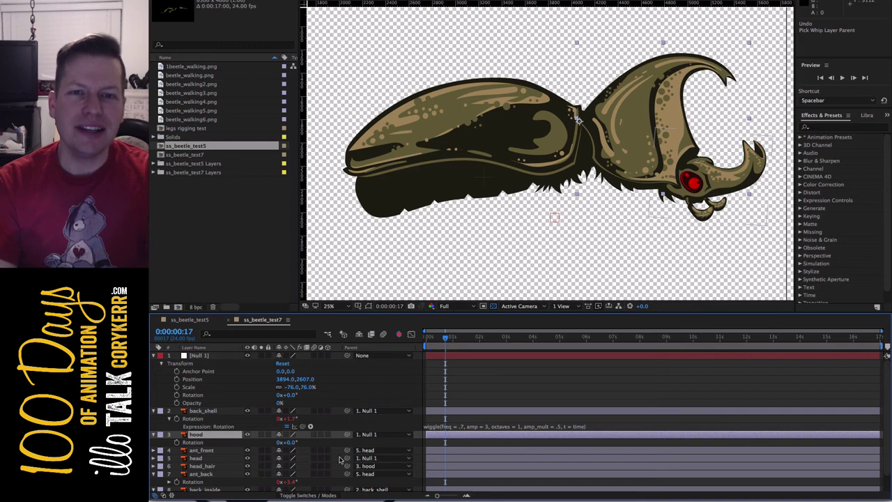
Parent the head layer to 3. hood and check the pose near frame 0:00:00:08
click(371, 460)
click(369, 438)
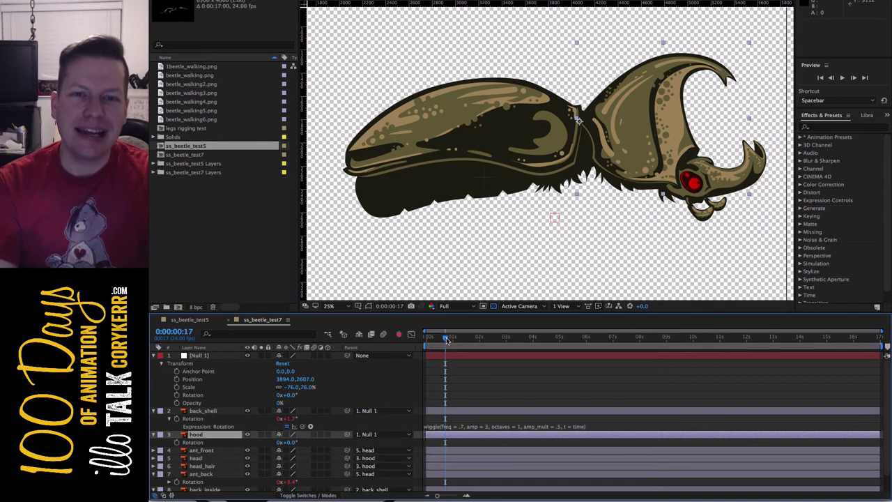
drag(447, 339, 434, 339)
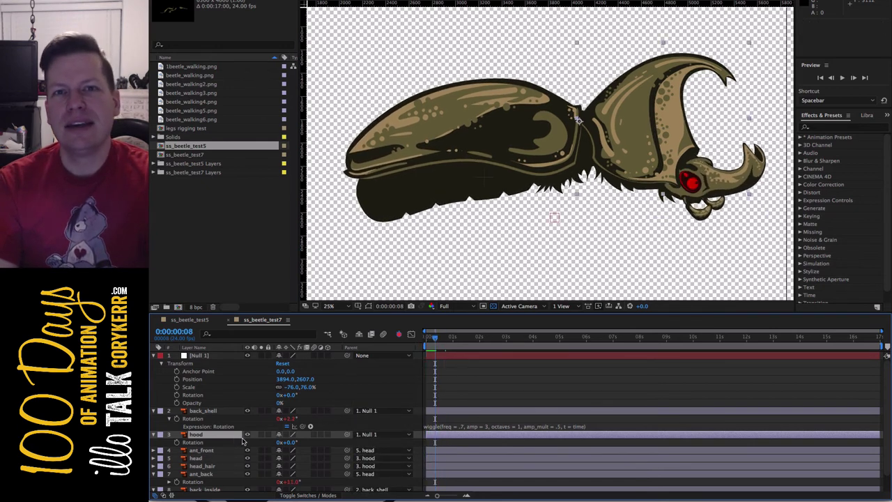
Add a wiggle expression to the hood's Rotation and preview it with the viewer enlarged
alt+click(177, 443)
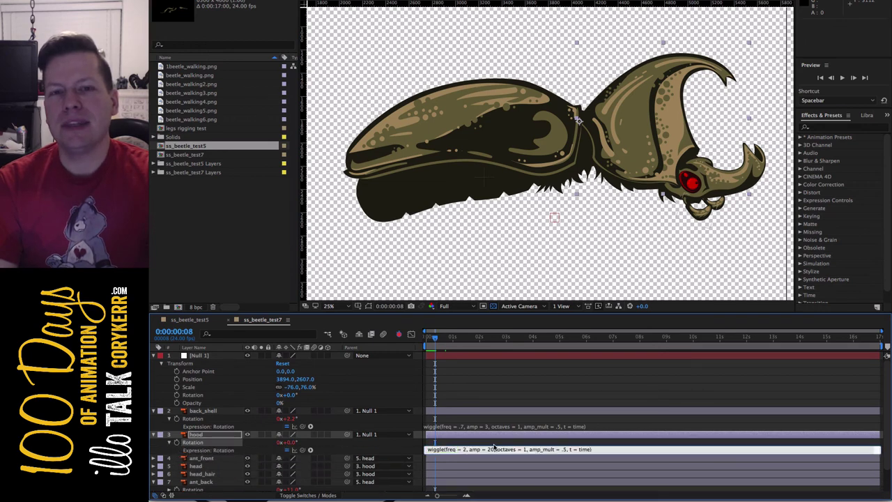
key(KP_Enter)
key(space)
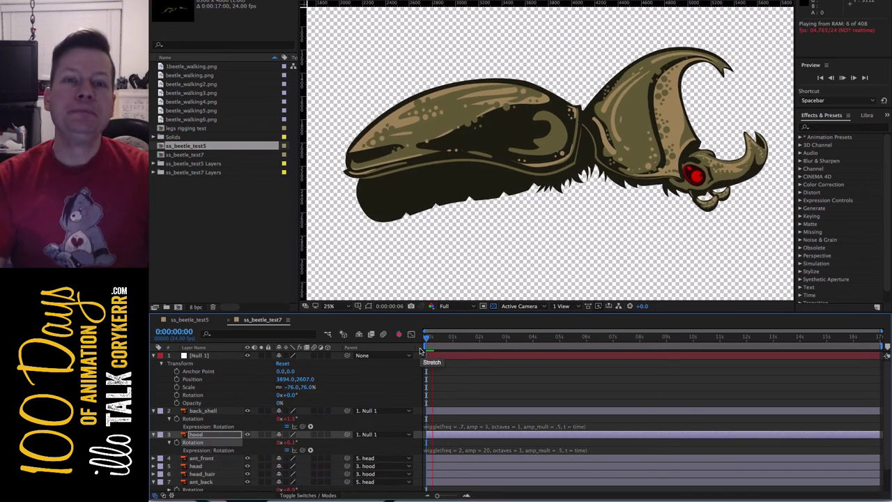
key(grave)
key(grave)
key(grave)
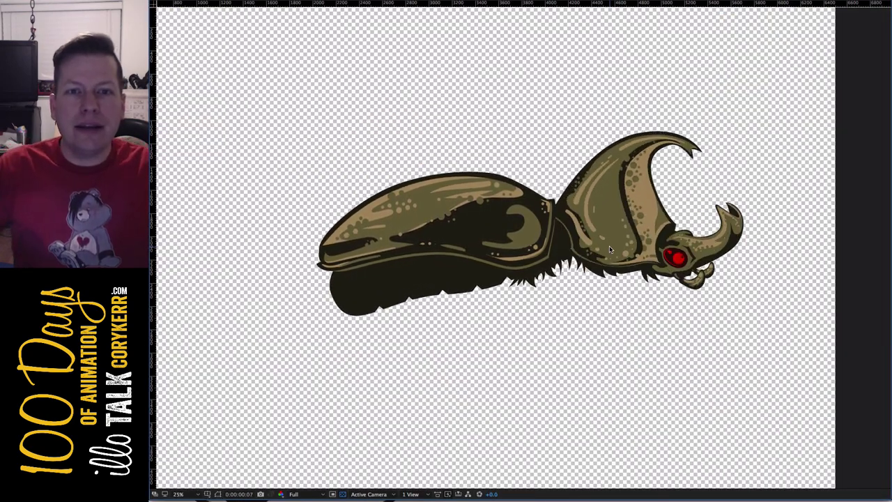
key(grave)
Edit the hood's wiggle to freq .8 and amp 10, then stop and return to frame 0
click(464, 450)
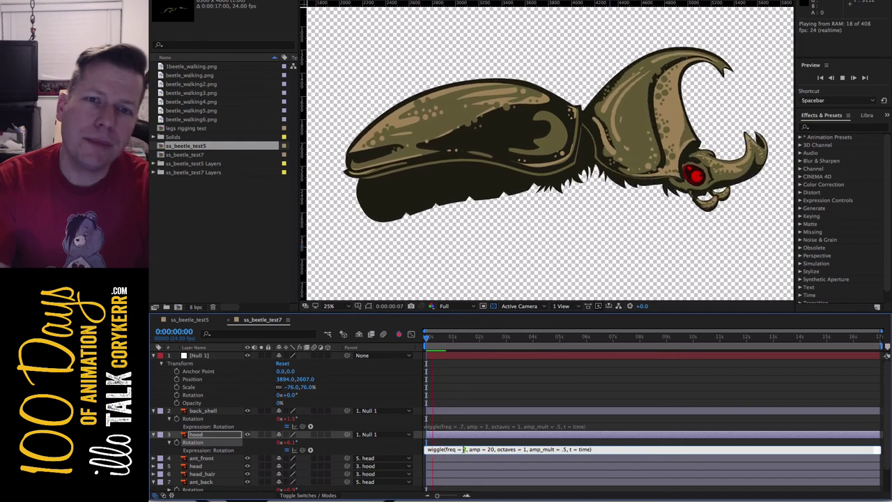
double_click(464, 450)
text(.8)
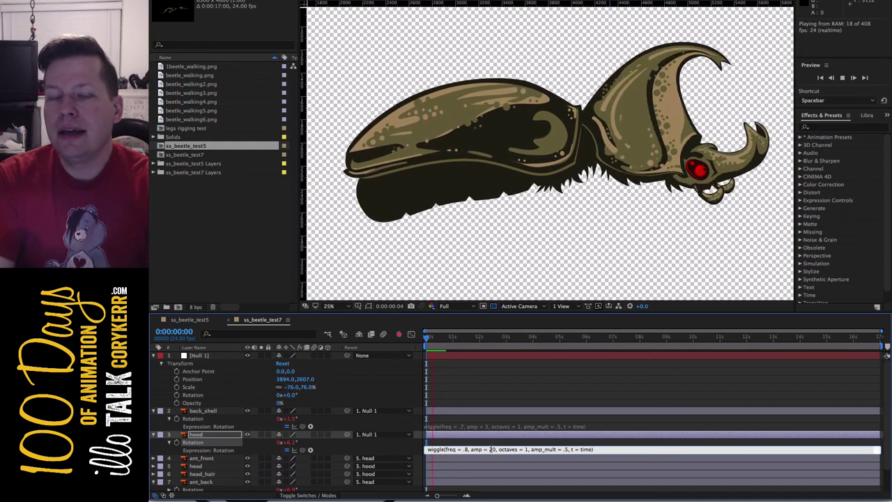
double_click(491, 449)
text(10)
click(470, 401)
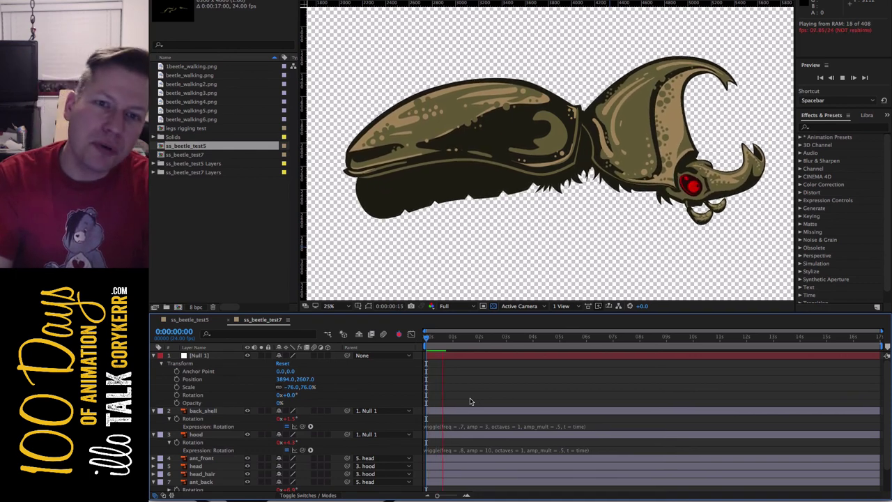
key(space)
key(Home)
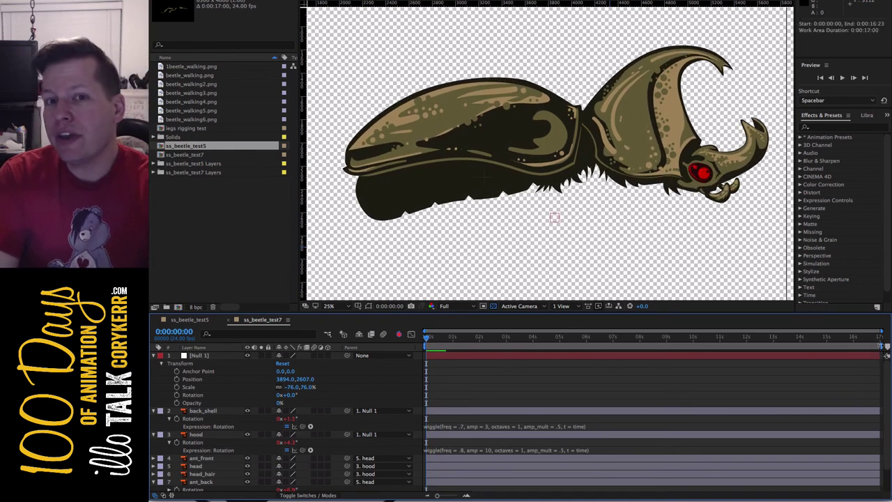
End the work area at about 6 seconds and add ss_beetle_test7 to the Render Queue
drag(880, 345, 587, 346)
click(296, 0)
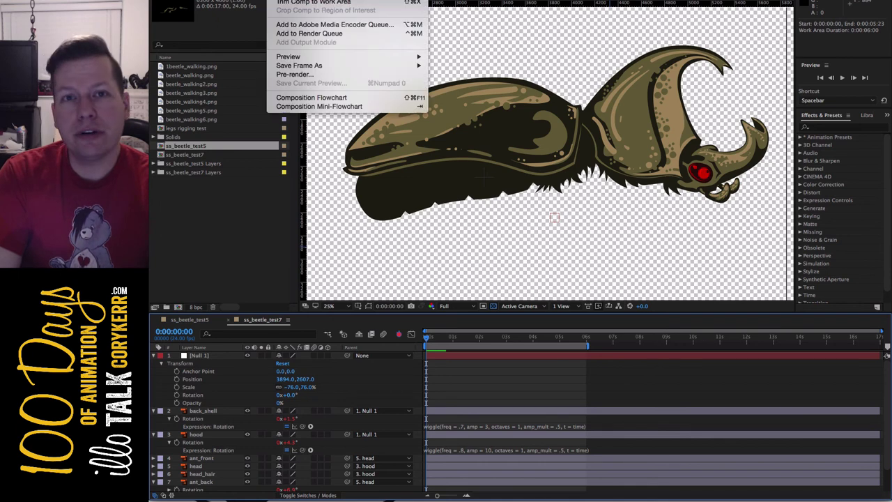
mouse_move(375, 59)
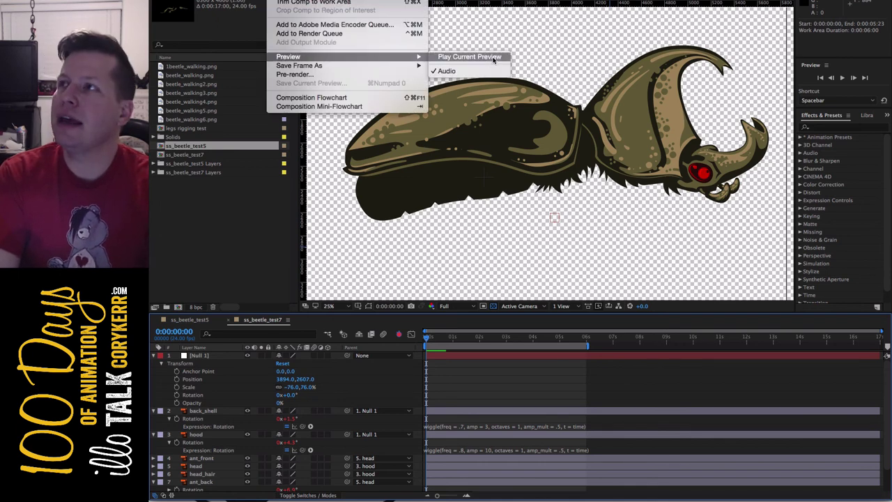
click(308, 33)
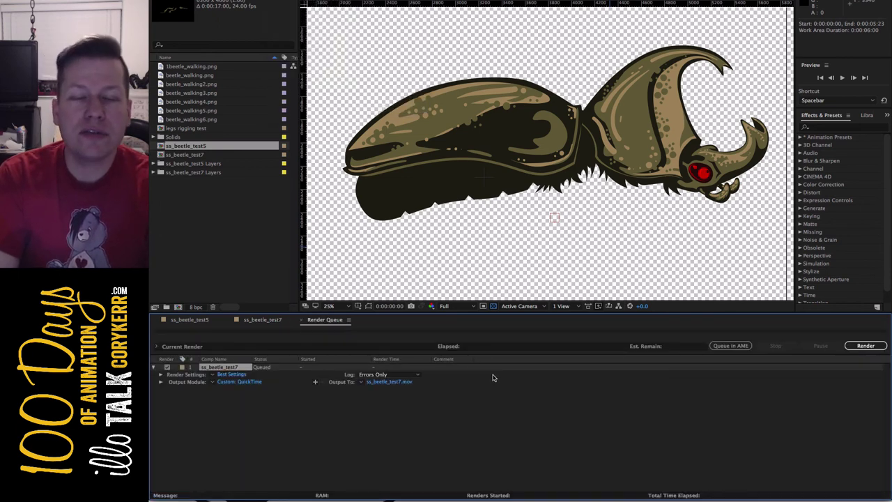
click(302, 319)
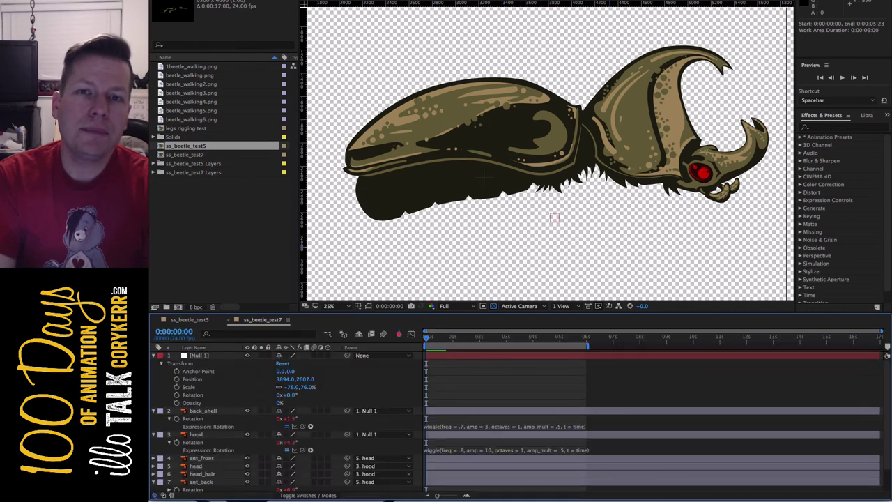
Play the current preview from Composition > Preview
click(285, 0)
mouse_move(336, 58)
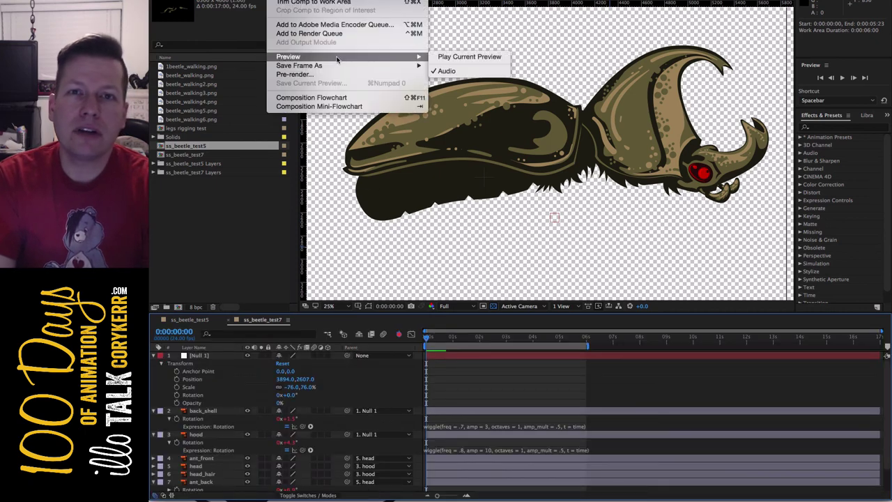
click(467, 57)
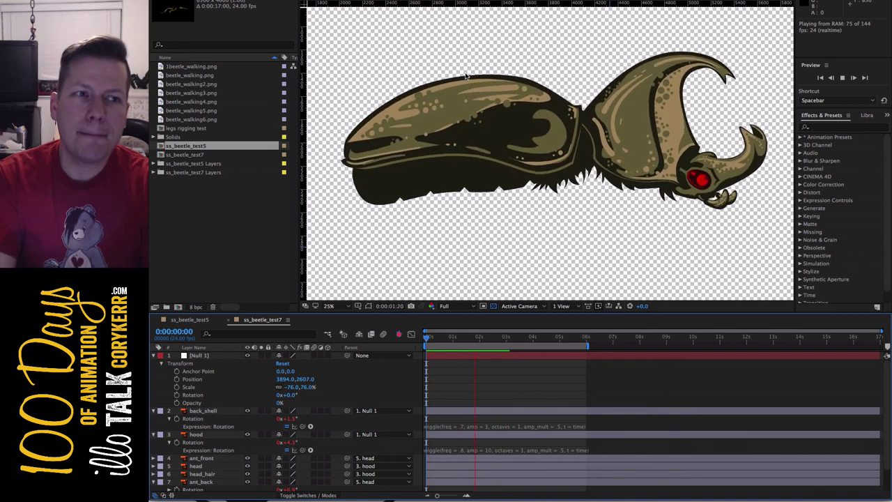
key(space)
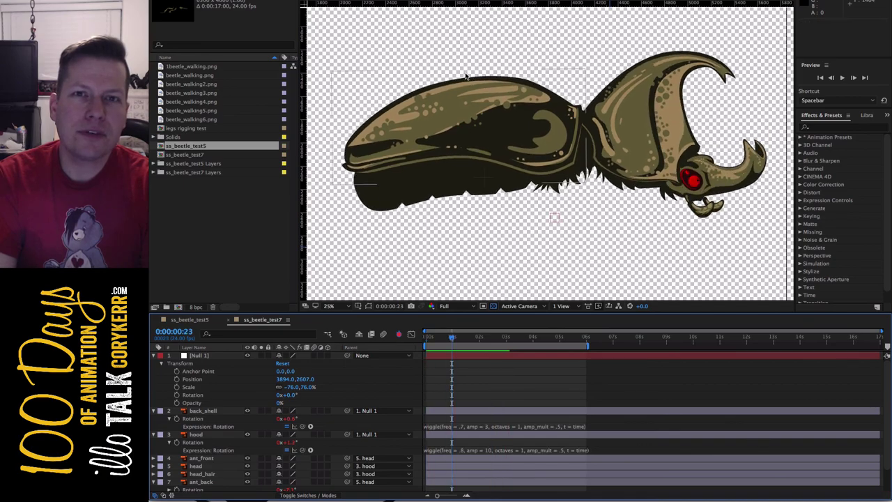